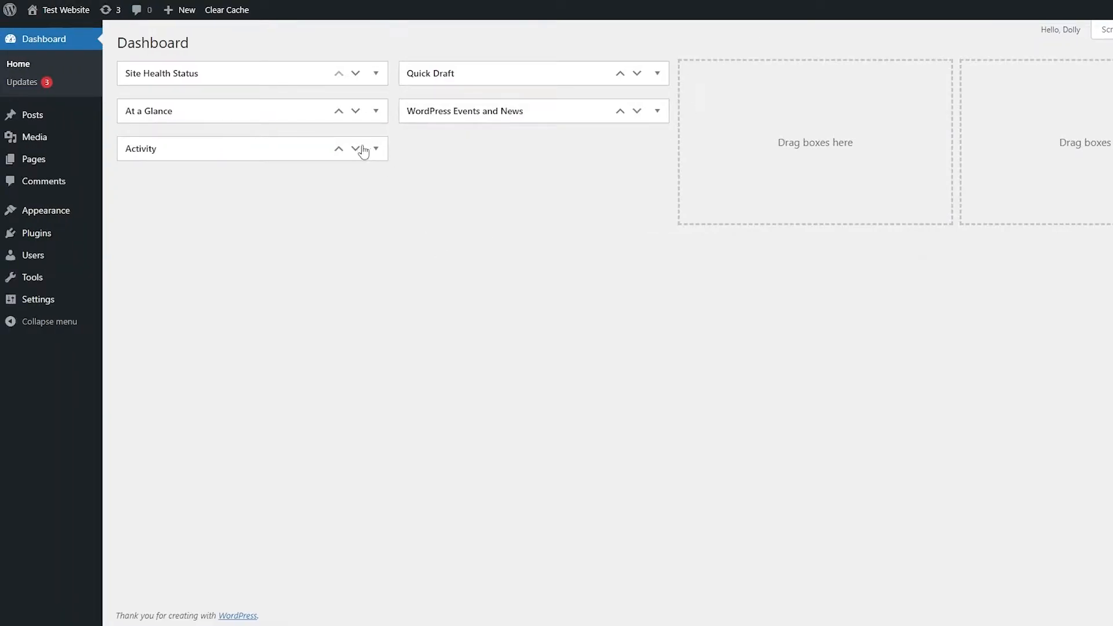
Step: Rearrange the dashboard widgets: Activity above At a Glance, Site Health Status in the second column, WordPress Events and News above Quick Draft in the third
{"action": "left_click", "coordinate": [339, 150]}
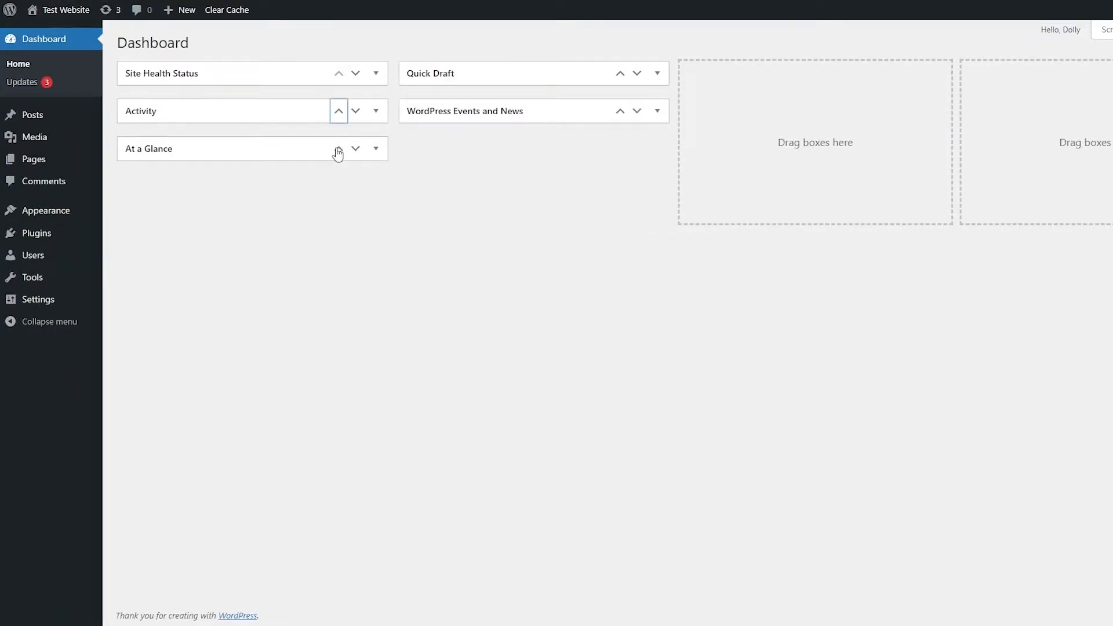
{"action": "left_click", "coordinate": [355, 73]}
{"action": "left_click", "coordinate": [355, 110]}
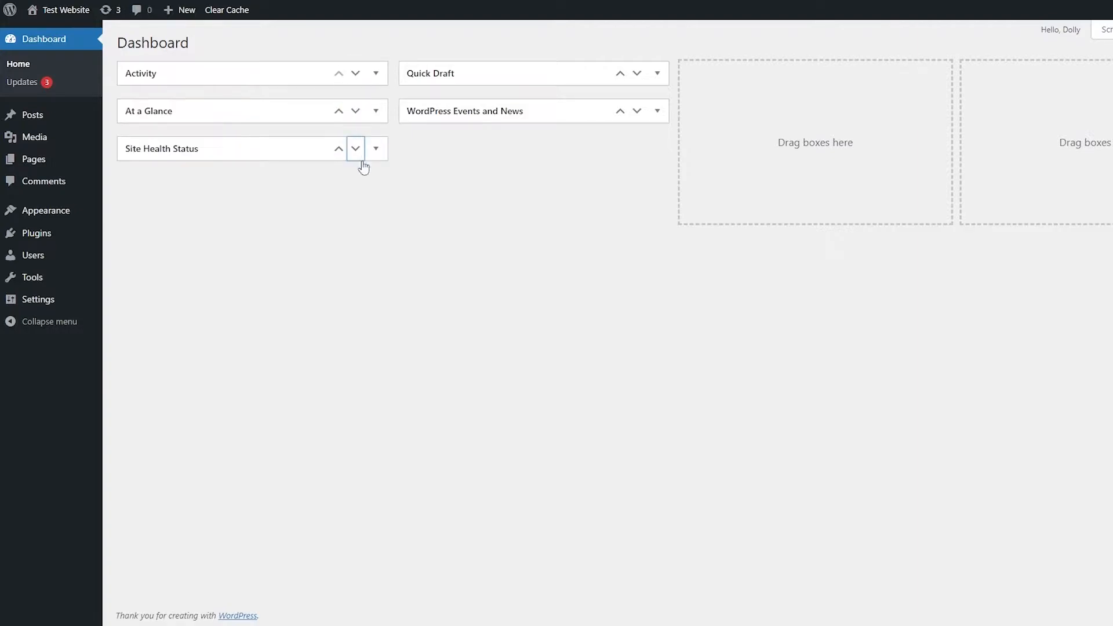
{"action": "left_click", "coordinate": [356, 148]}
{"action": "left_click", "coordinate": [637, 110]}
{"action": "left_click", "coordinate": [637, 149]}
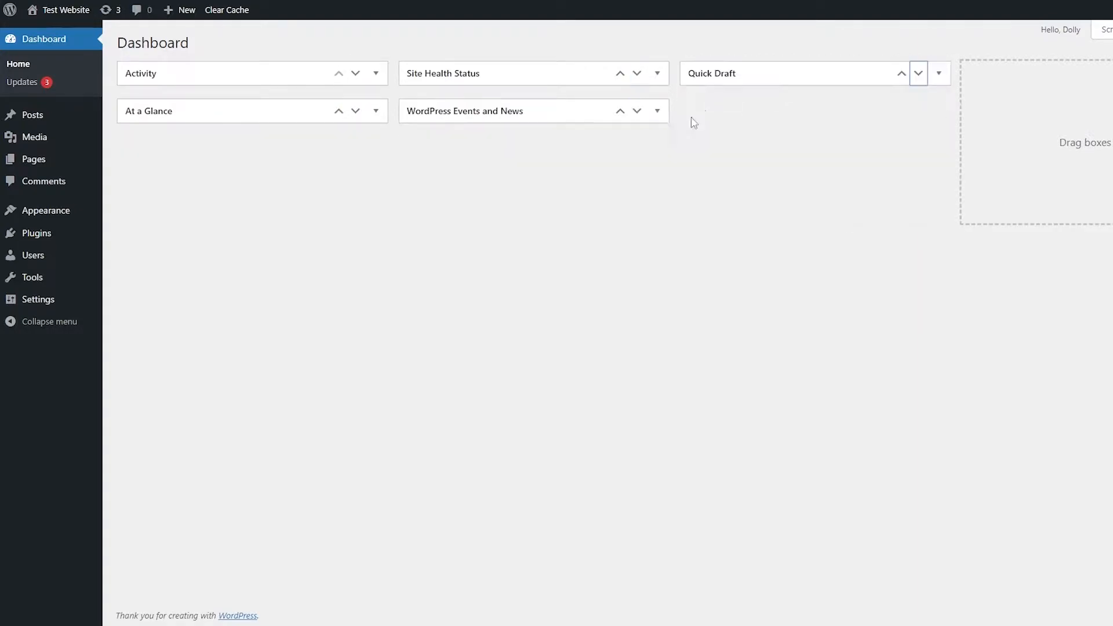
{"action": "left_click", "coordinate": [637, 111]}
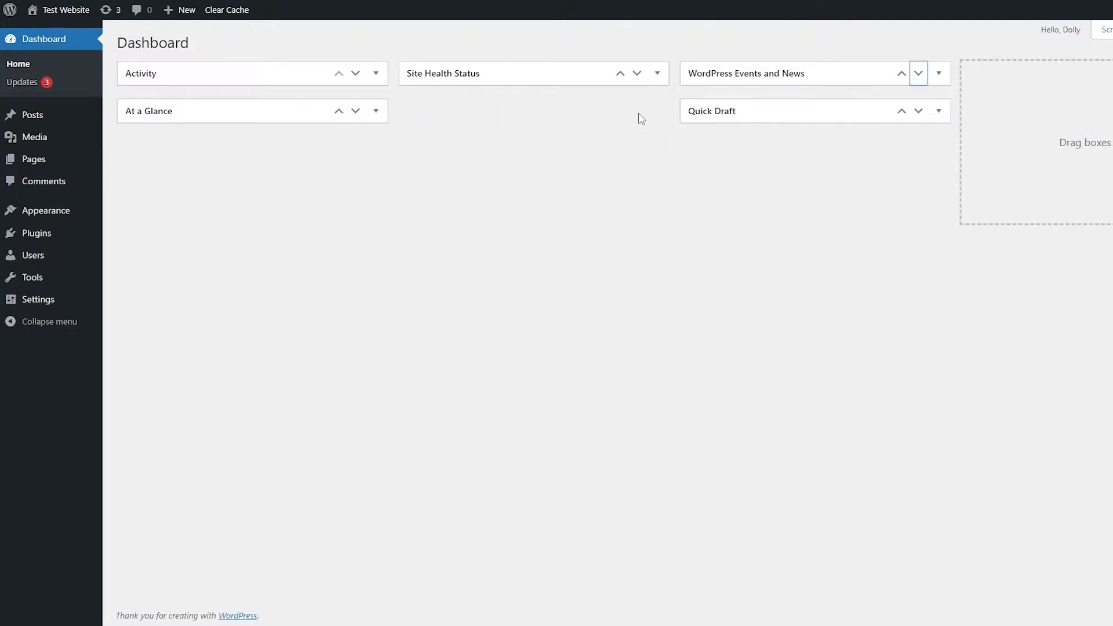
Step: Expand the At a Glance, Activity, Site Health Status, Quick Draft and WordPress Events and News widgets
{"action": "left_click", "coordinate": [375, 111]}
{"action": "left_click", "coordinate": [375, 73]}
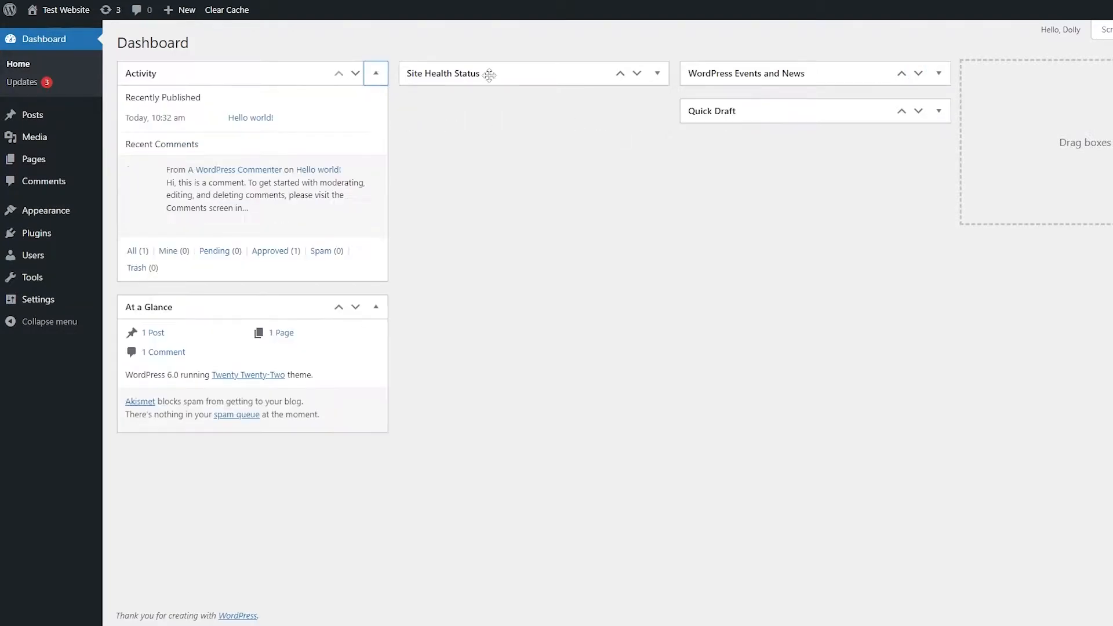
{"action": "left_click", "coordinate": [657, 73]}
{"action": "left_click", "coordinate": [939, 111]}
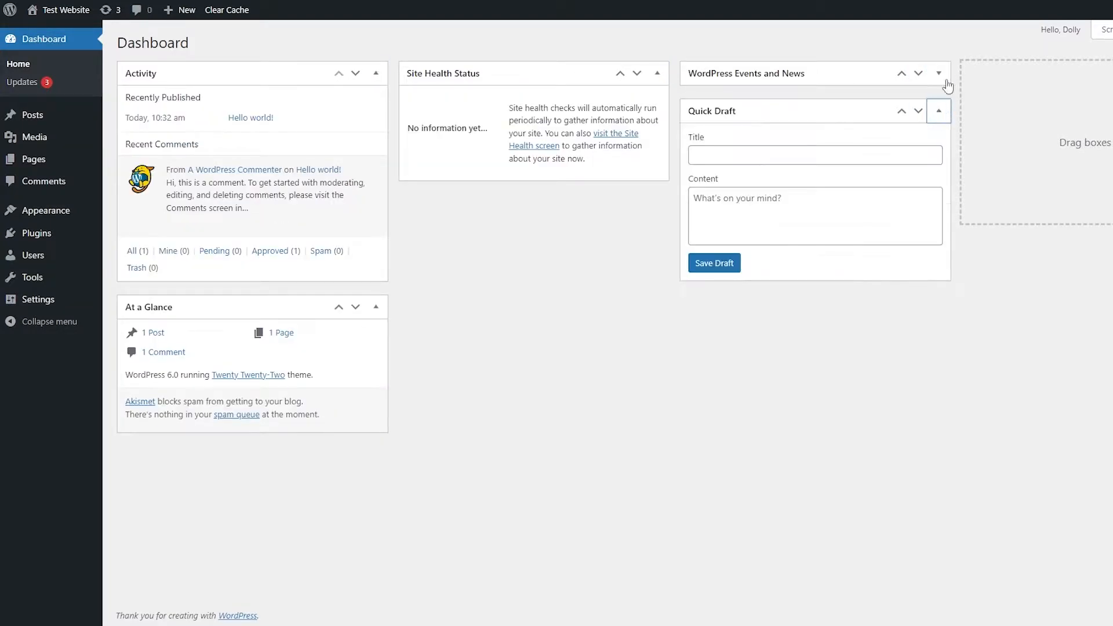
{"action": "left_click", "coordinate": [939, 73]}
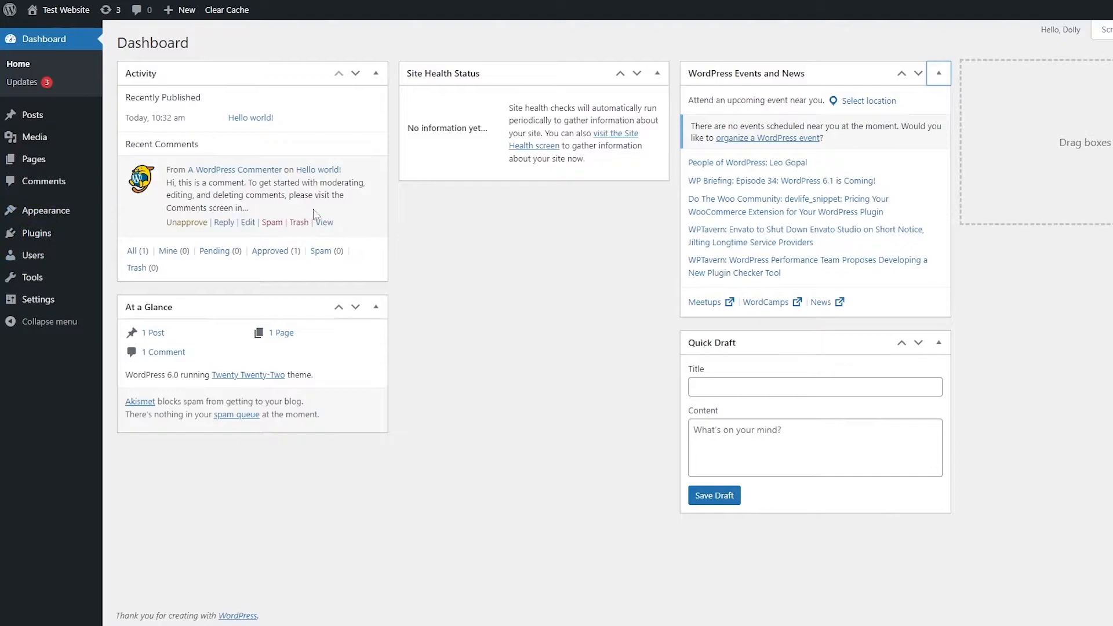
Step: Visit the live Test Website and look over its front page from header to footer
{"action": "mouse_move", "coordinate": [62, 16]}
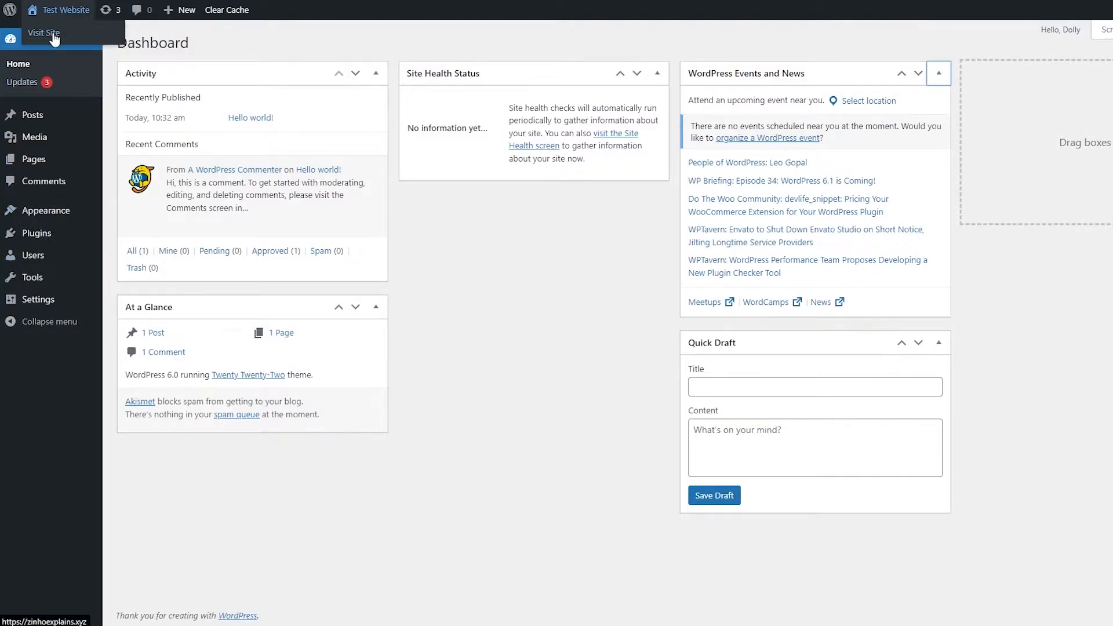
{"action": "left_click", "coordinate": [54, 34]}
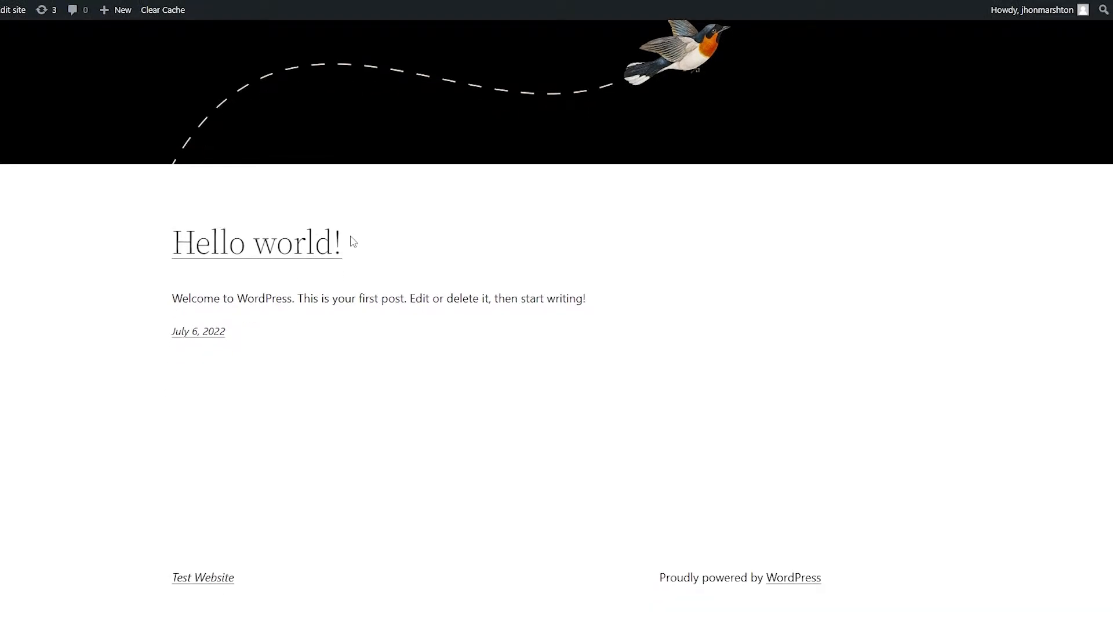
{"action": "scroll", "coordinate": [353, 242], "scroll_direction": "up", "scroll_amount": 3}
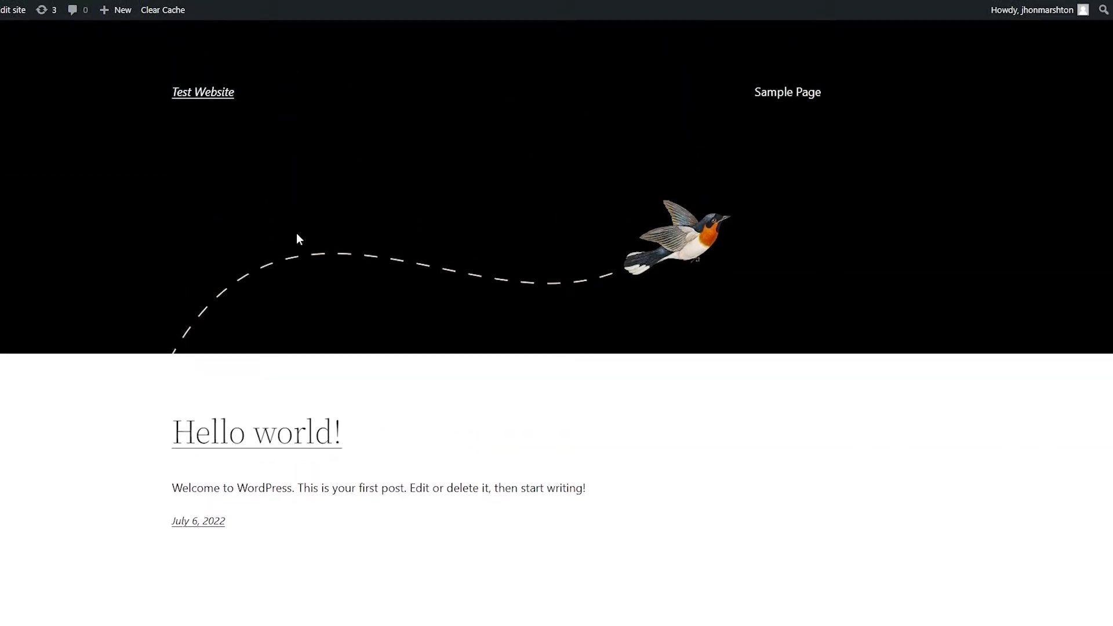
{"action": "scroll", "coordinate": [472, 256], "scroll_direction": "down", "scroll_amount": 3}
{"action": "scroll", "coordinate": [342, 347], "scroll_direction": "up", "scroll_amount": 3}
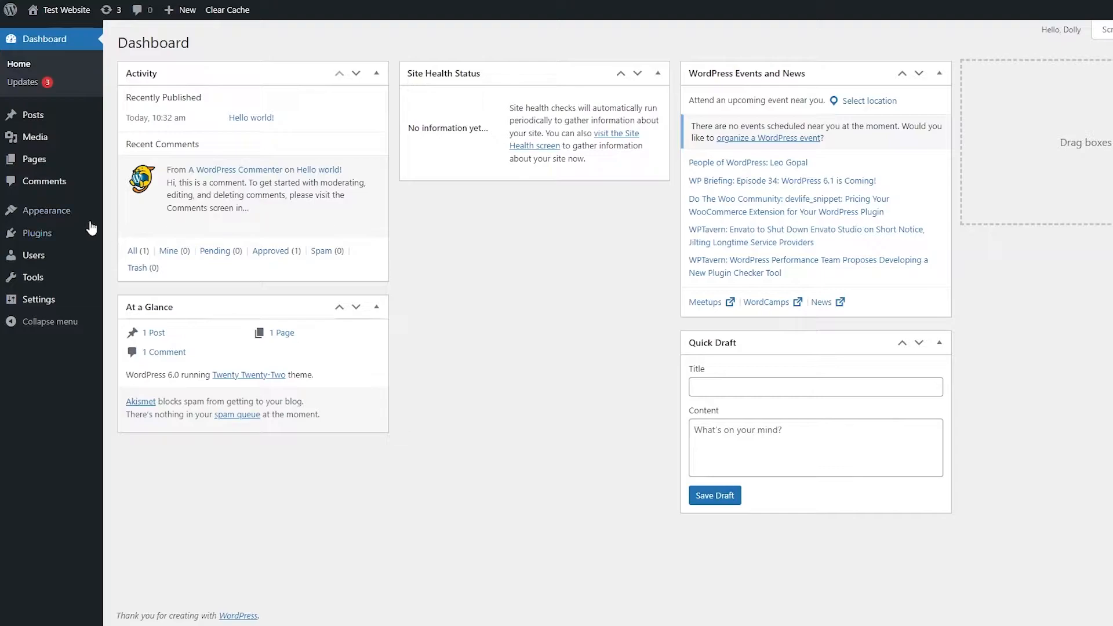
Step: Open the page for adding new plugins and look through the featured plugins
{"action": "mouse_move", "coordinate": [33, 235]}
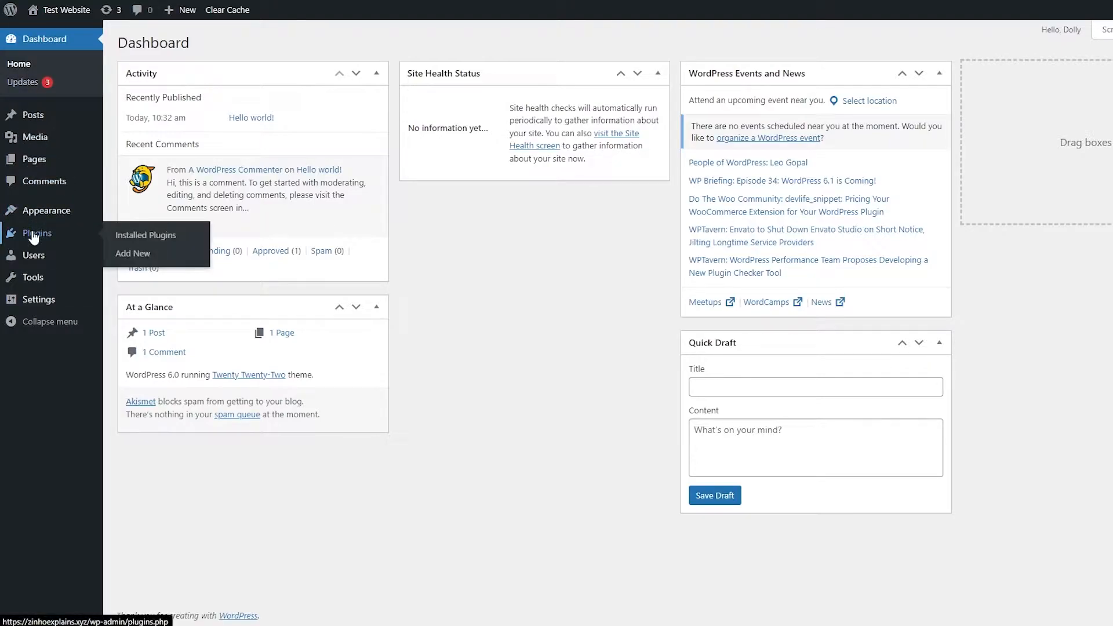
{"action": "left_click", "coordinate": [136, 255]}
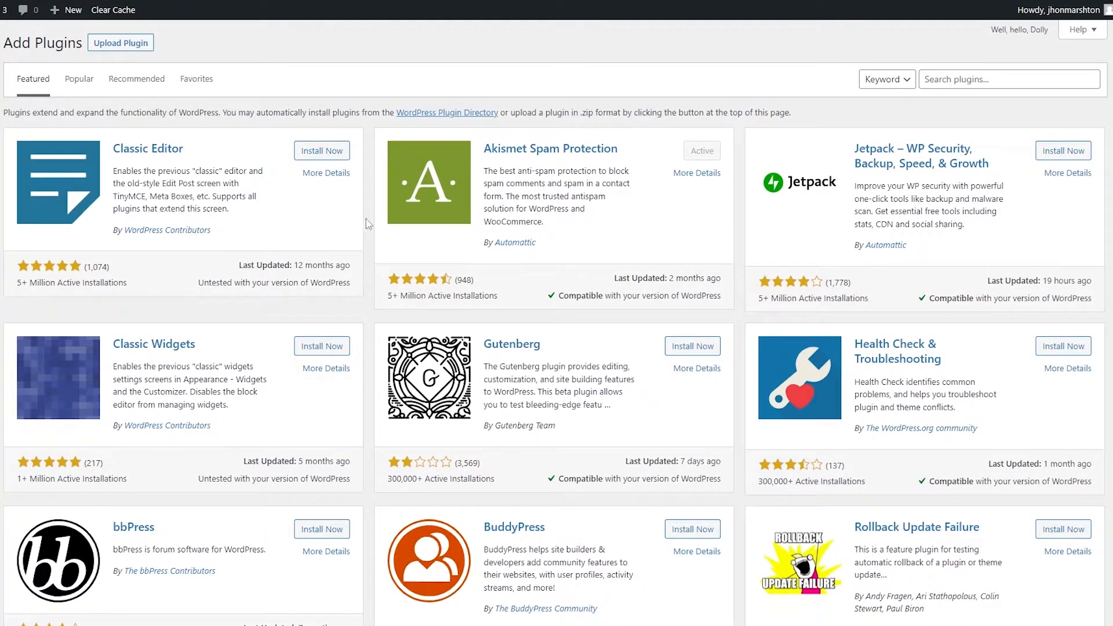
{"action": "scroll", "coordinate": [369, 224], "scroll_direction": "down", "scroll_amount": 8}
{"action": "scroll", "coordinate": [377, 222], "scroll_direction": "up", "scroll_amount": 3}
{"action": "scroll", "coordinate": [377, 222], "scroll_direction": "up", "scroll_amount": 5}
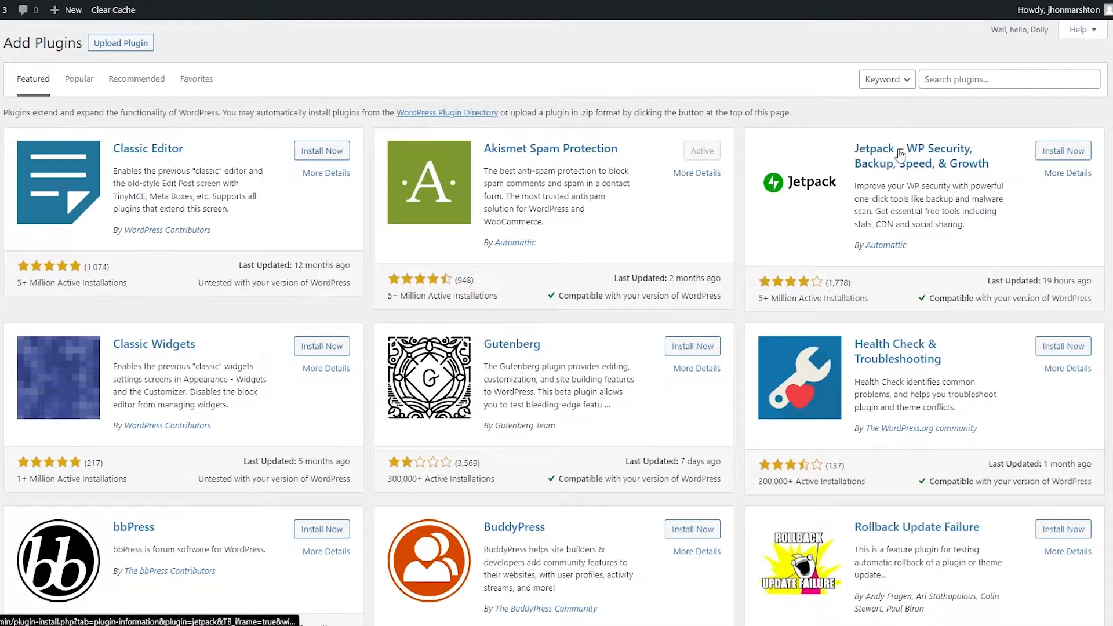
Step: Search the plugins for "astra" and install Starter Templates — Elementor, WordPress & Beaver Builder Templates
{"action": "left_click", "coordinate": [958, 81]}
{"action": "type", "text": "as"}
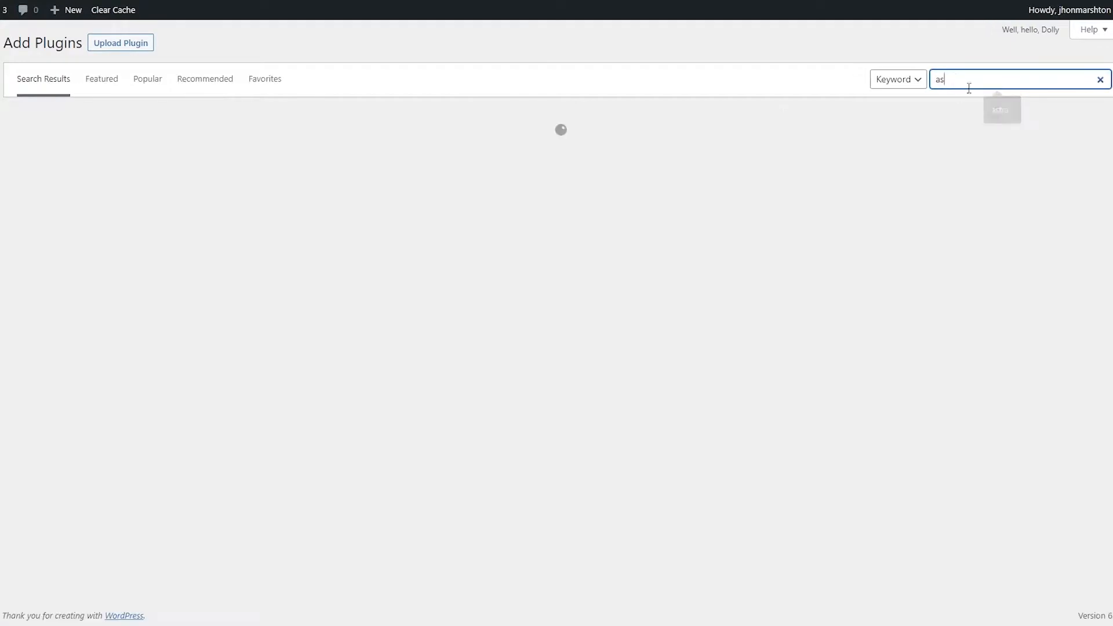
{"action": "left_click", "coordinate": [968, 82]}
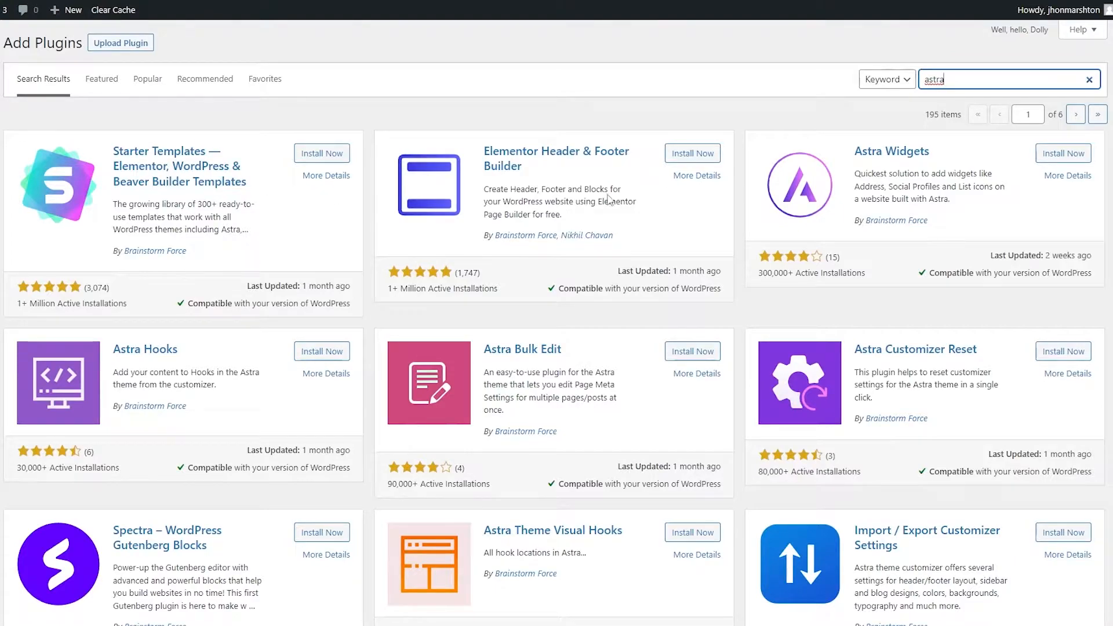
{"action": "left_click", "coordinate": [329, 156]}
{"action": "left_click", "coordinate": [328, 156]}
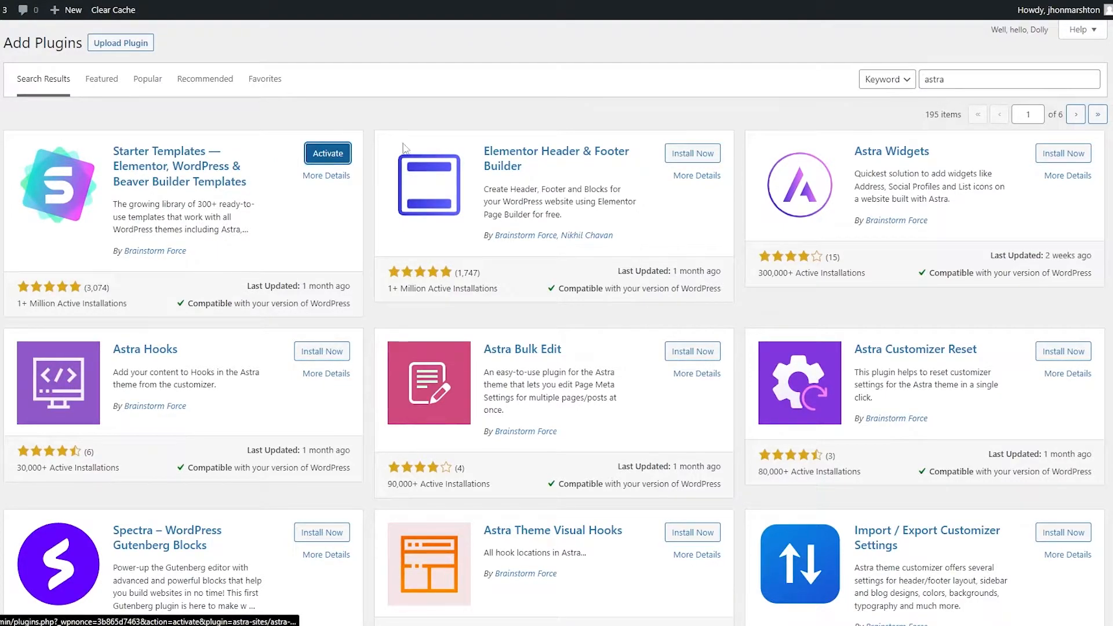
Step: Search the plugins for "elementor", then install and activate Elementor Website Builder
{"action": "left_click_drag", "start_coordinate": [967, 81], "coordinate": [886, 85]}
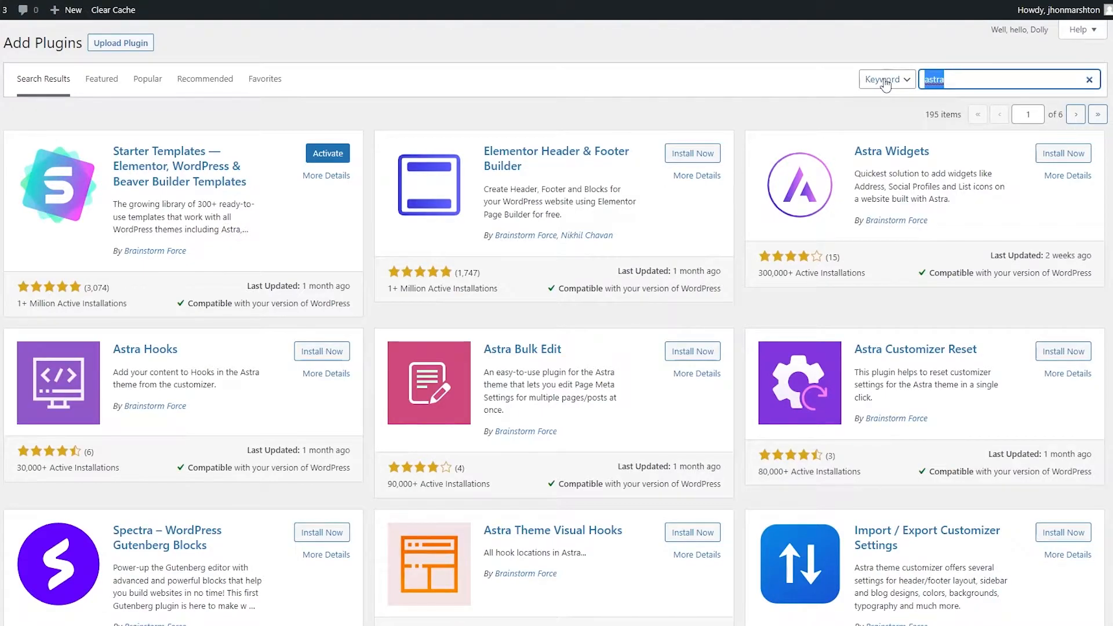
{"action": "type", "text": "elementor"}
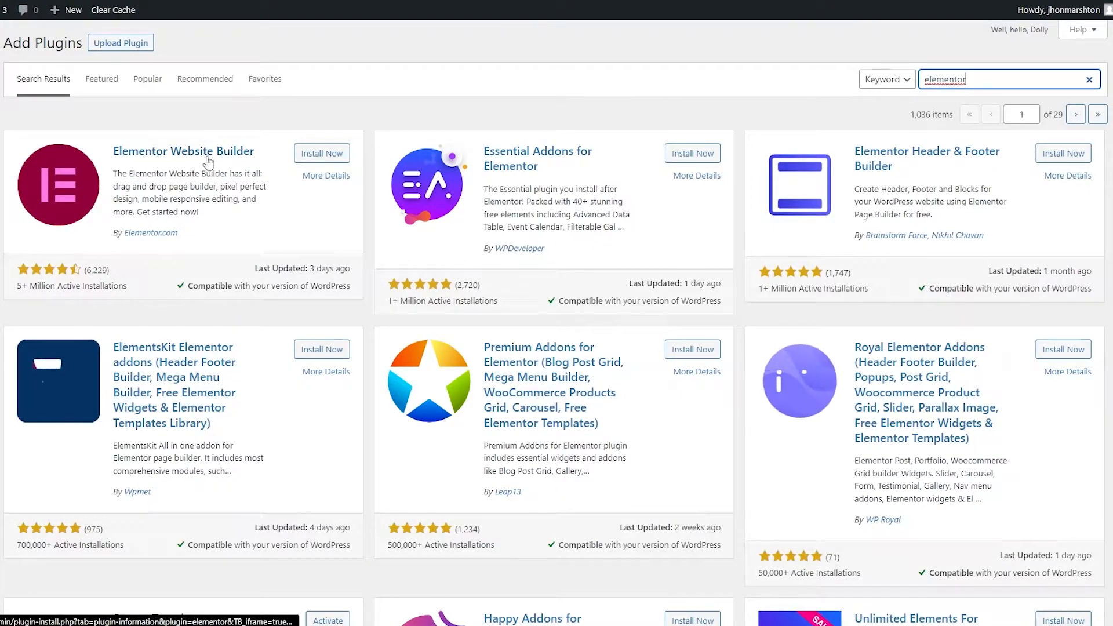
{"action": "left_click", "coordinate": [326, 155]}
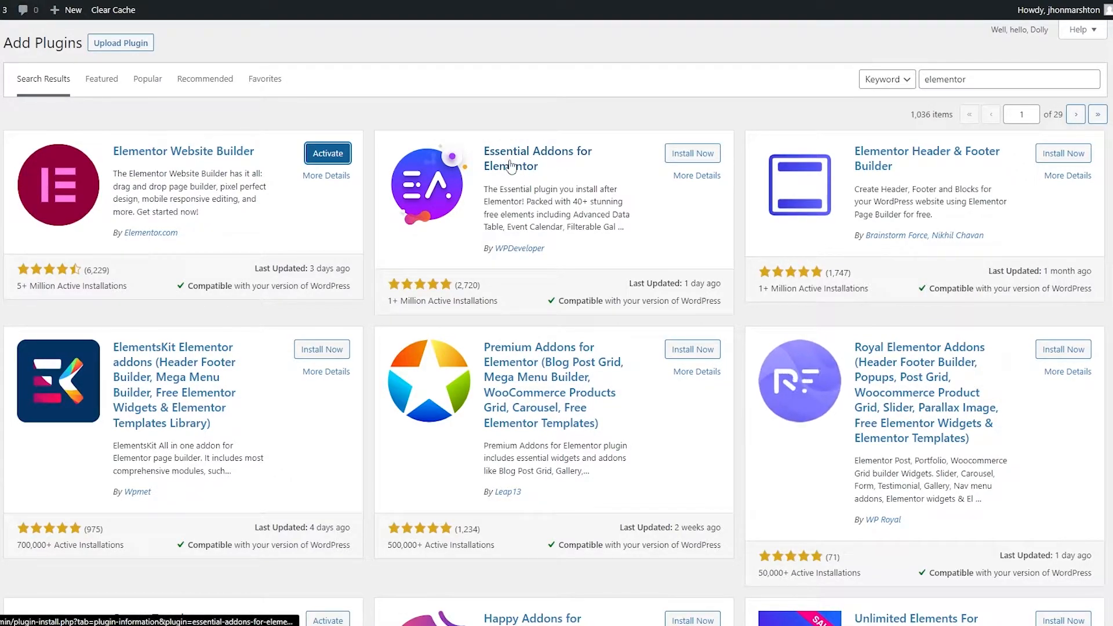
{"action": "left_click", "coordinate": [332, 162]}
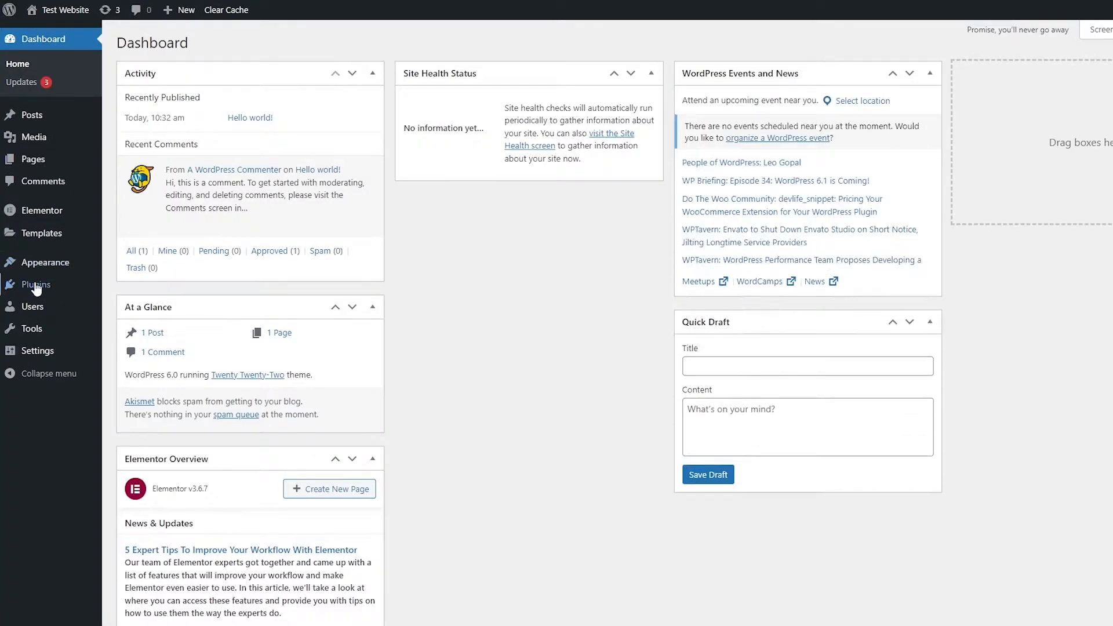
Step: Activate the Starter Templates plugin in the list of installed plugins
{"action": "left_click", "coordinate": [35, 288]}
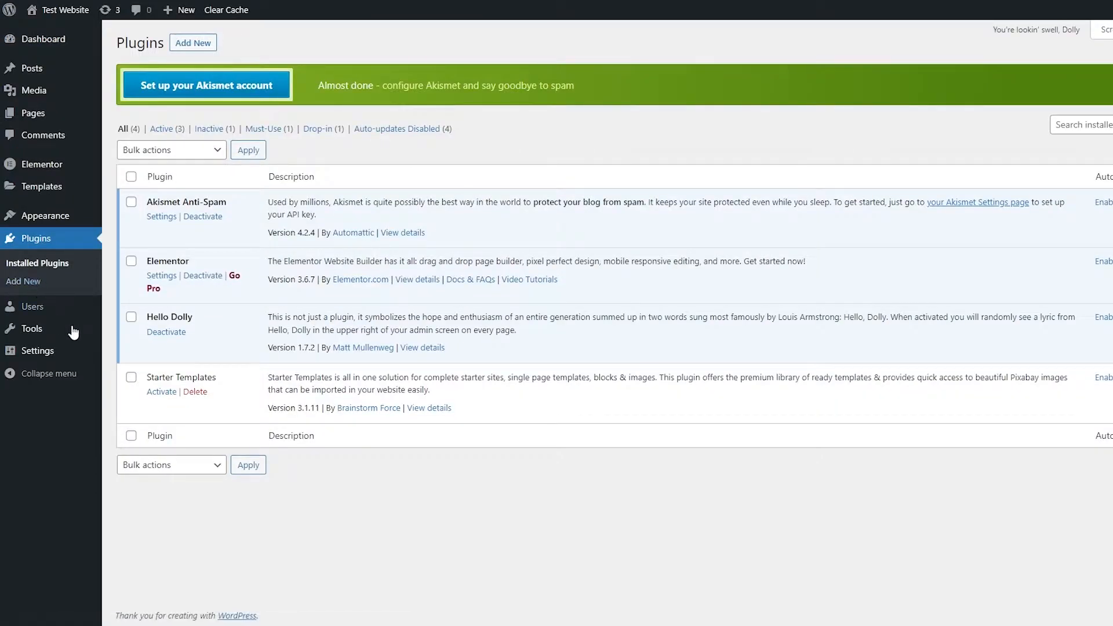
{"action": "right_click", "coordinate": [160, 394]}
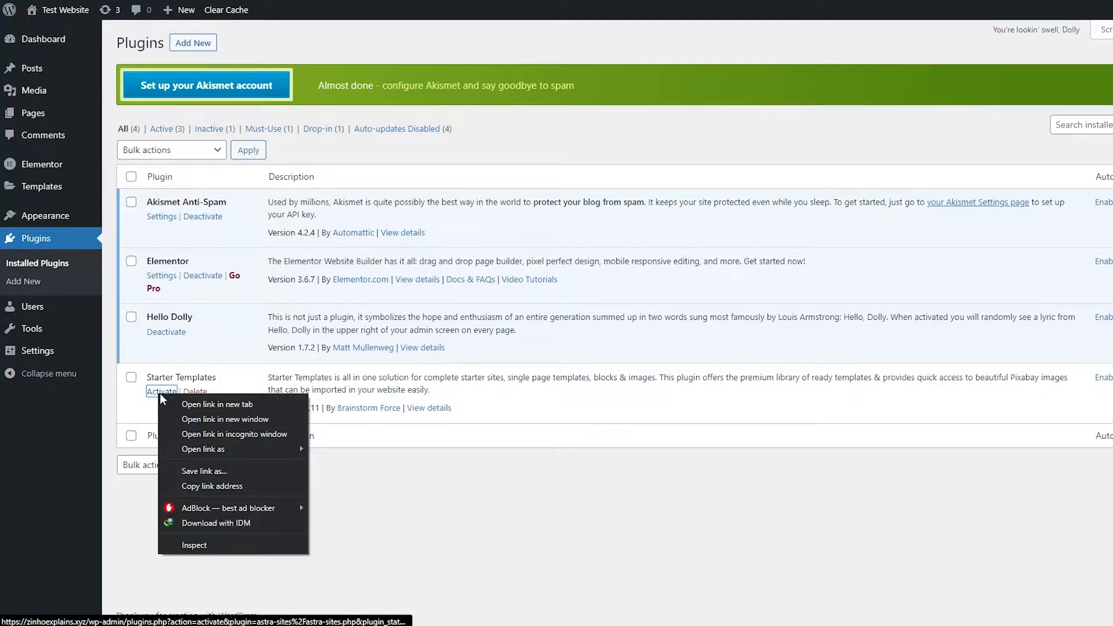
{"action": "left_click", "coordinate": [389, 458]}
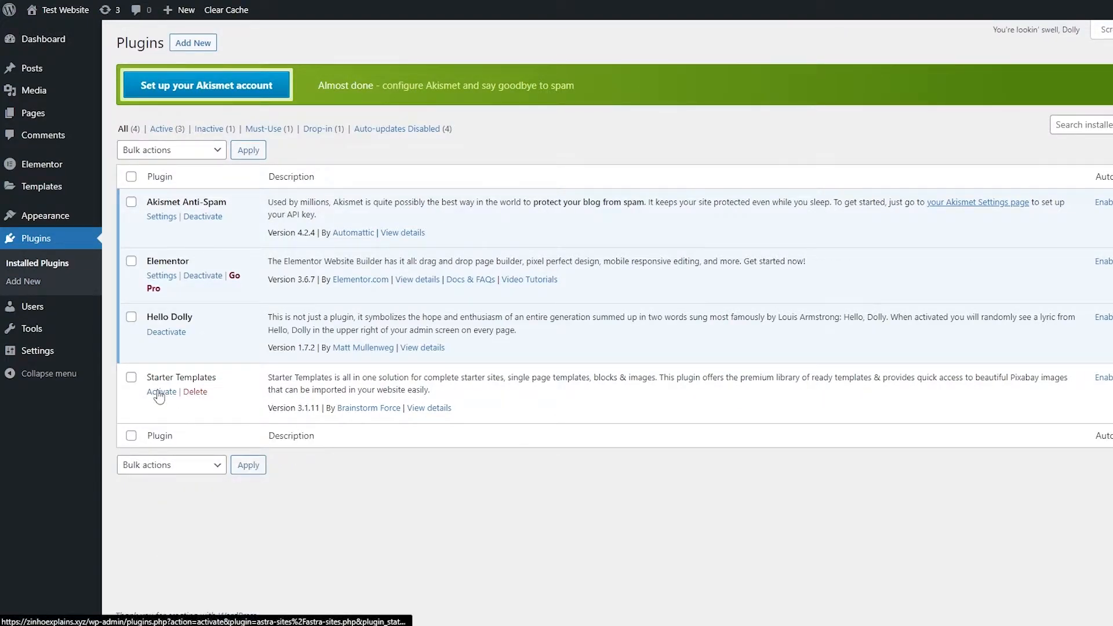
{"action": "left_click", "coordinate": [160, 393]}
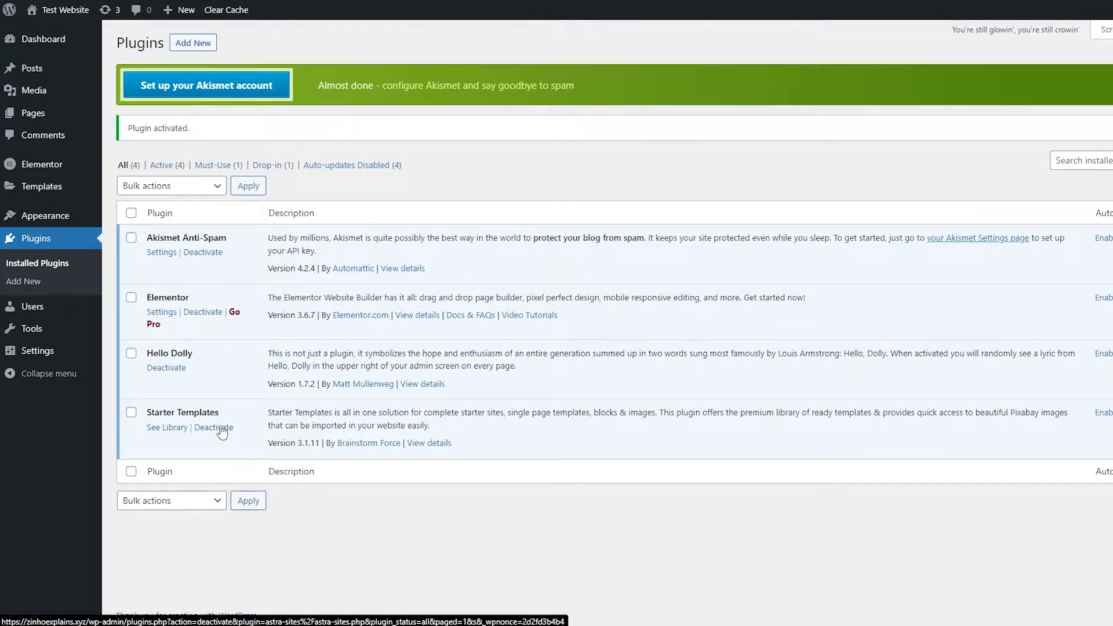
Step: Update the installed Astra theme to its new version and activate it
{"action": "mouse_move", "coordinate": [51, 220]}
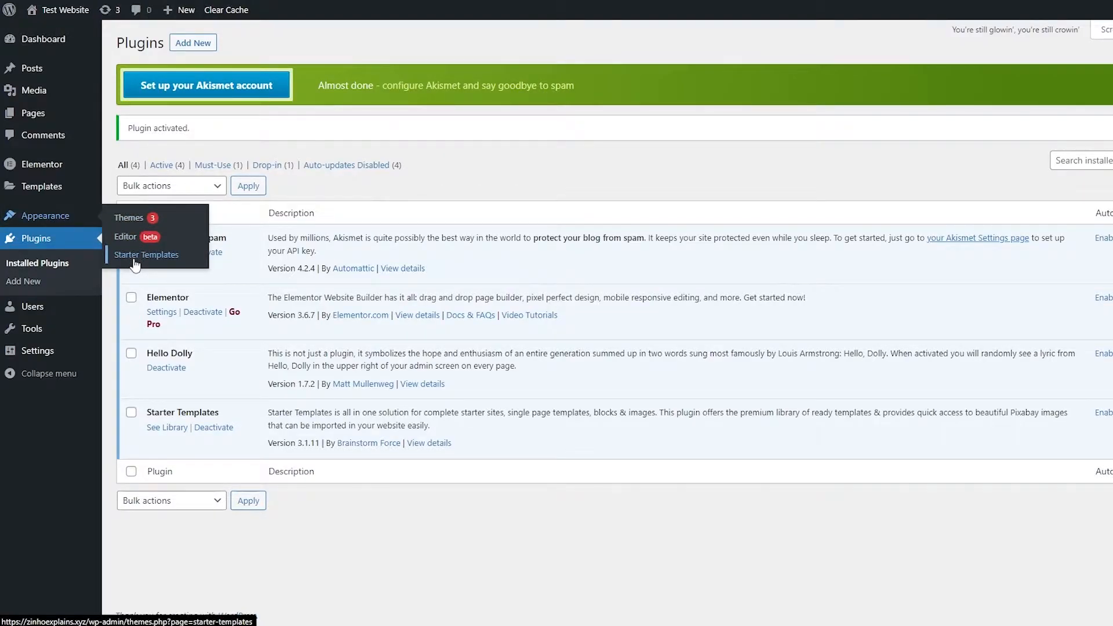
{"action": "left_click", "coordinate": [141, 222]}
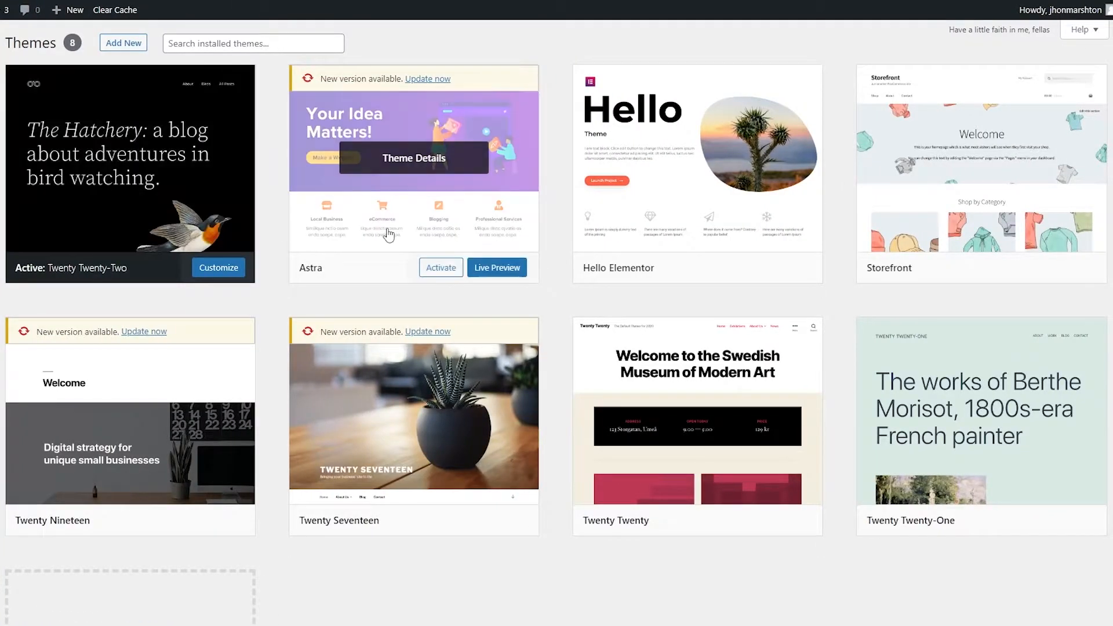
{"action": "left_click", "coordinate": [428, 81]}
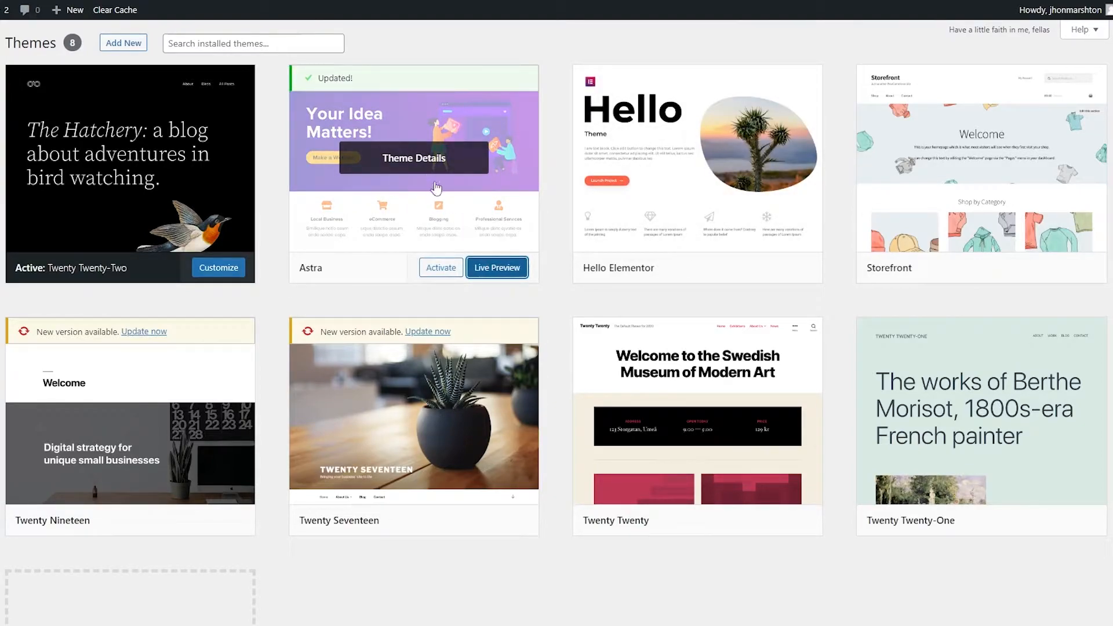
{"action": "left_click", "coordinate": [447, 268]}
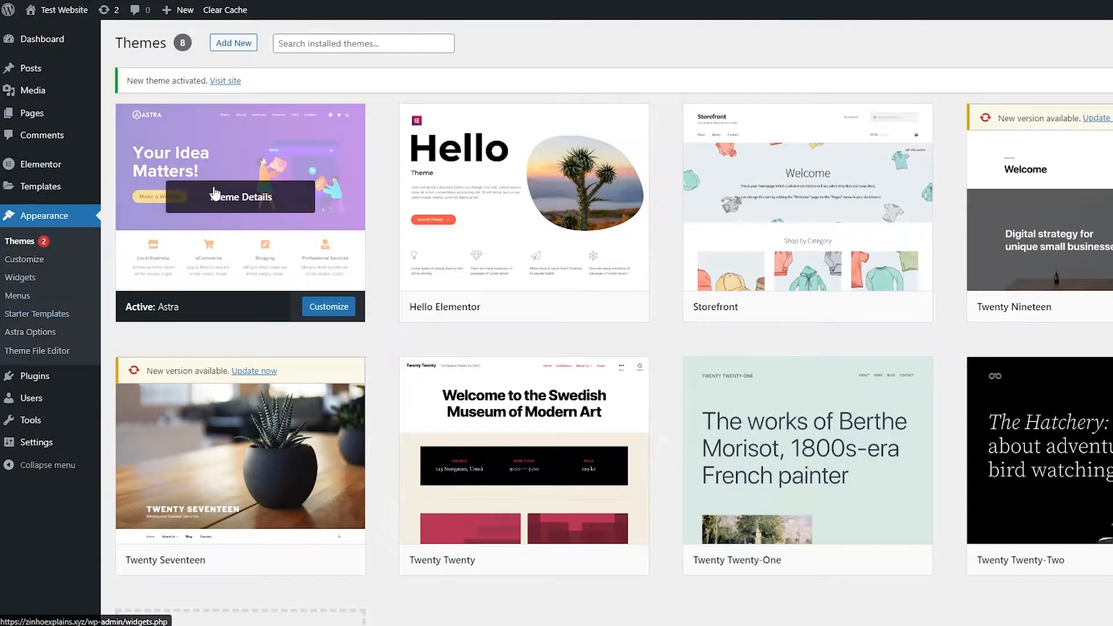
Step: Start building a website with Starter Templates from the Astra theme details, choosing Elementor as the page builder
{"action": "left_click", "coordinate": [229, 204]}
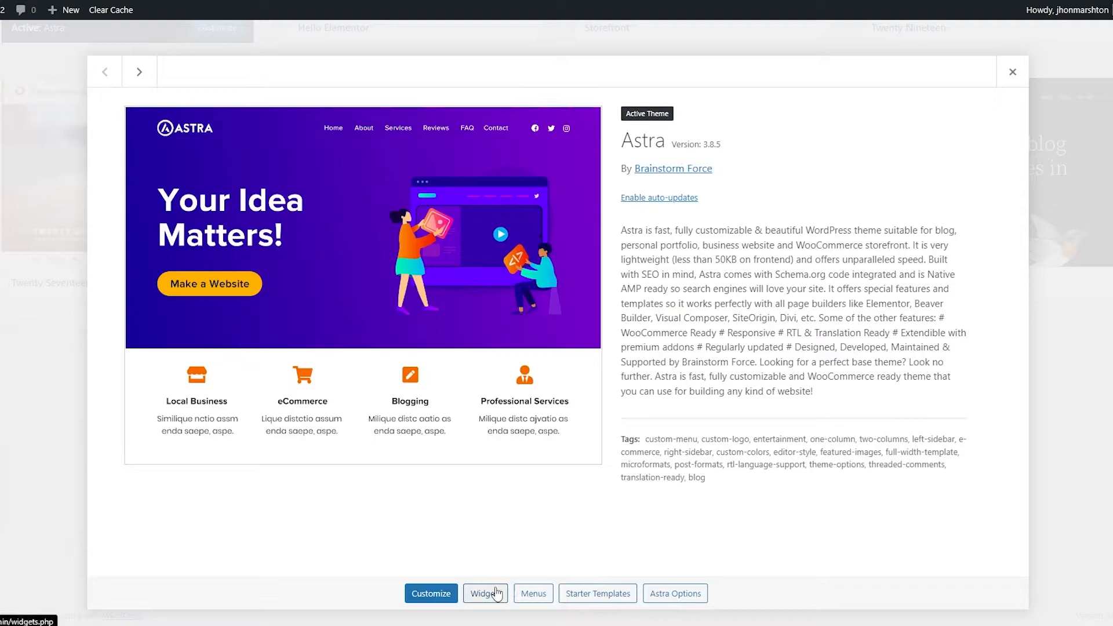
{"action": "left_click", "coordinate": [616, 598]}
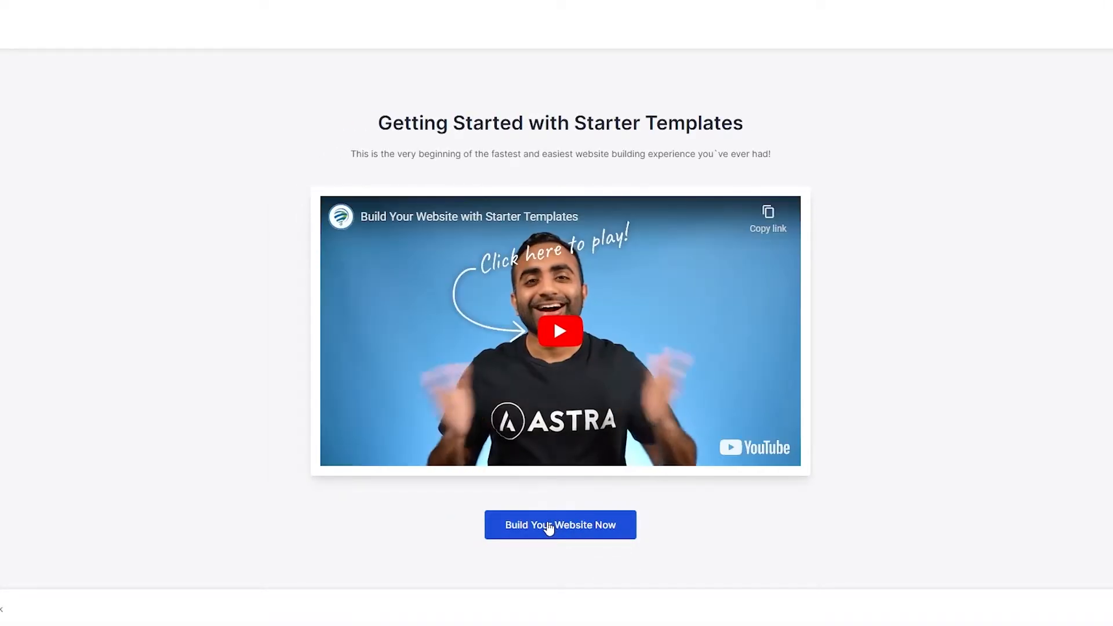
{"action": "left_click", "coordinate": [548, 528]}
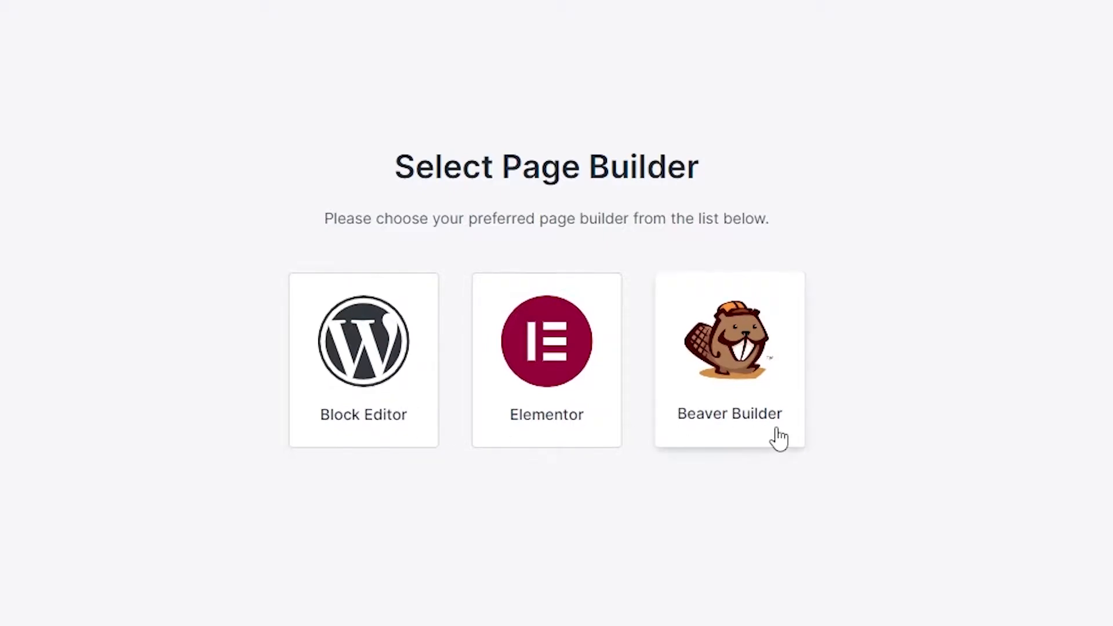
{"action": "left_click", "coordinate": [544, 431]}
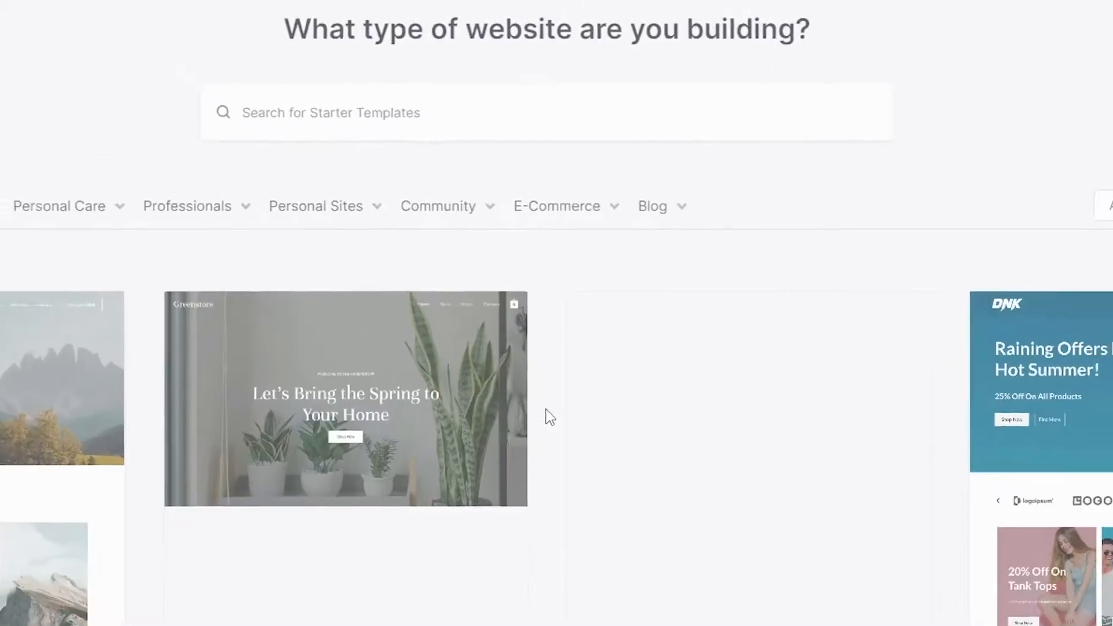
Step: Look through the gallery of Elementor starter templates, comparing the free and premium designs
{"action": "scroll", "coordinate": [556, 394], "scroll_direction": "down", "scroll_amount": 8}
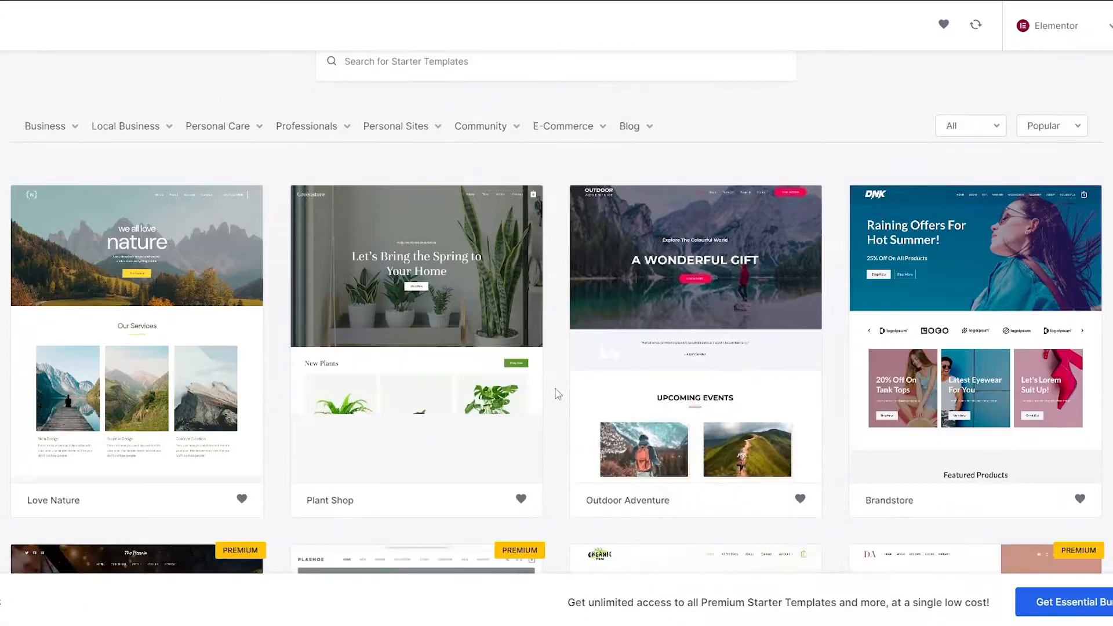
{"action": "scroll", "coordinate": [555, 393], "scroll_direction": "down", "scroll_amount": 6}
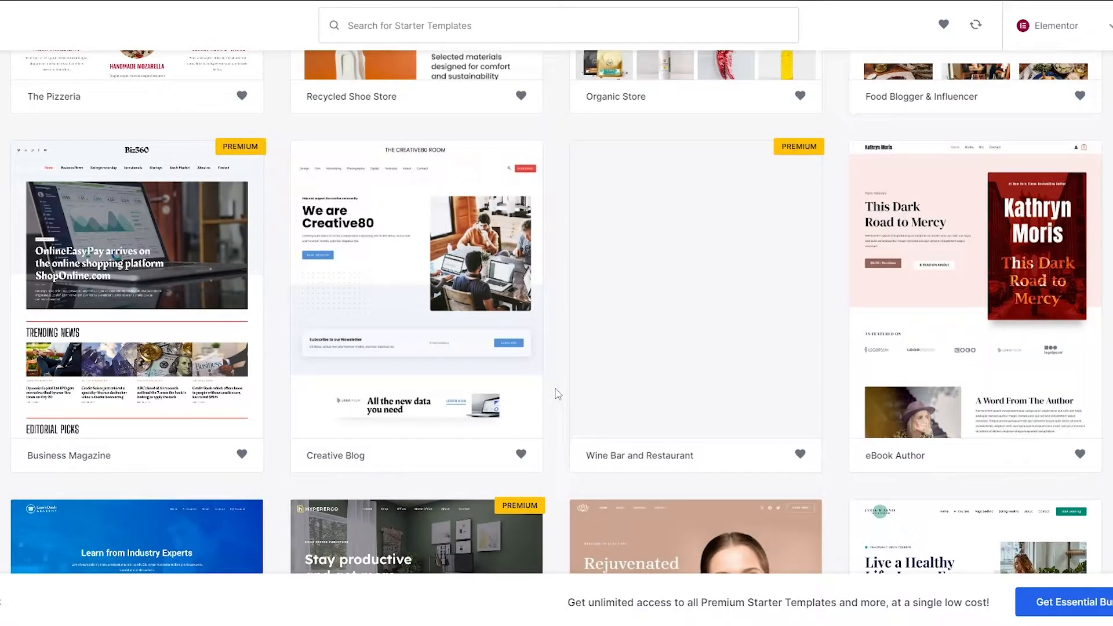
{"action": "scroll", "coordinate": [555, 394], "scroll_direction": "down", "scroll_amount": 10}
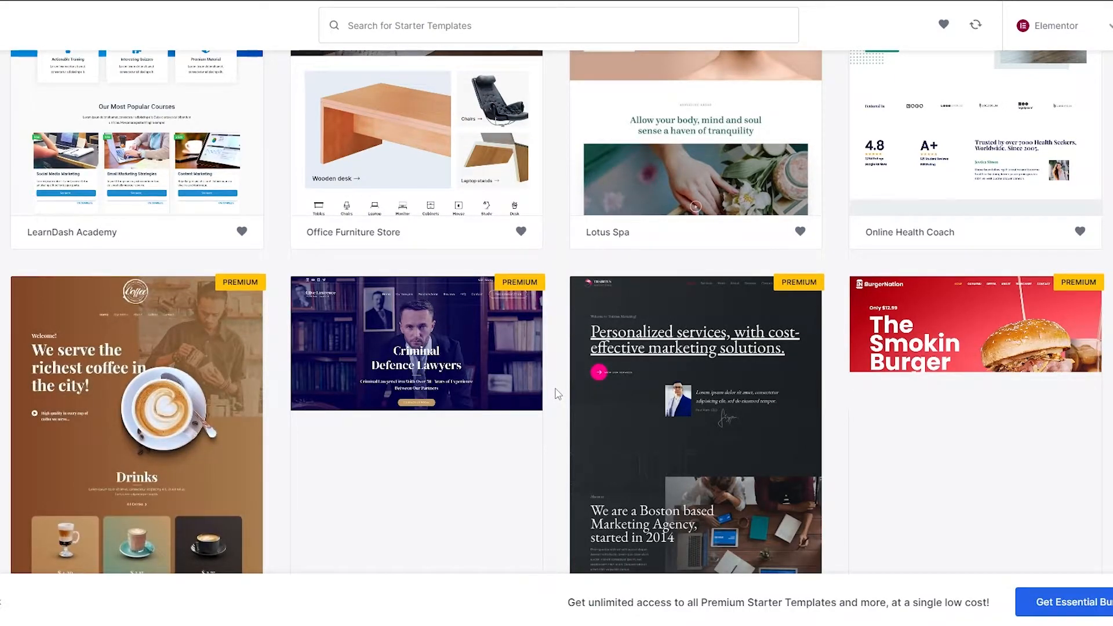
{"action": "scroll", "coordinate": [555, 394], "scroll_direction": "up", "scroll_amount": 20}
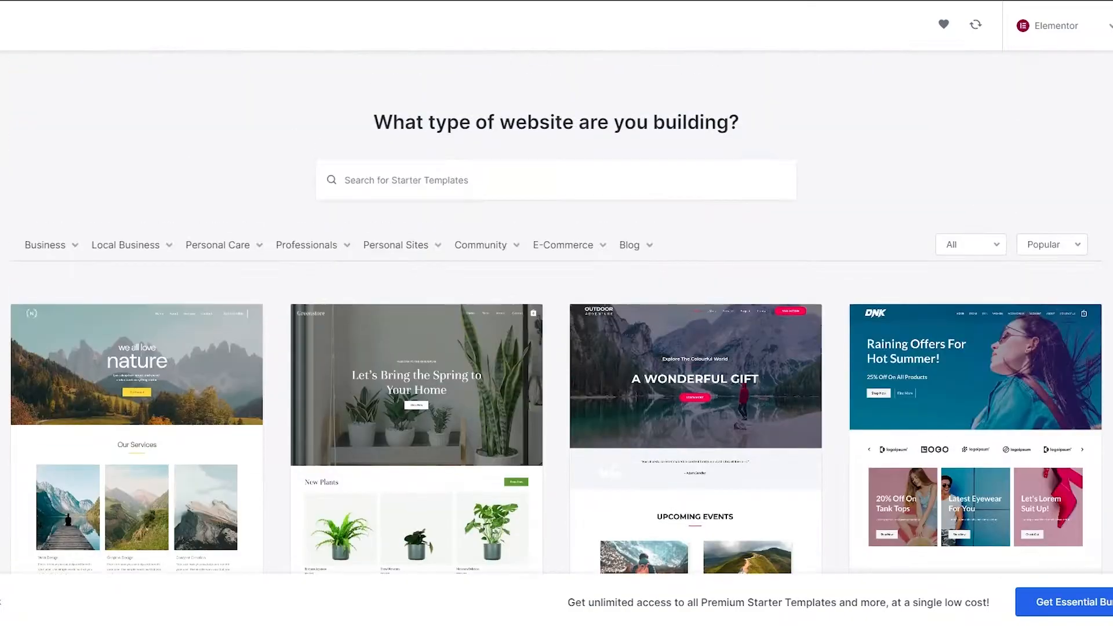
{"action": "scroll", "coordinate": [556, 313], "scroll_direction": "down", "scroll_amount": 10}
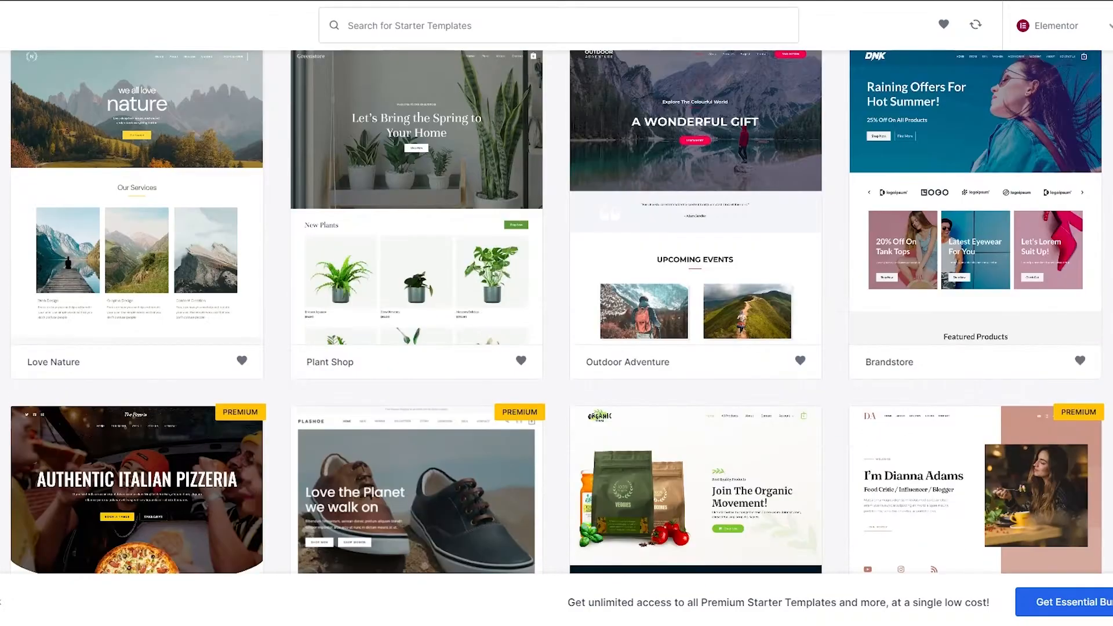
{"action": "scroll", "coordinate": [557, 313], "scroll_direction": "down", "scroll_amount": 3}
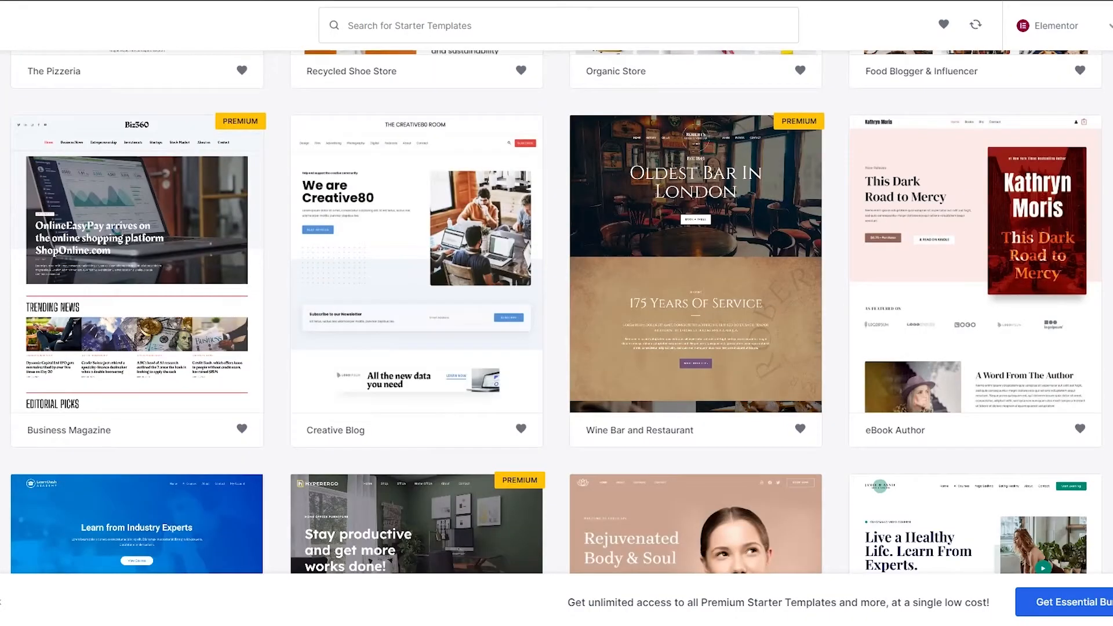
{"action": "scroll", "coordinate": [557, 313], "scroll_direction": "down", "scroll_amount": 2}
{"action": "scroll", "coordinate": [556, 313], "scroll_direction": "up", "scroll_amount": 18}
{"action": "scroll", "coordinate": [557, 314], "scroll_direction": "down", "scroll_amount": 7}
{"action": "scroll", "coordinate": [556, 313], "scroll_direction": "up", "scroll_amount": 7}
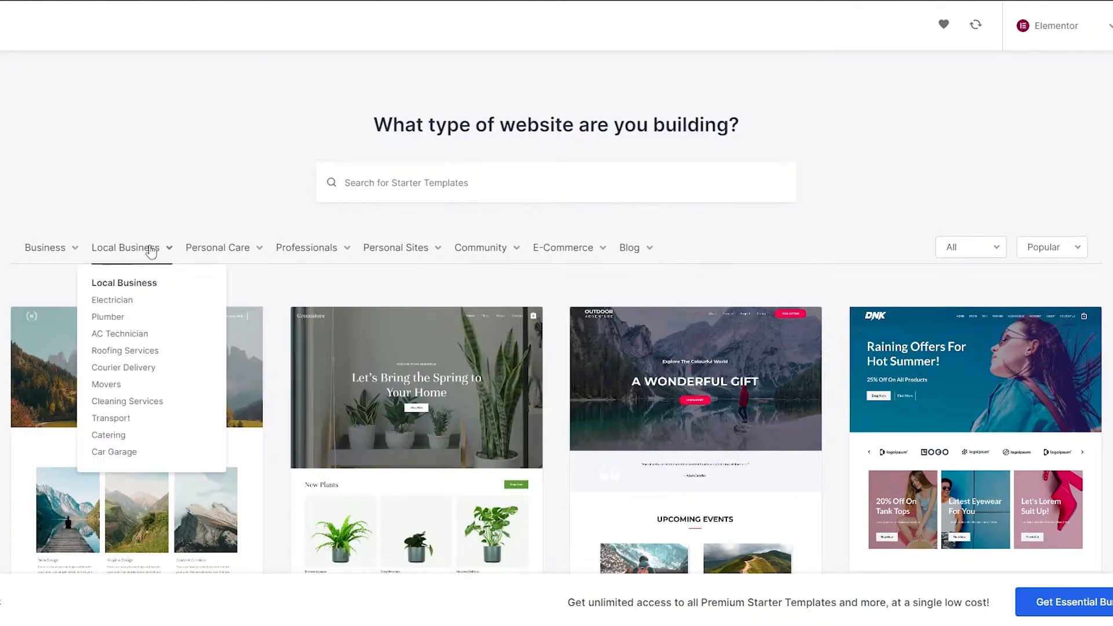
Step: Examine the subcategories offered under the template categories, including Personal Care, Professionals, Personal Sites and Blog
{"action": "mouse_move", "coordinate": [251, 256]}
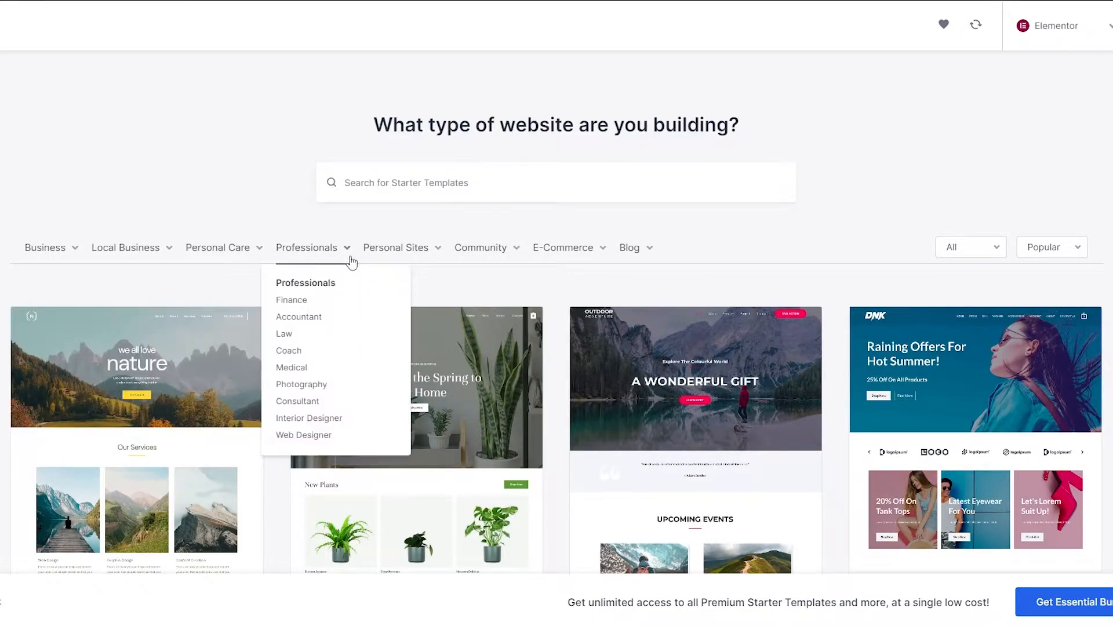
{"action": "mouse_move", "coordinate": [433, 259]}
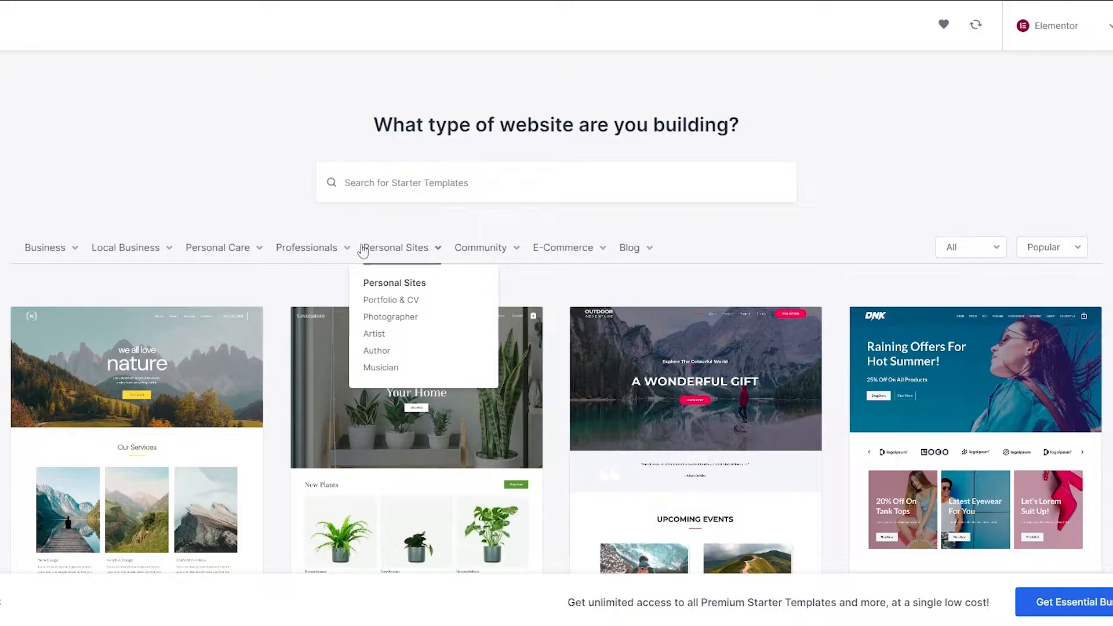
{"action": "mouse_move", "coordinate": [45, 248]}
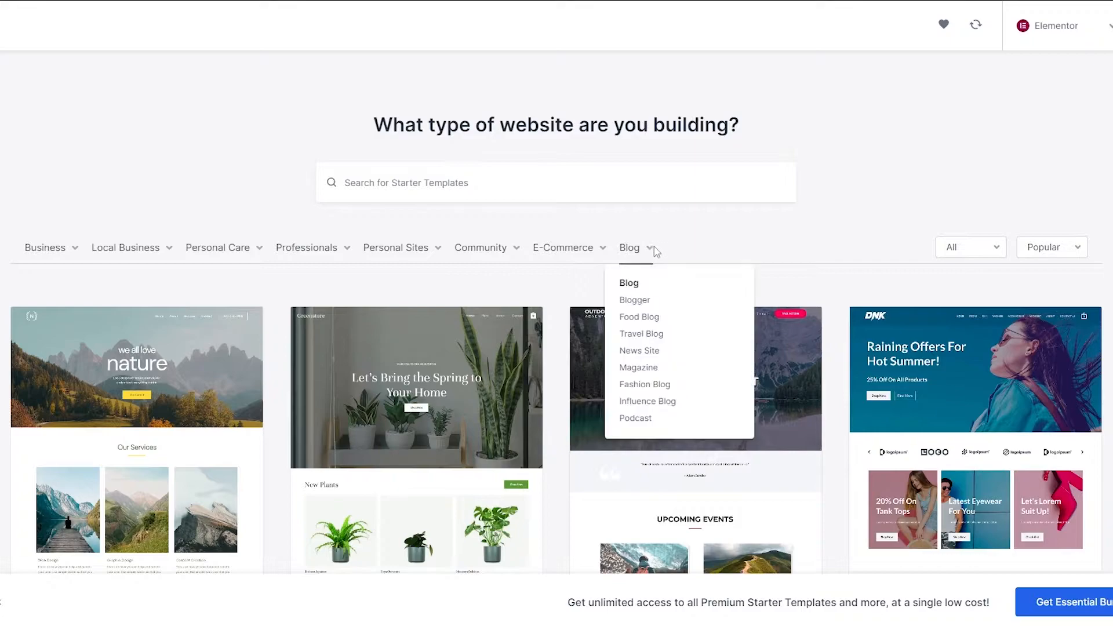
{"action": "mouse_move", "coordinate": [387, 253]}
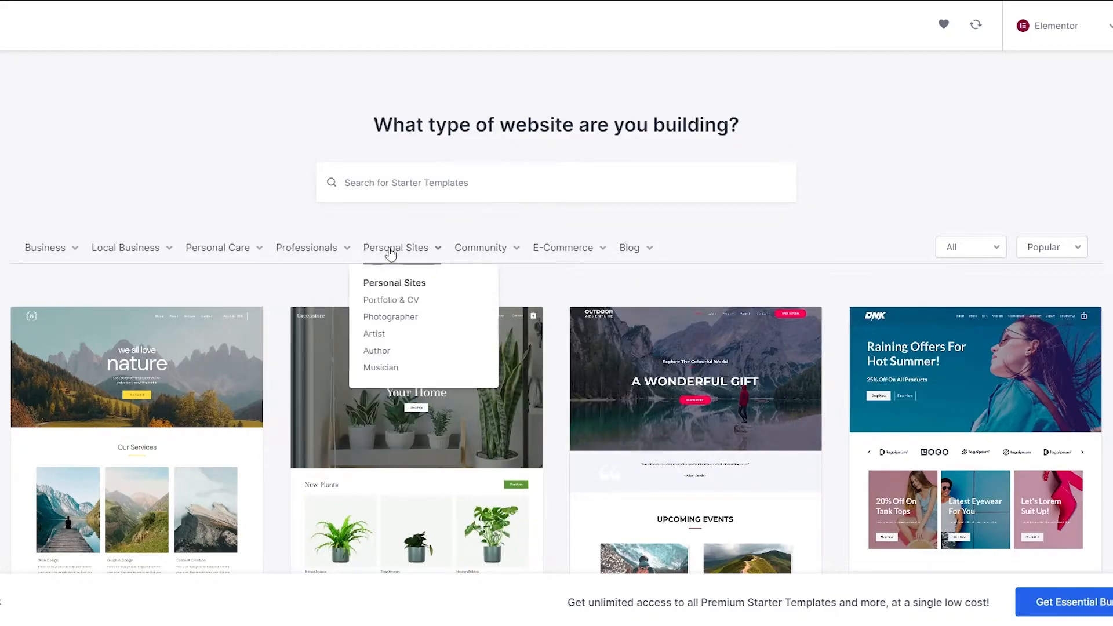
{"action": "mouse_move", "coordinate": [298, 267]}
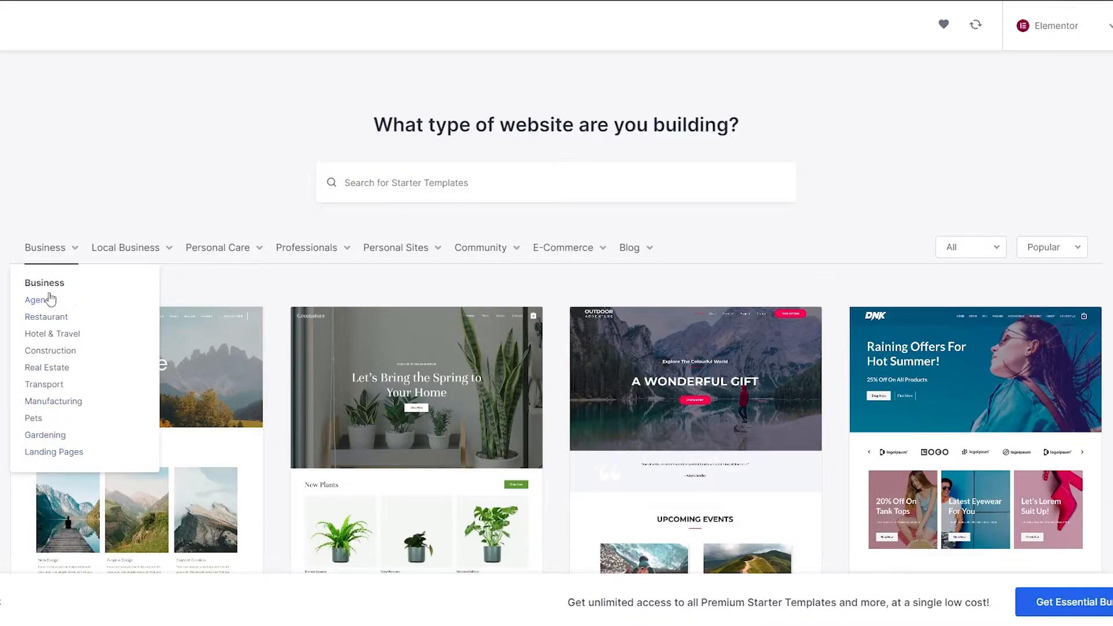
Step: Filter the starter templates by the Restaurant subcategory of Business and look through the matching designs
{"action": "left_click", "coordinate": [46, 317]}
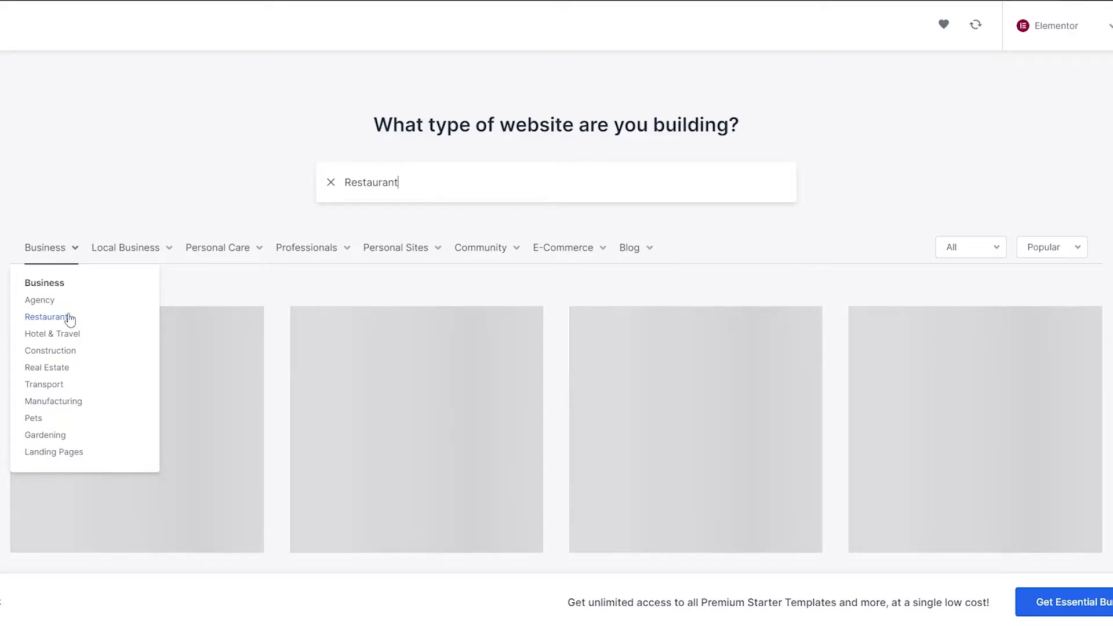
{"action": "scroll", "coordinate": [556, 313], "scroll_direction": "down", "scroll_amount": 5}
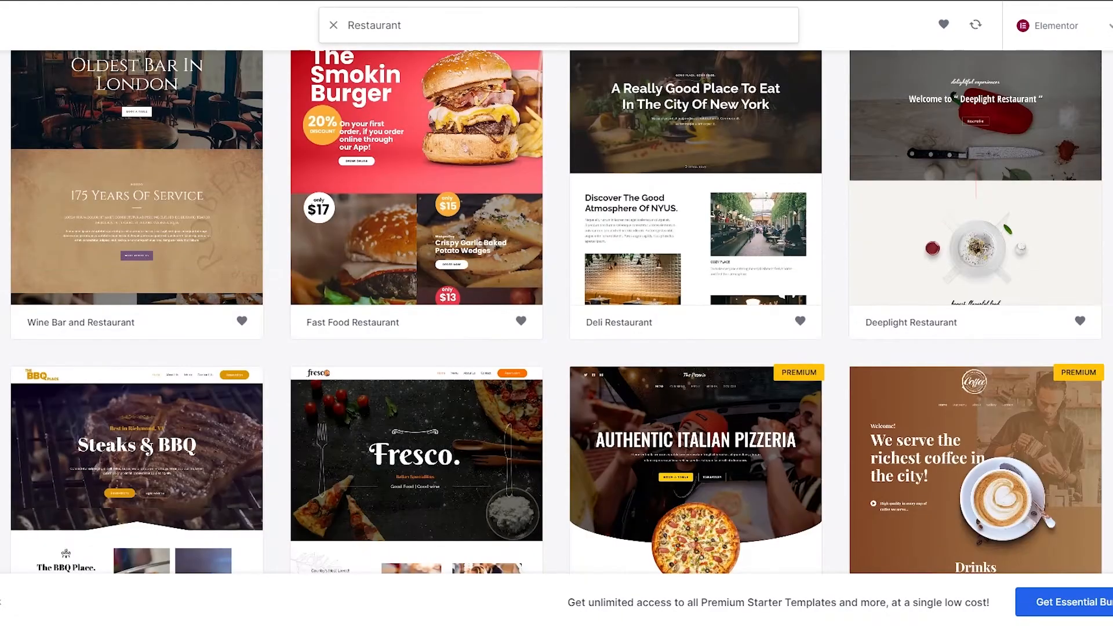
{"action": "scroll", "coordinate": [1003, 399], "scroll_direction": "down", "scroll_amount": 10}
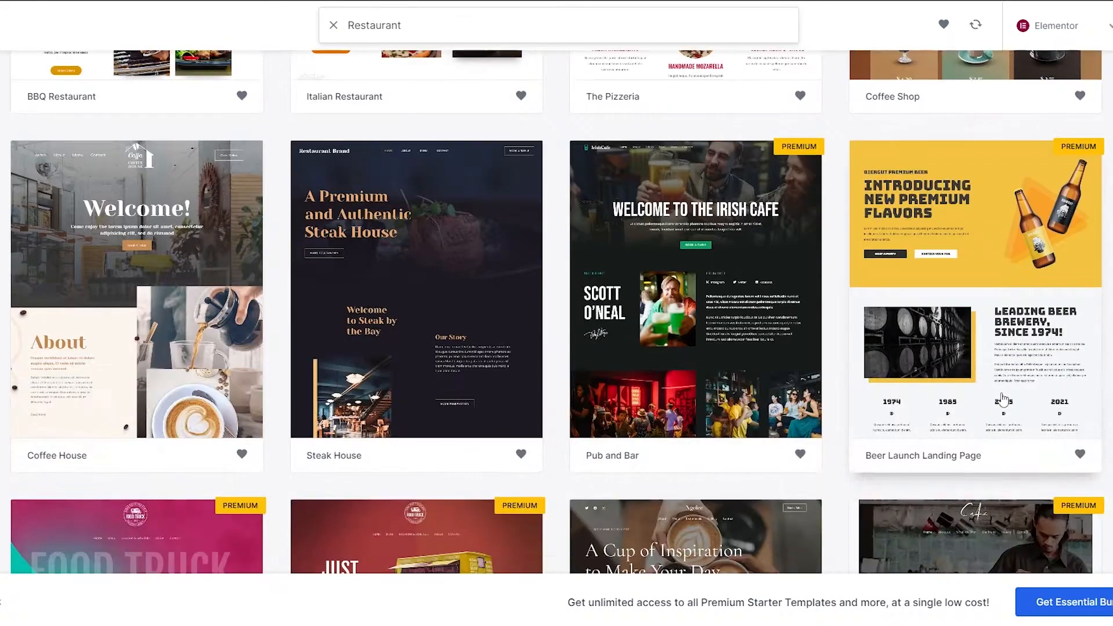
{"action": "scroll", "coordinate": [1003, 399], "scroll_direction": "down", "scroll_amount": 3}
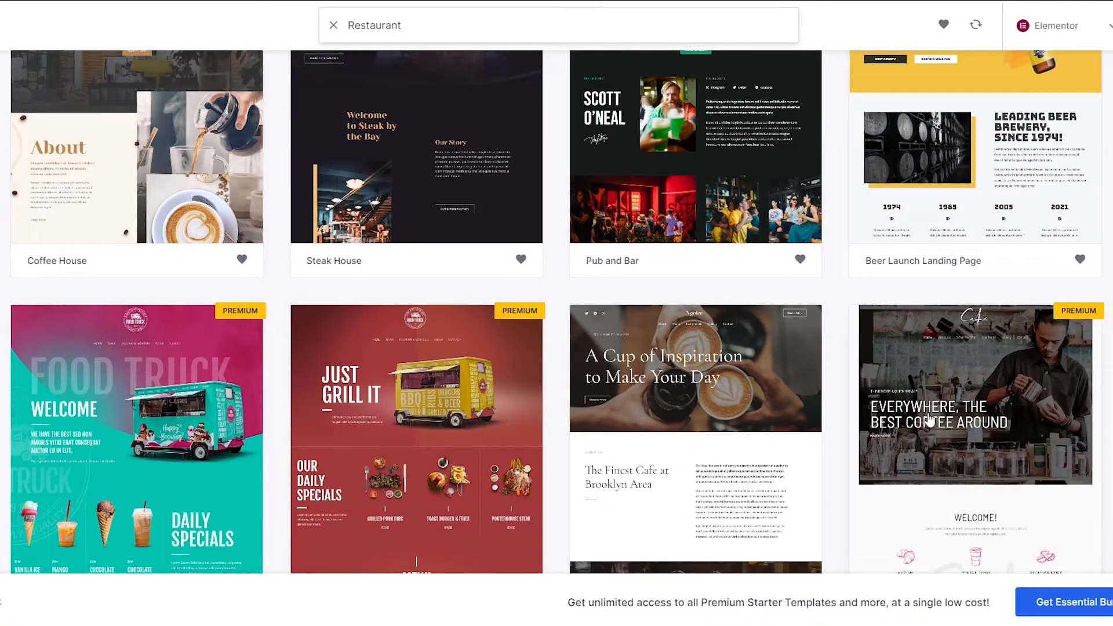
{"action": "scroll", "coordinate": [922, 418], "scroll_direction": "up", "scroll_amount": 10}
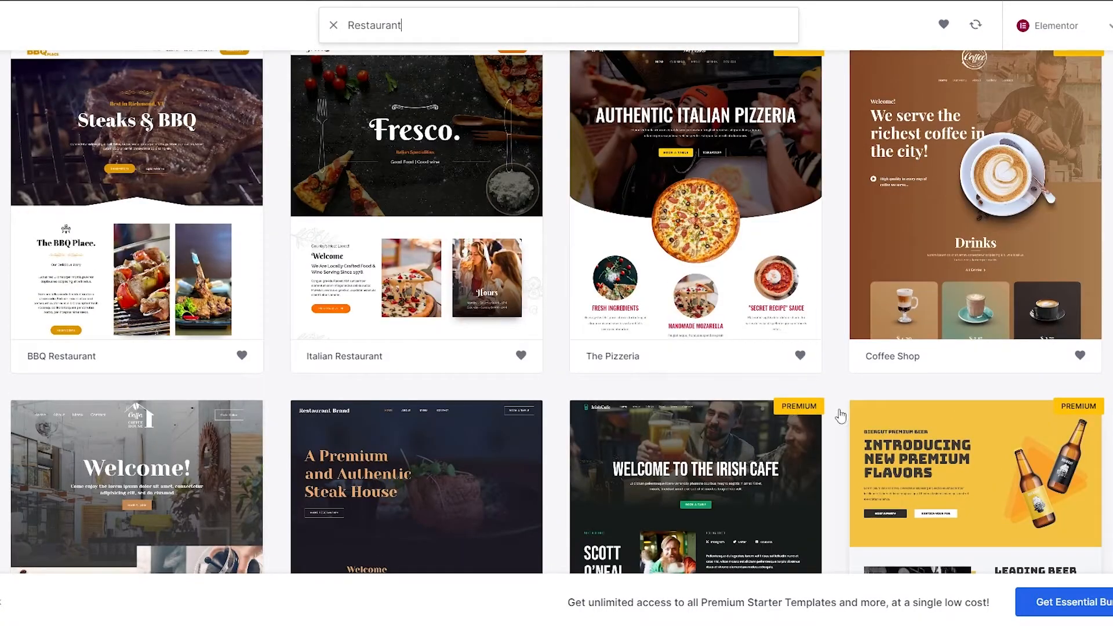
{"action": "scroll", "coordinate": [780, 416], "scroll_direction": "up", "scroll_amount": 3}
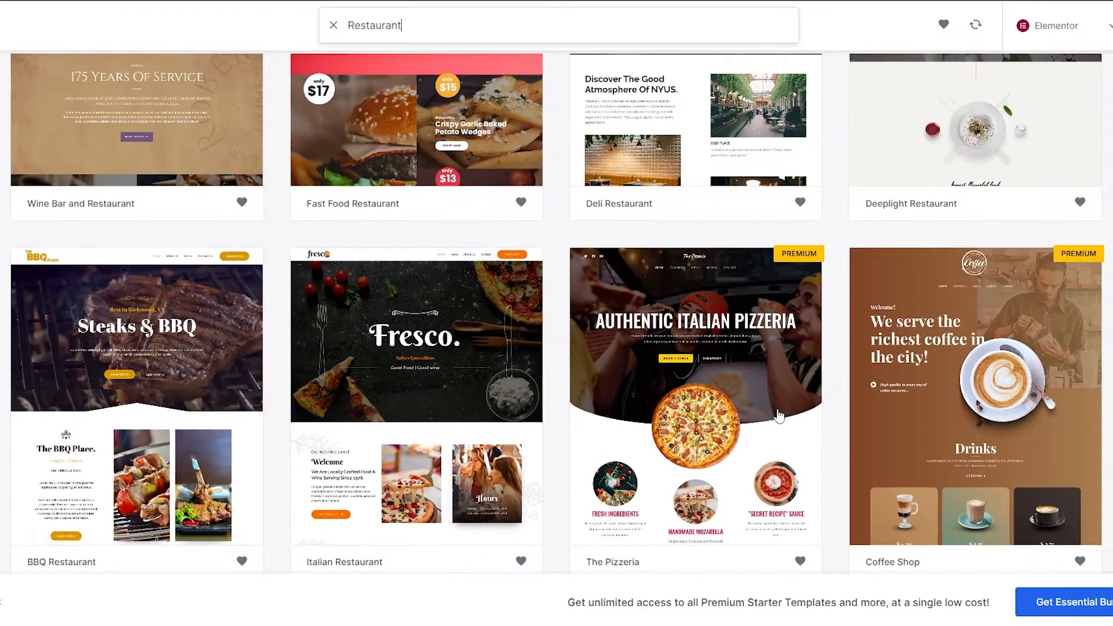
{"action": "scroll", "coordinate": [779, 415], "scroll_direction": "up", "scroll_amount": 3}
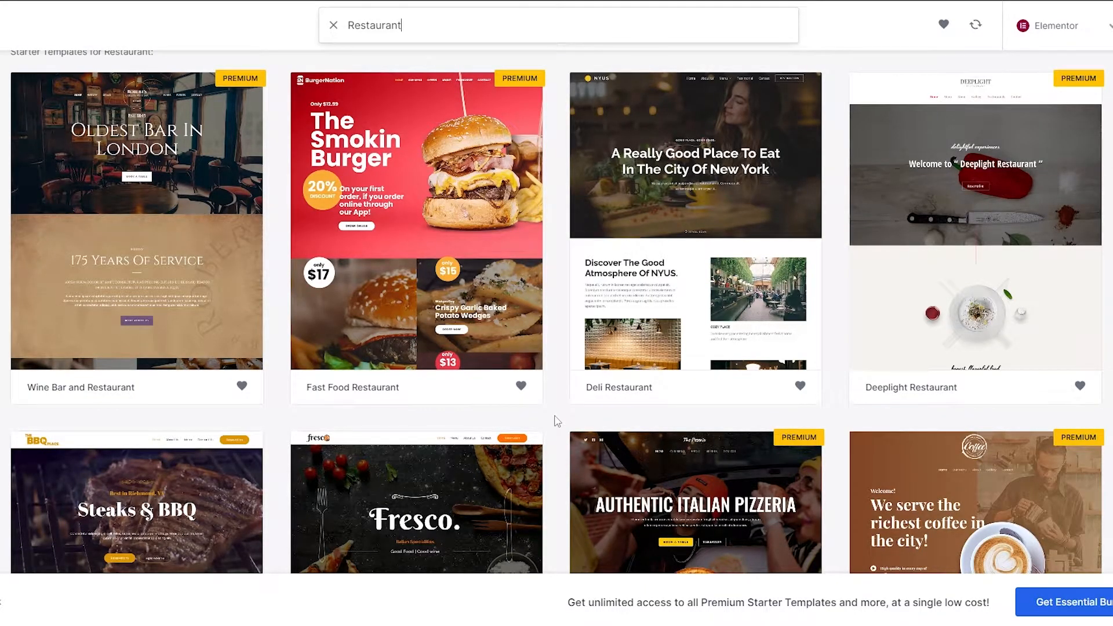
{"action": "scroll", "coordinate": [555, 421], "scroll_direction": "down", "scroll_amount": 4}
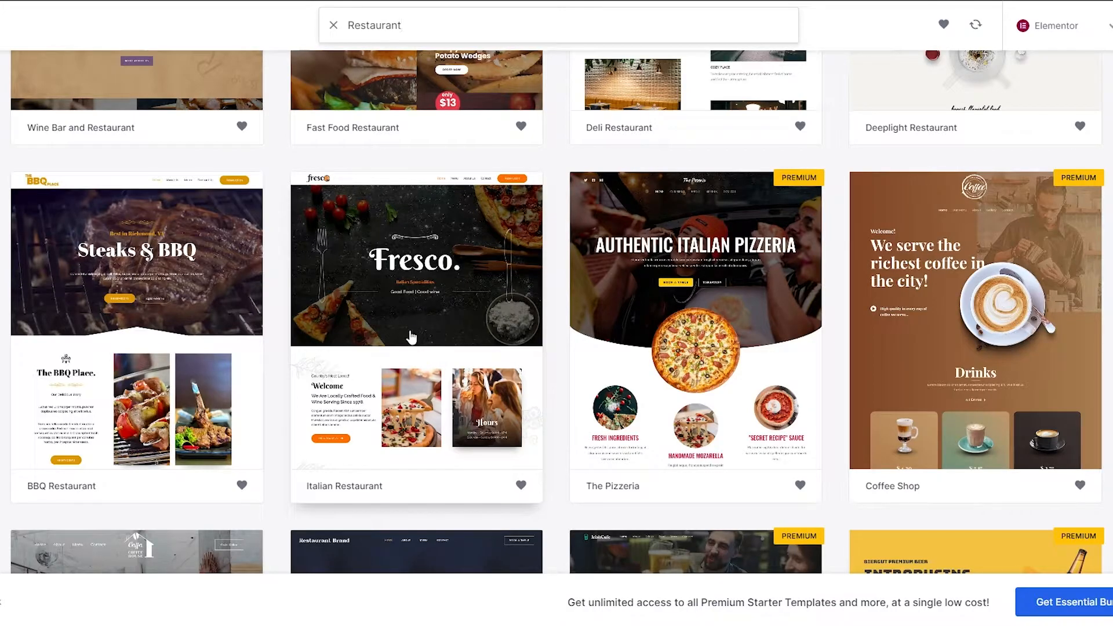
{"action": "scroll", "coordinate": [410, 338], "scroll_direction": "up", "scroll_amount": 1}
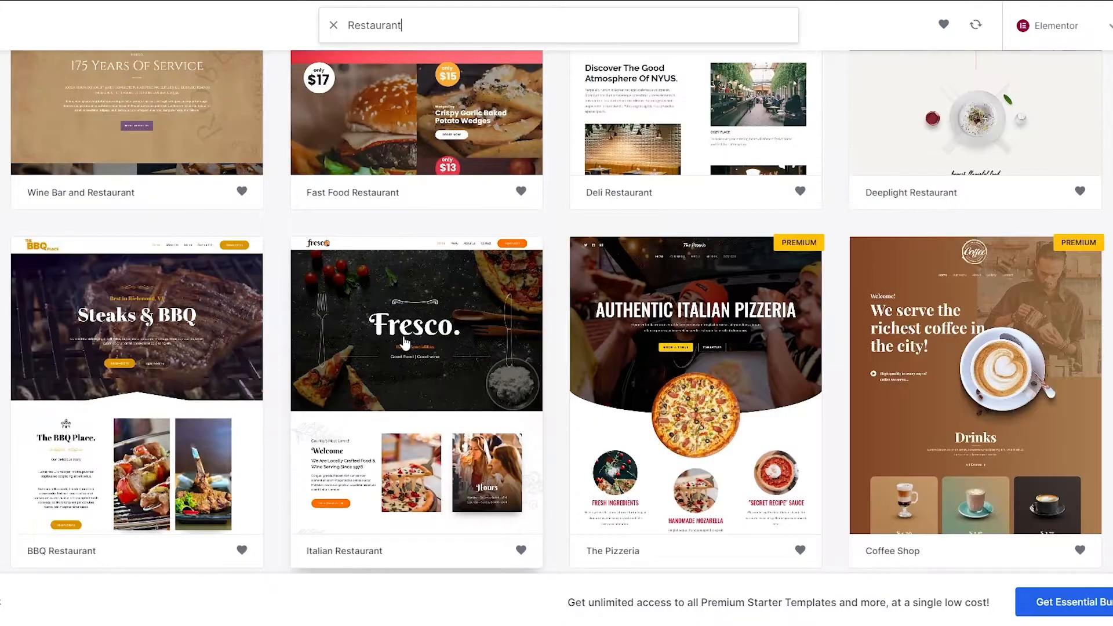
{"action": "scroll", "coordinate": [516, 399], "scroll_direction": "up", "scroll_amount": 7}
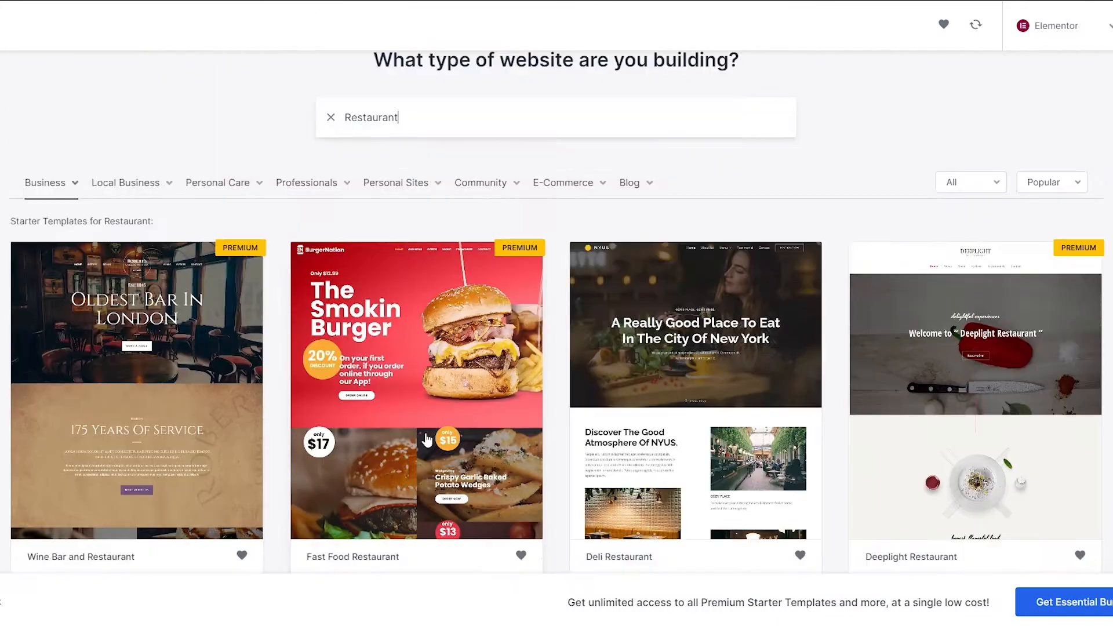
Step: Filter the starter templates by the Portfolio & CV subcategory of Personal Sites and look through the matching designs
{"action": "mouse_move", "coordinate": [235, 259]}
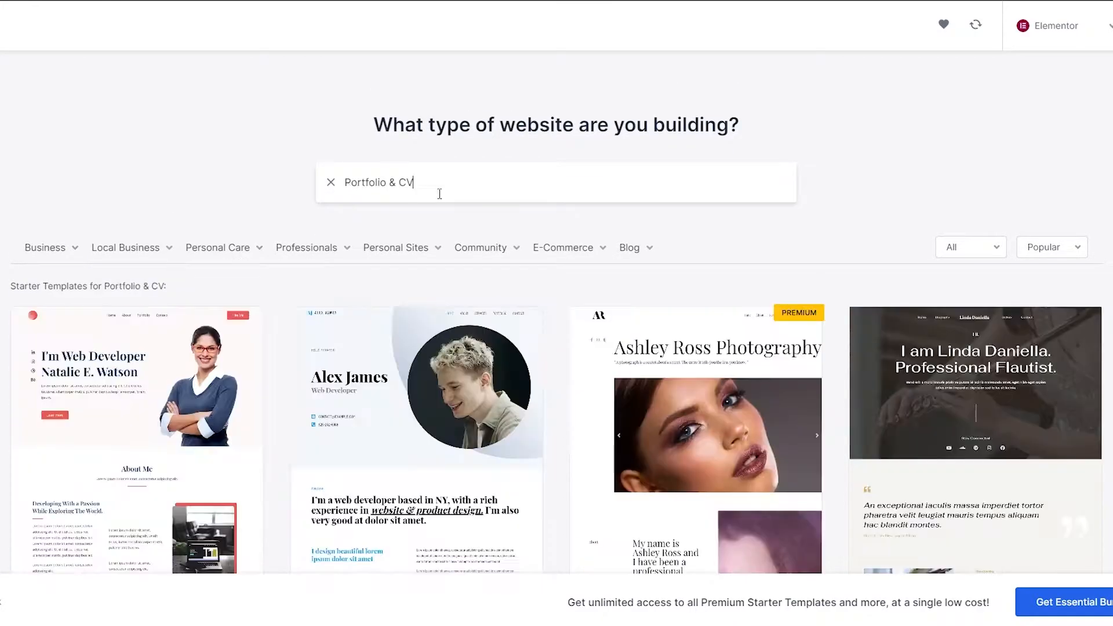
{"action": "scroll", "coordinate": [362, 210], "scroll_direction": "down", "scroll_amount": 1}
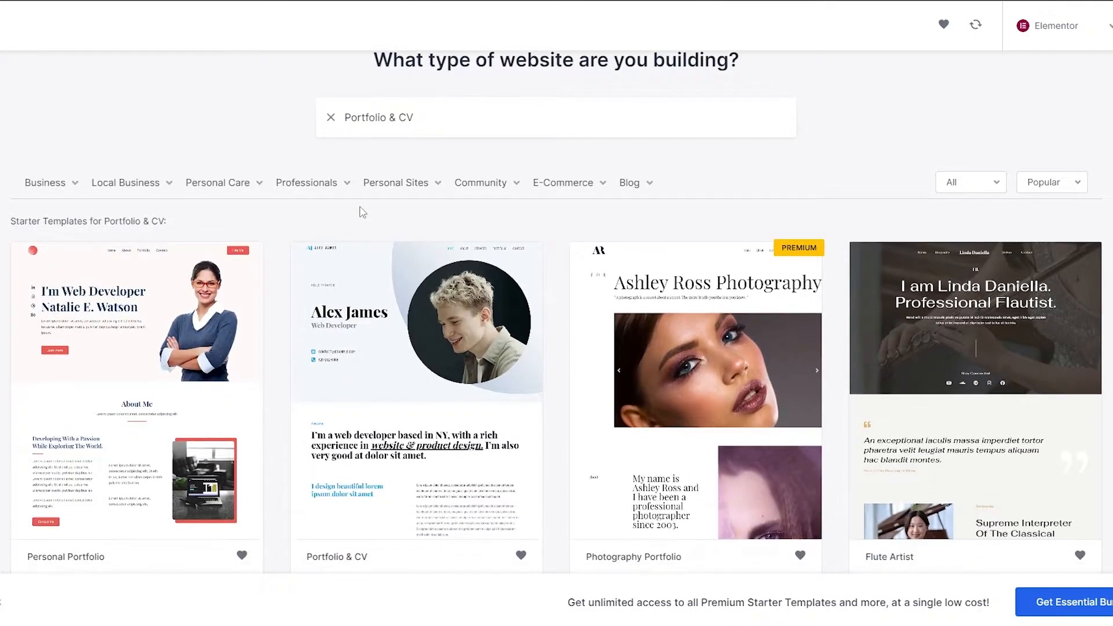
{"action": "scroll", "coordinate": [362, 213], "scroll_direction": "down", "scroll_amount": 7}
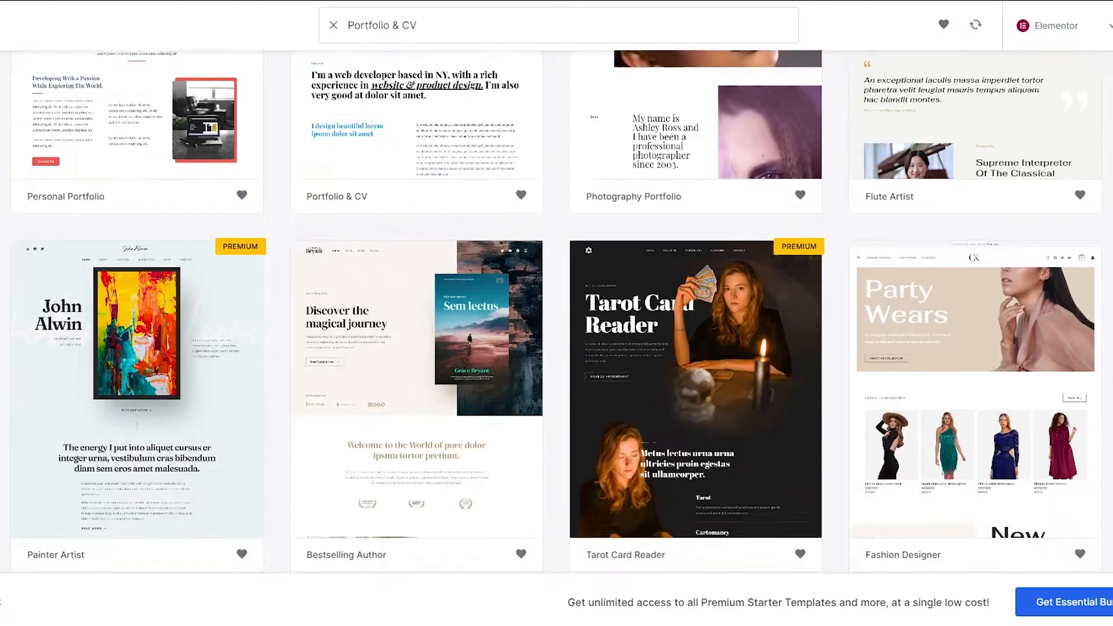
{"action": "scroll", "coordinate": [555, 312], "scroll_direction": "down", "scroll_amount": 8}
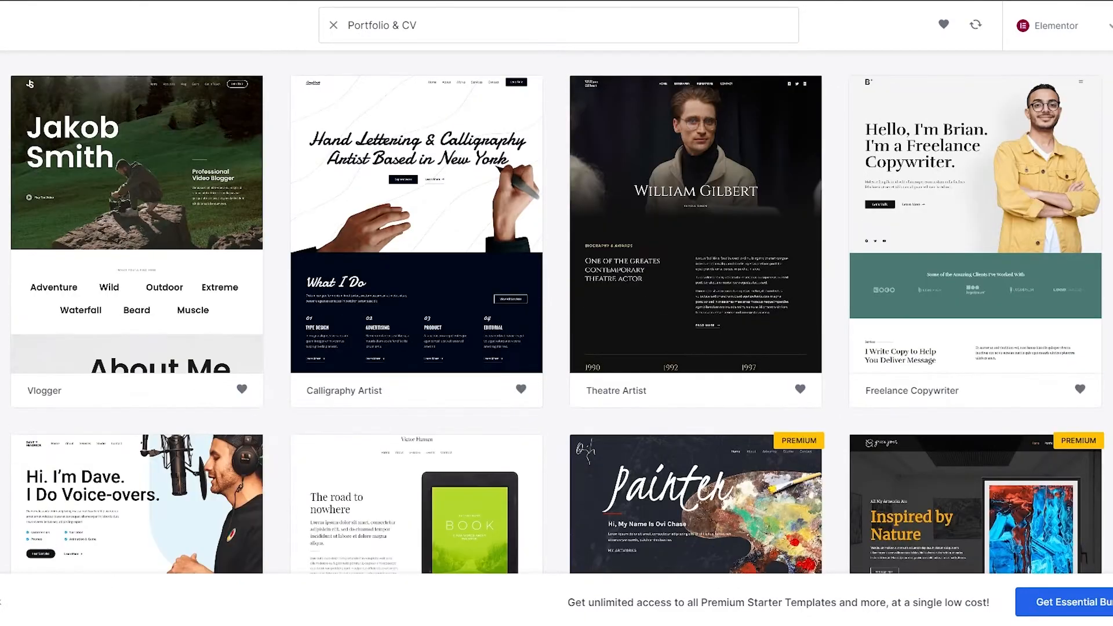
{"action": "scroll", "coordinate": [556, 311], "scroll_direction": "down", "scroll_amount": 5}
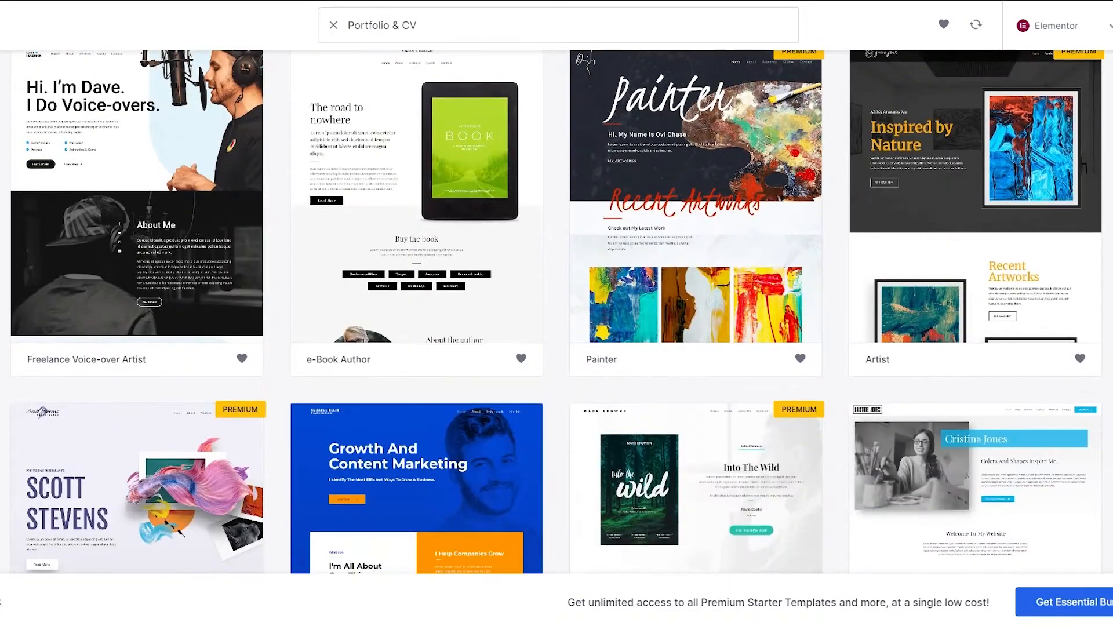
{"action": "scroll", "coordinate": [556, 311], "scroll_direction": "down", "scroll_amount": 3}
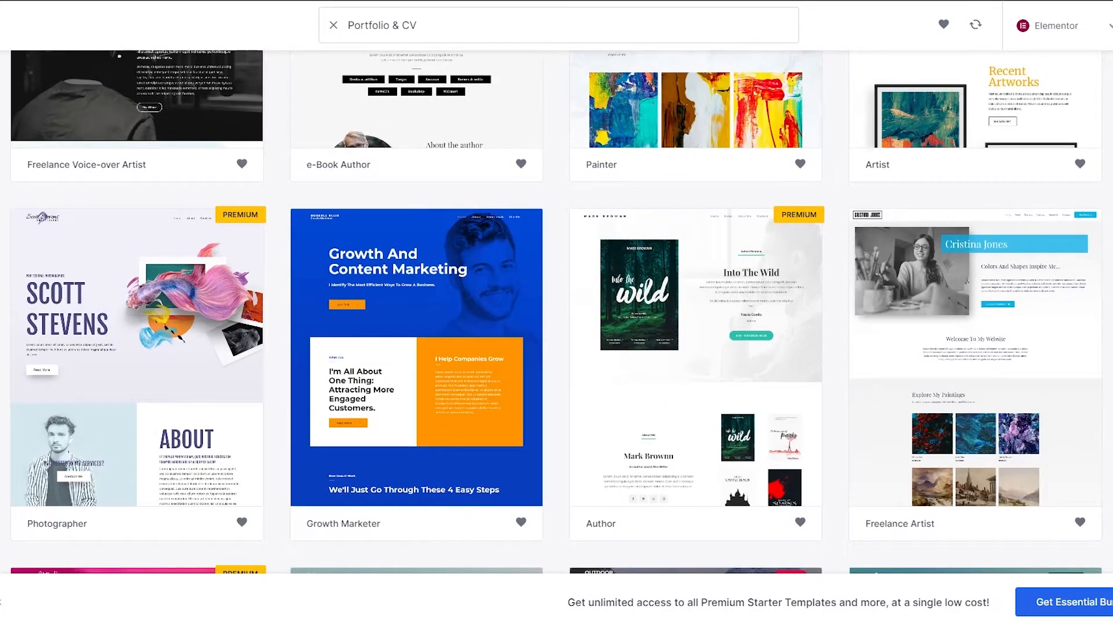
{"action": "scroll", "coordinate": [555, 312], "scroll_direction": "up", "scroll_amount": 17}
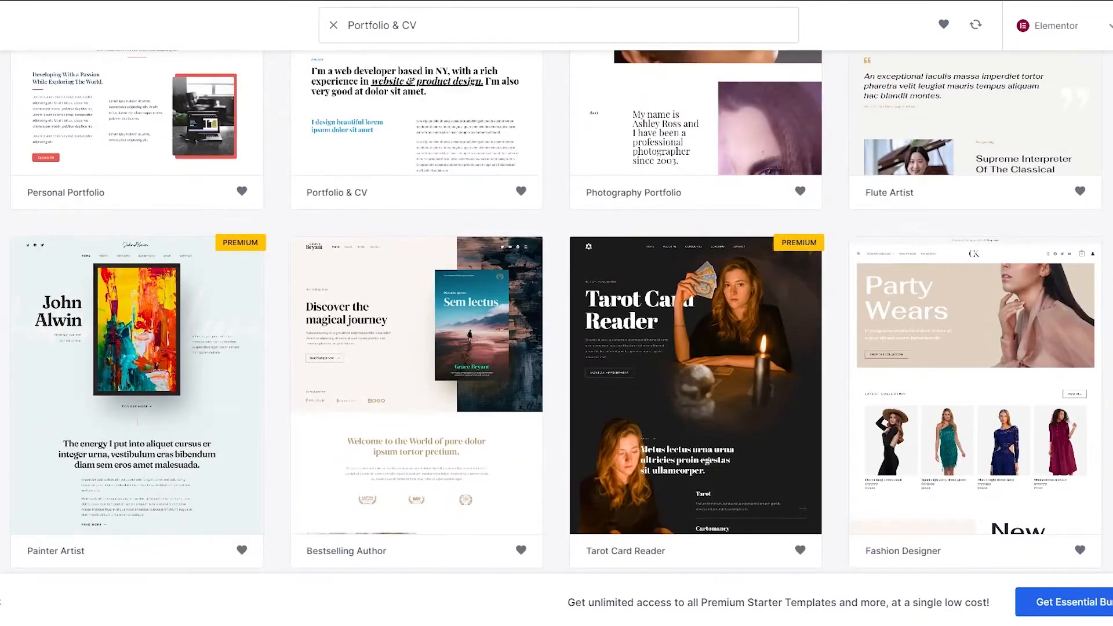
{"action": "scroll", "coordinate": [629, 221], "scroll_direction": "up", "scroll_amount": 7}
Step: Filter the starter templates by the Clothing store subcategory of E-Commerce and look through the matching designs
{"action": "mouse_move", "coordinate": [197, 250]}
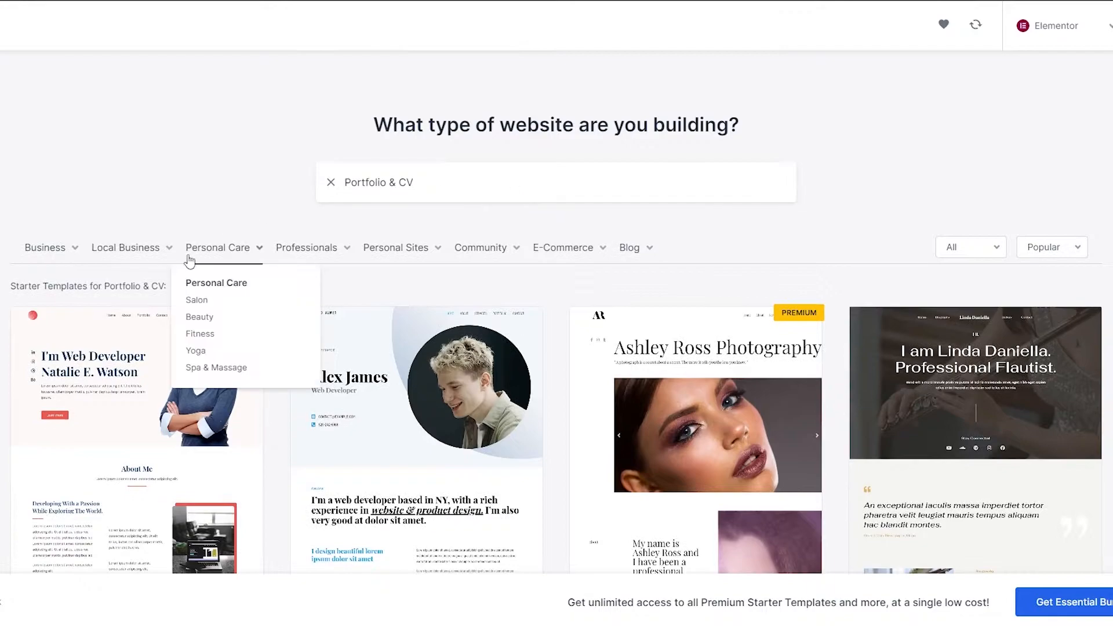
{"action": "mouse_move", "coordinate": [579, 261]}
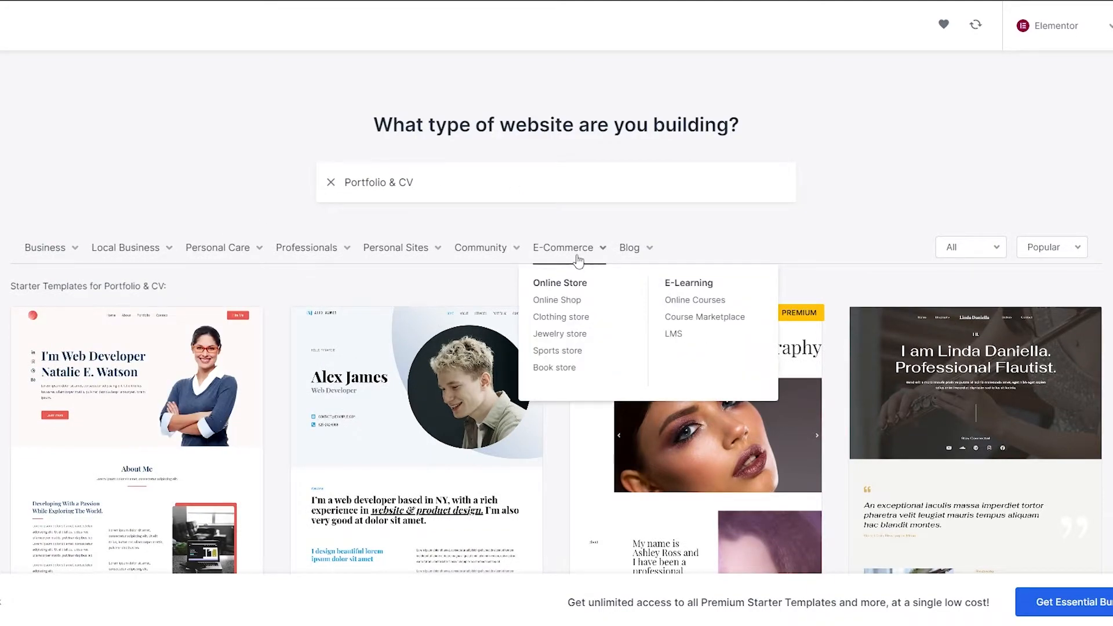
{"action": "left_click", "coordinate": [564, 318]}
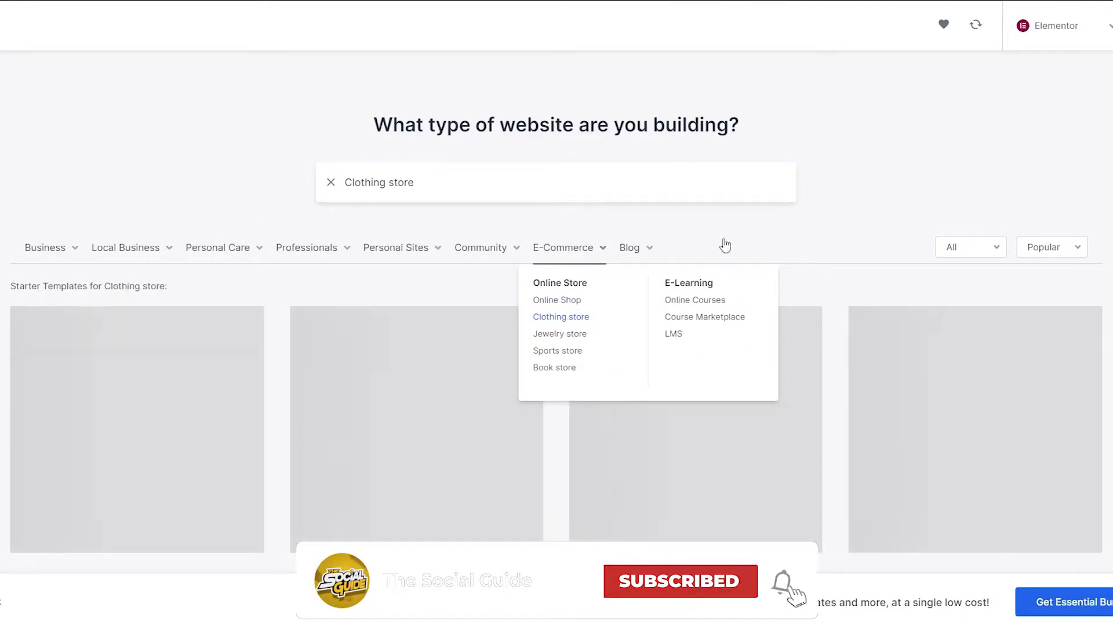
{"action": "scroll", "coordinate": [553, 295], "scroll_direction": "down", "scroll_amount": 10}
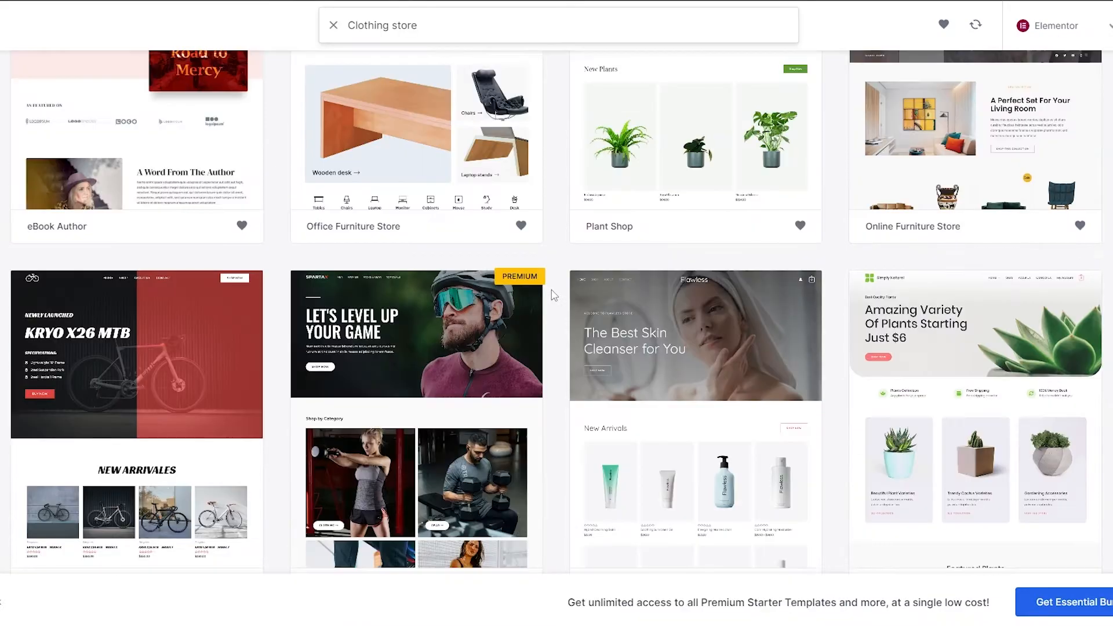
{"action": "scroll", "coordinate": [553, 296], "scroll_direction": "down", "scroll_amount": 10}
{"action": "scroll", "coordinate": [666, 377], "scroll_direction": "up", "scroll_amount": 5}
{"action": "scroll", "coordinate": [670, 321], "scroll_direction": "down", "scroll_amount": 5}
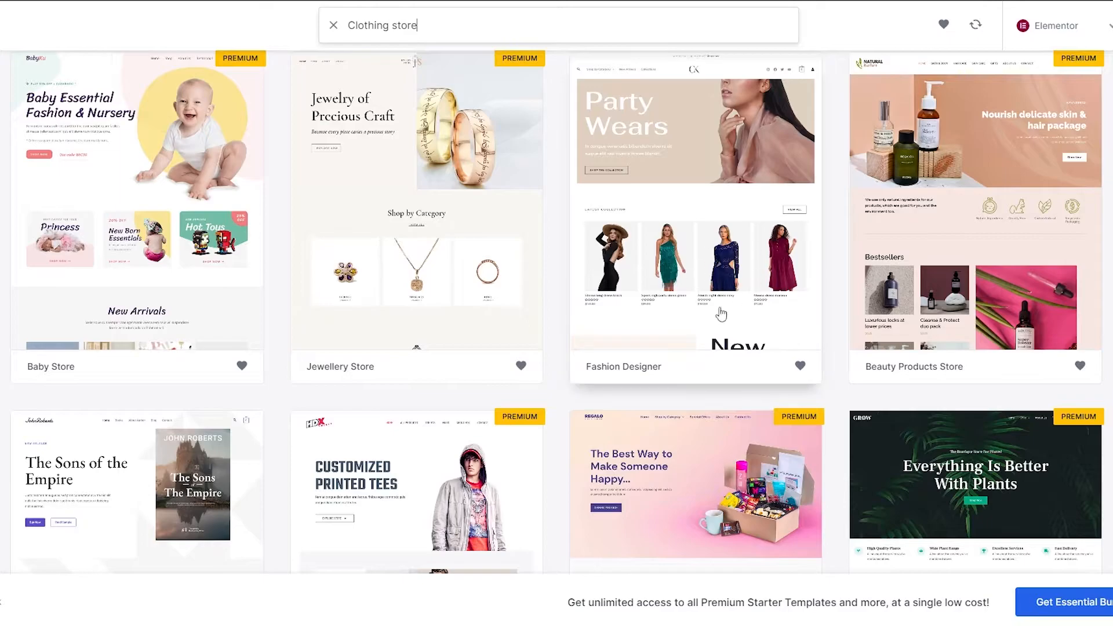
{"action": "scroll", "coordinate": [629, 382], "scroll_direction": "up", "scroll_amount": 3}
{"action": "left_click", "coordinate": [705, 317]}
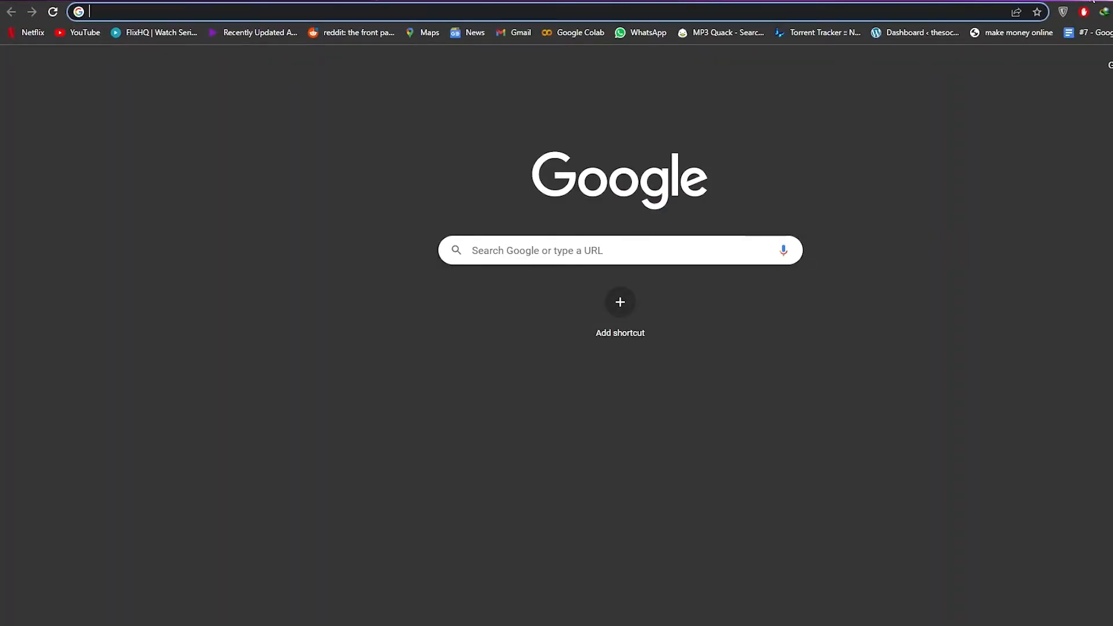
Step: Open Canva in the new browser tab and dismiss the tip about folders and designs
{"action": "type", "text": "canva"}
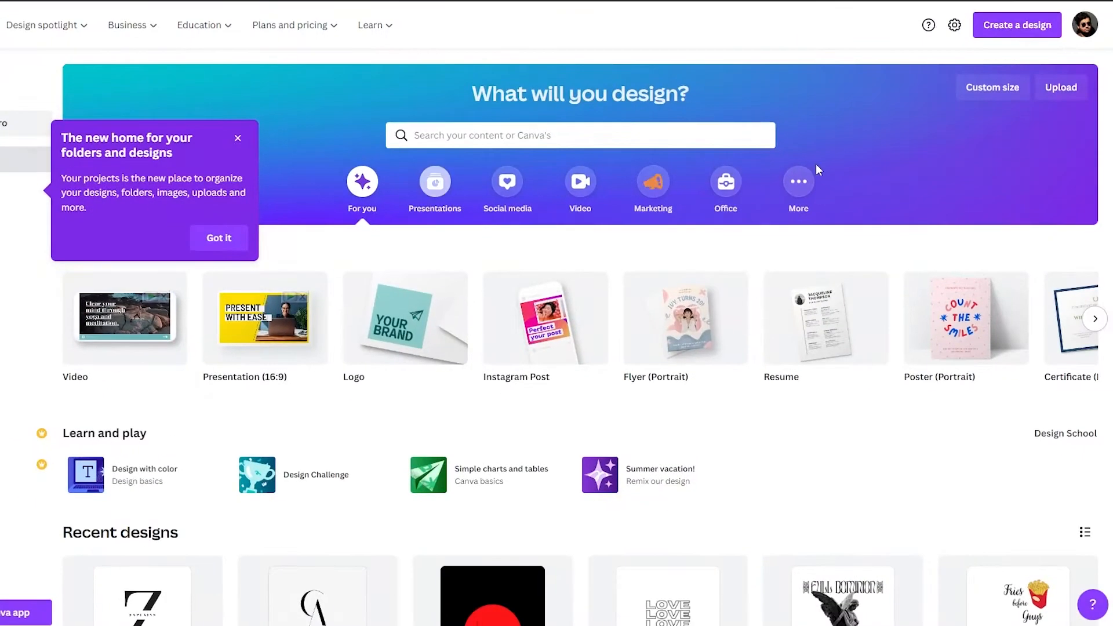
{"action": "left_click", "coordinate": [219, 237]}
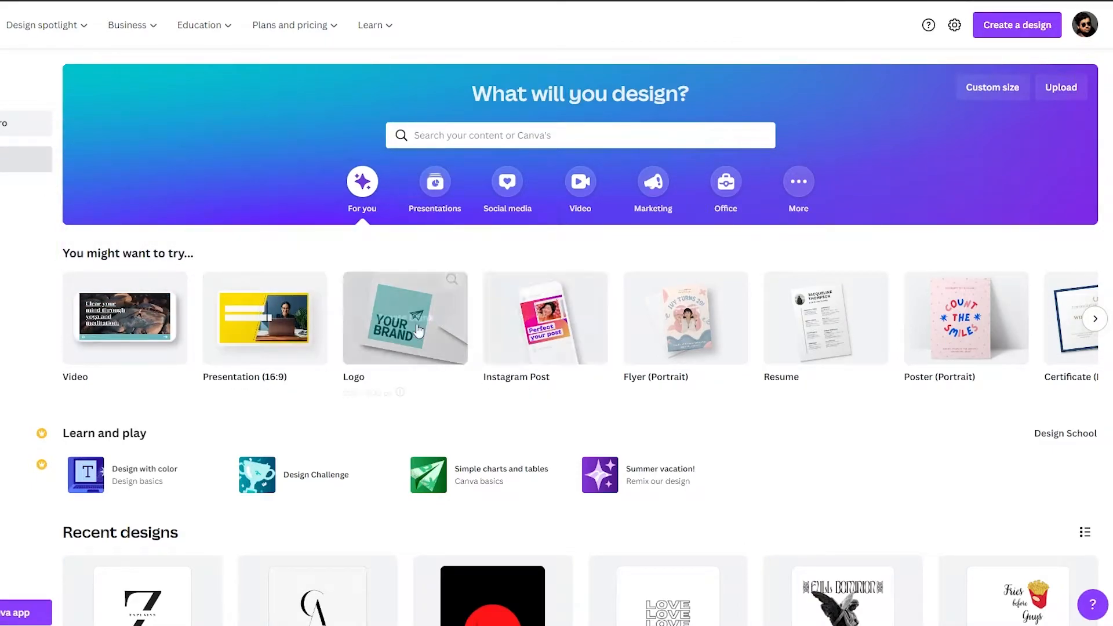
{"action": "left_click", "coordinate": [366, 352]}
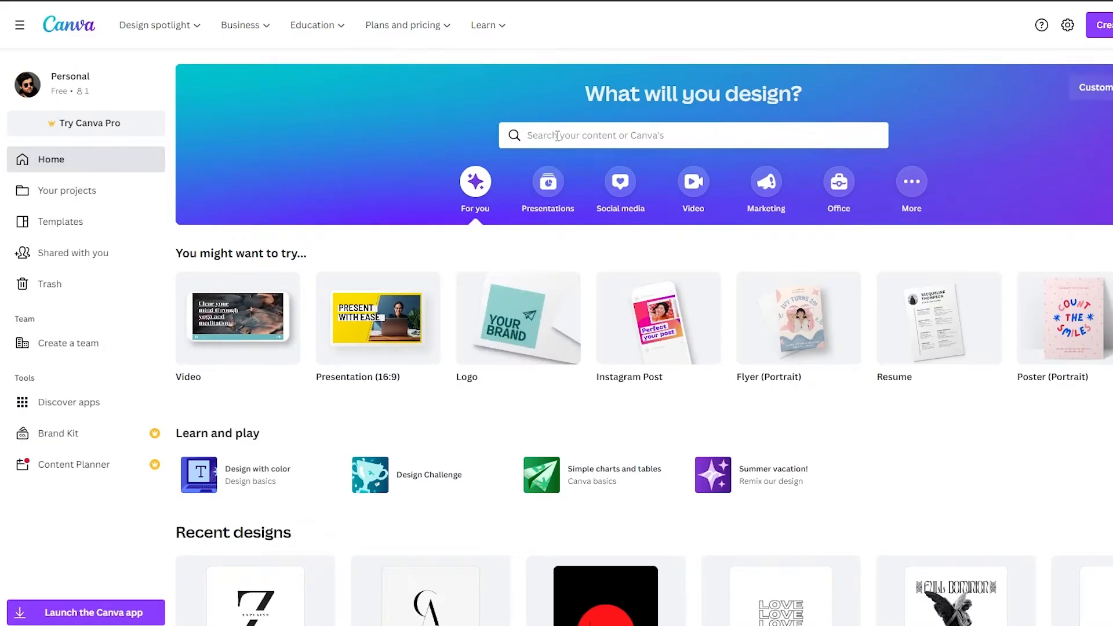
Step: Search the Canva templates for "logo" from the home page and open the matching templates
{"action": "left_click", "coordinate": [558, 135]}
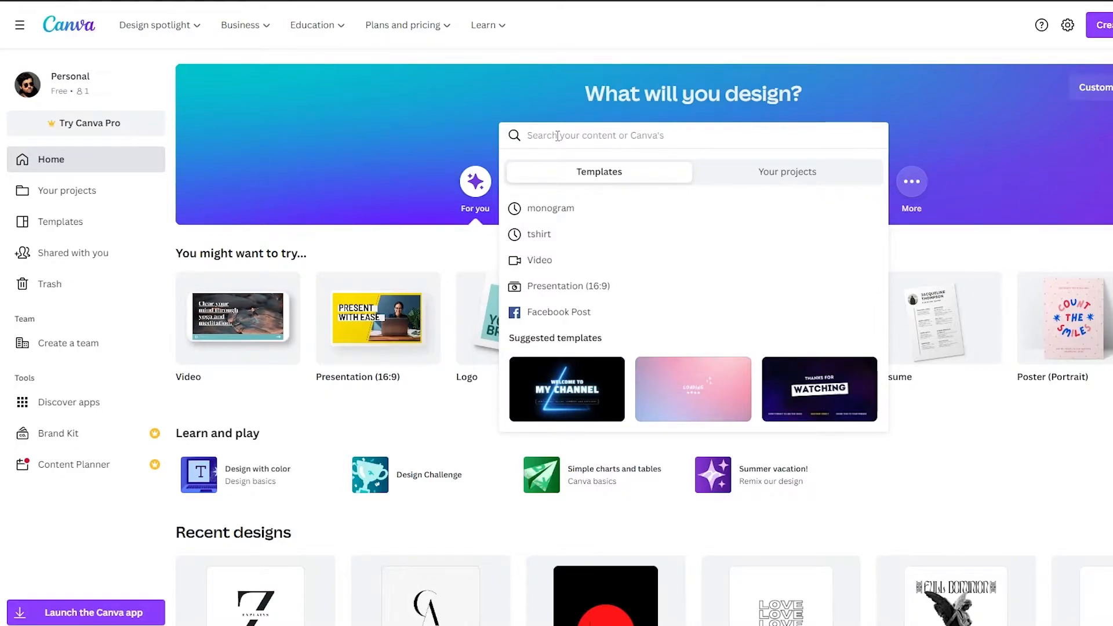
{"action": "type", "text": "lo"}
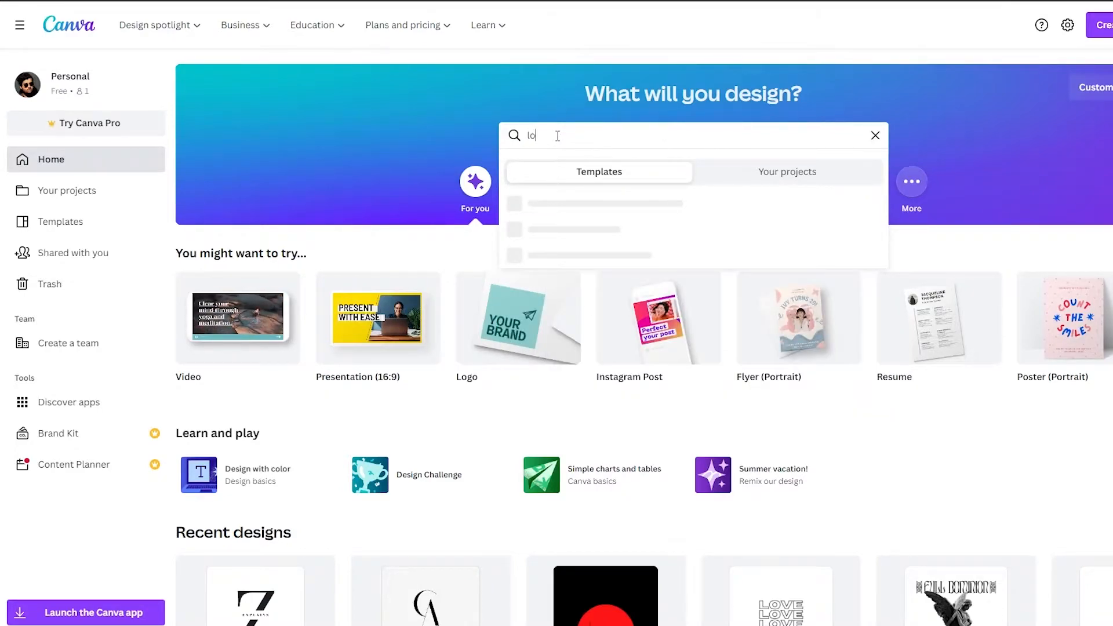
{"action": "type", "text": "go"}
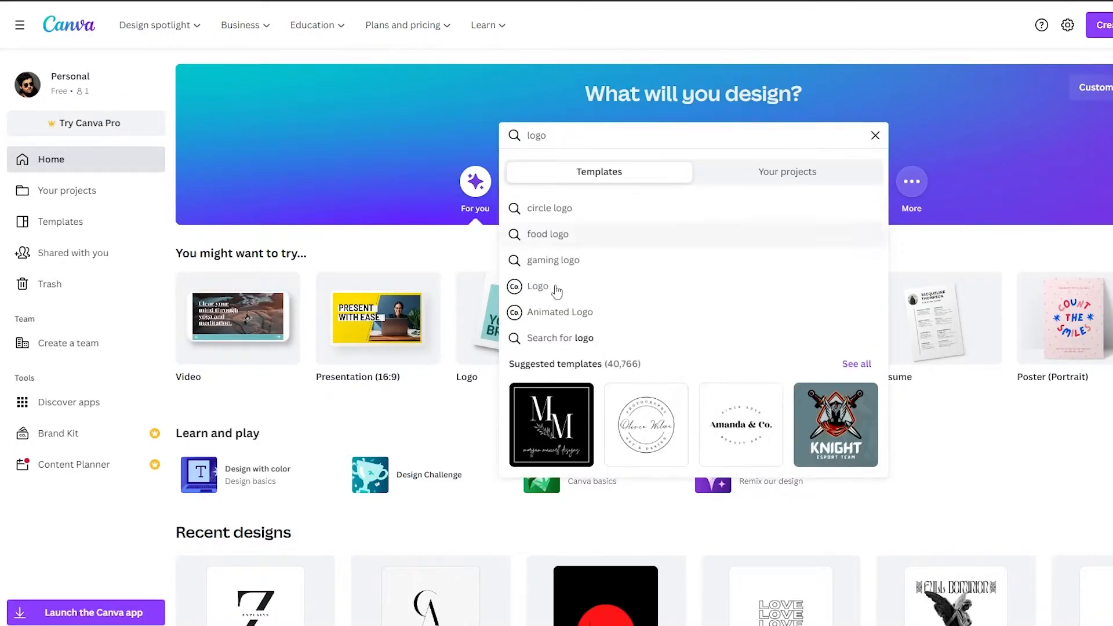
{"action": "left_click", "coordinate": [538, 286]}
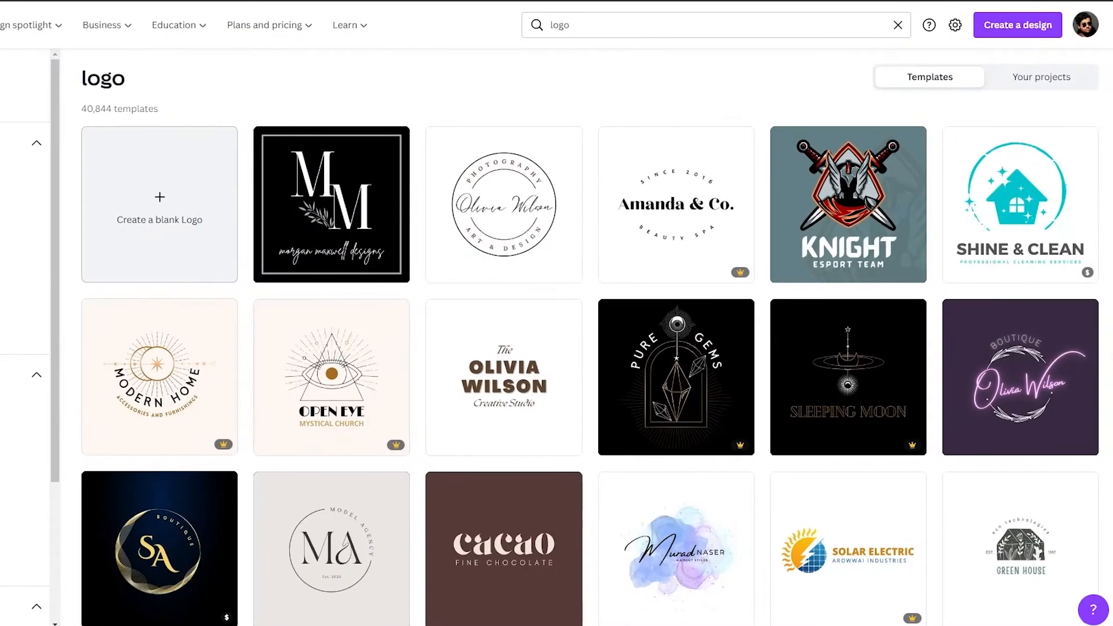
Step: Search for "logo" again from the Canva home page, start a blank Logo design and dismiss its sharing tip
{"action": "left_click", "coordinate": [586, 27]}
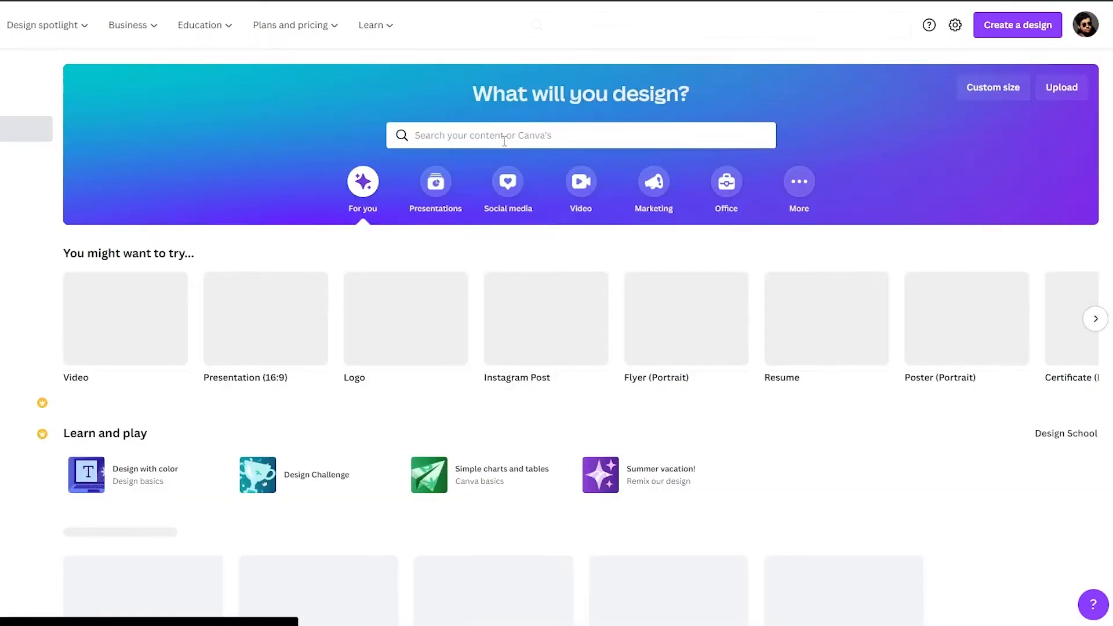
{"action": "left_click", "coordinate": [504, 140]}
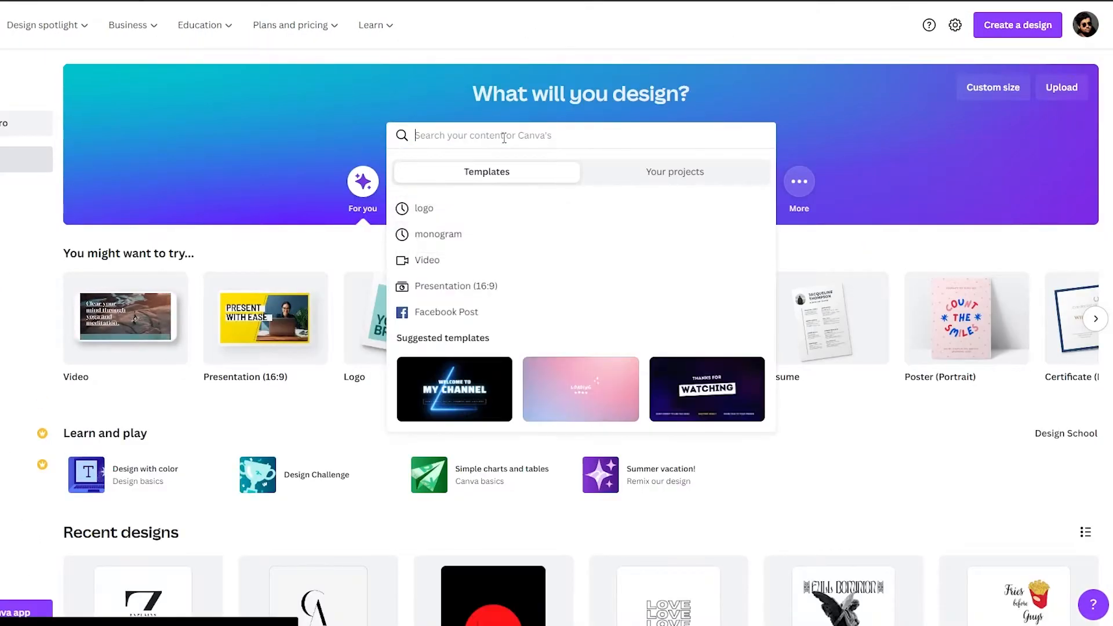
{"action": "type", "text": "logo"}
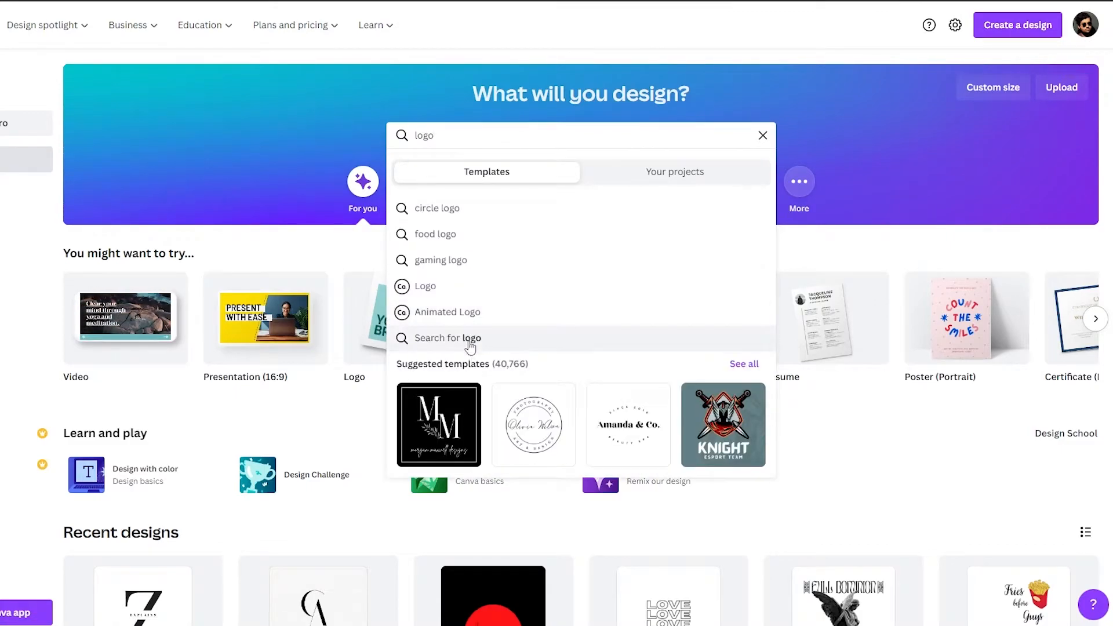
{"action": "left_click", "coordinate": [476, 293]}
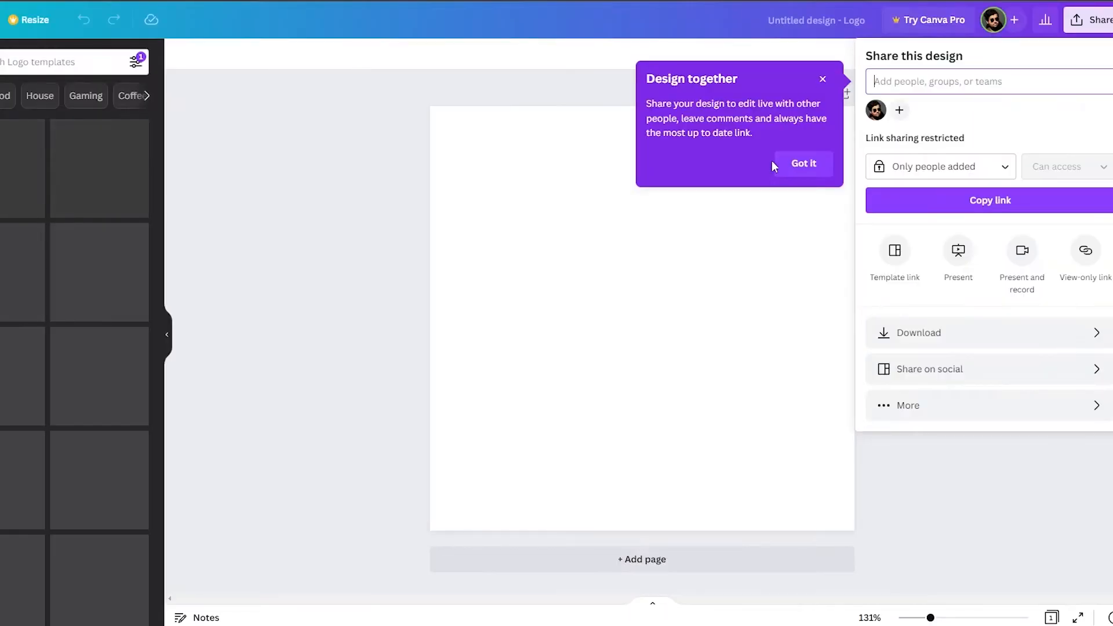
{"action": "left_click", "coordinate": [815, 180]}
{"action": "left_click", "coordinate": [845, 43]}
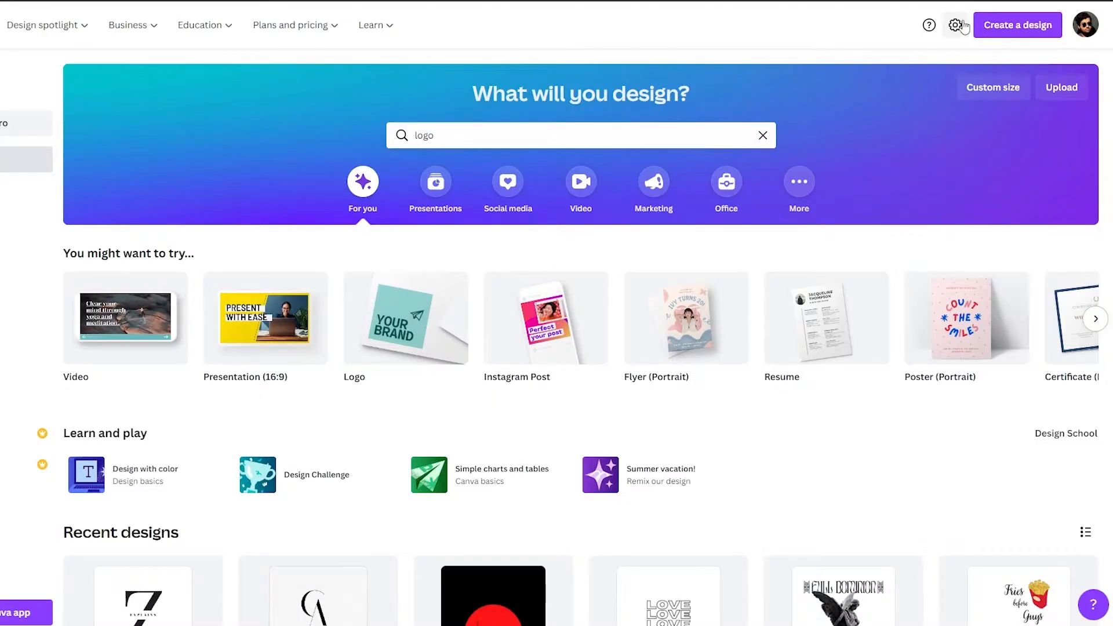
Step: Create a new custom-size design 180 px wide and 60 px high
{"action": "left_click", "coordinate": [1010, 30]}
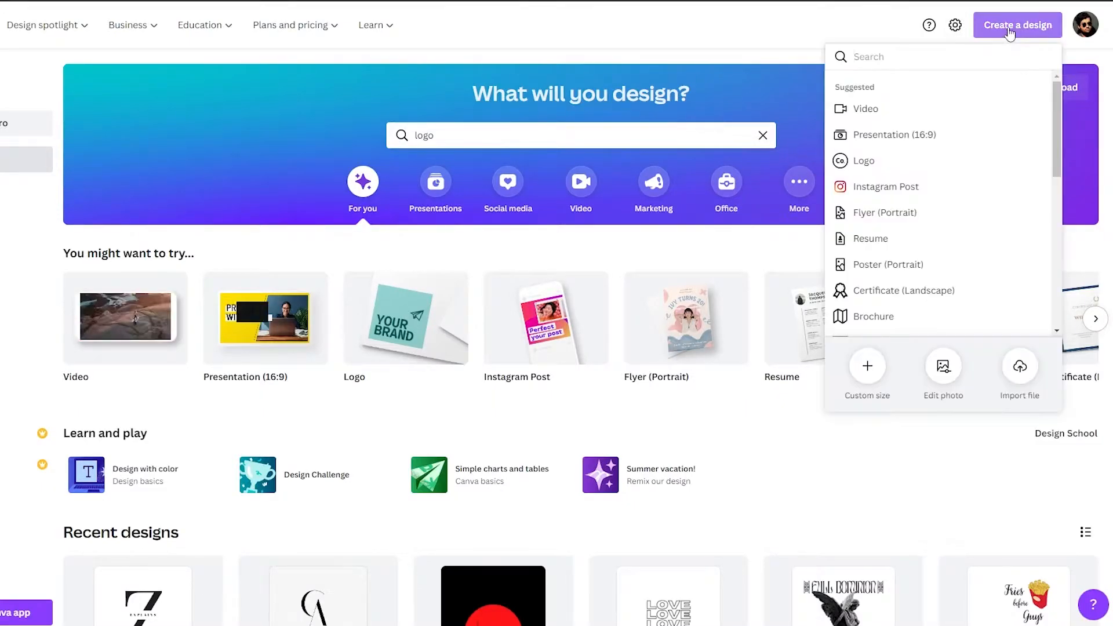
{"action": "left_click", "coordinate": [857, 384]}
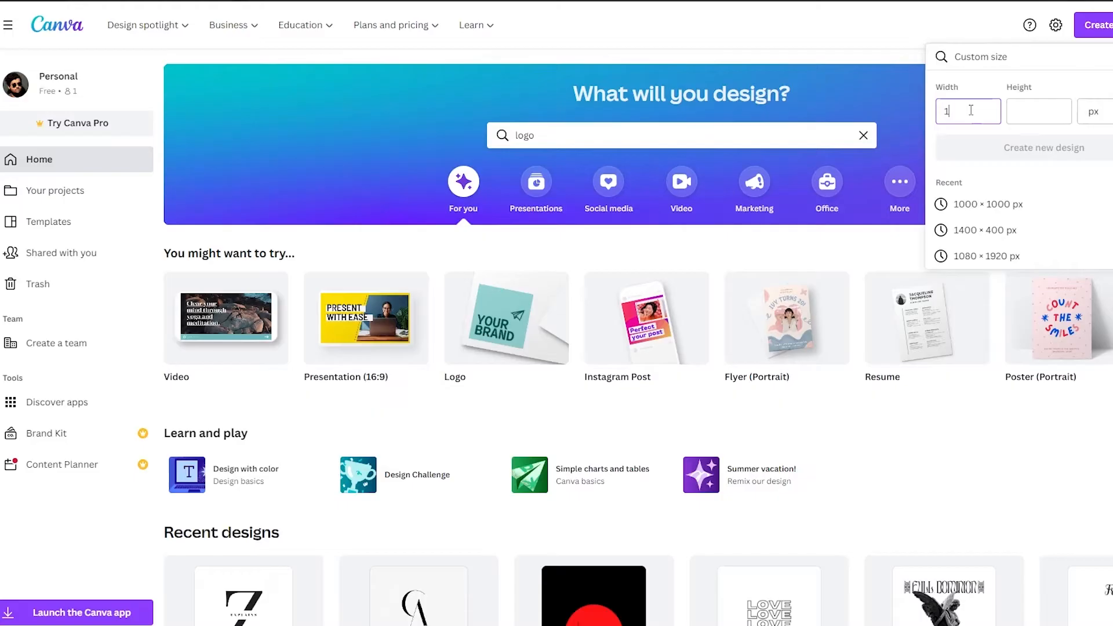
{"action": "type", "text": "180"}
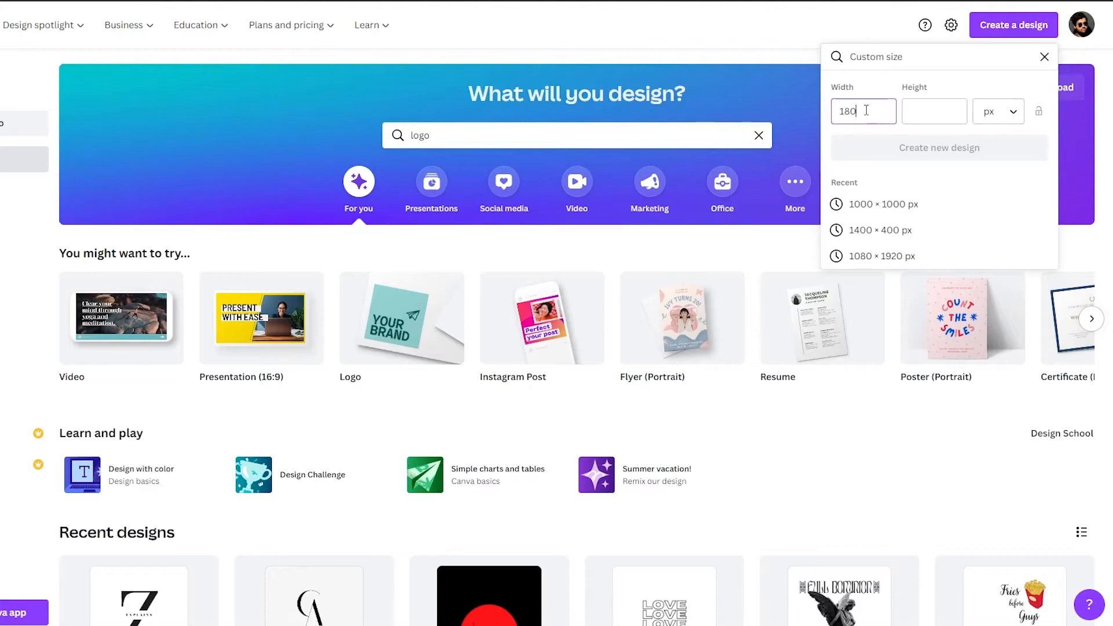
{"action": "left_click", "coordinate": [923, 112]}
{"action": "type", "text": "6"}
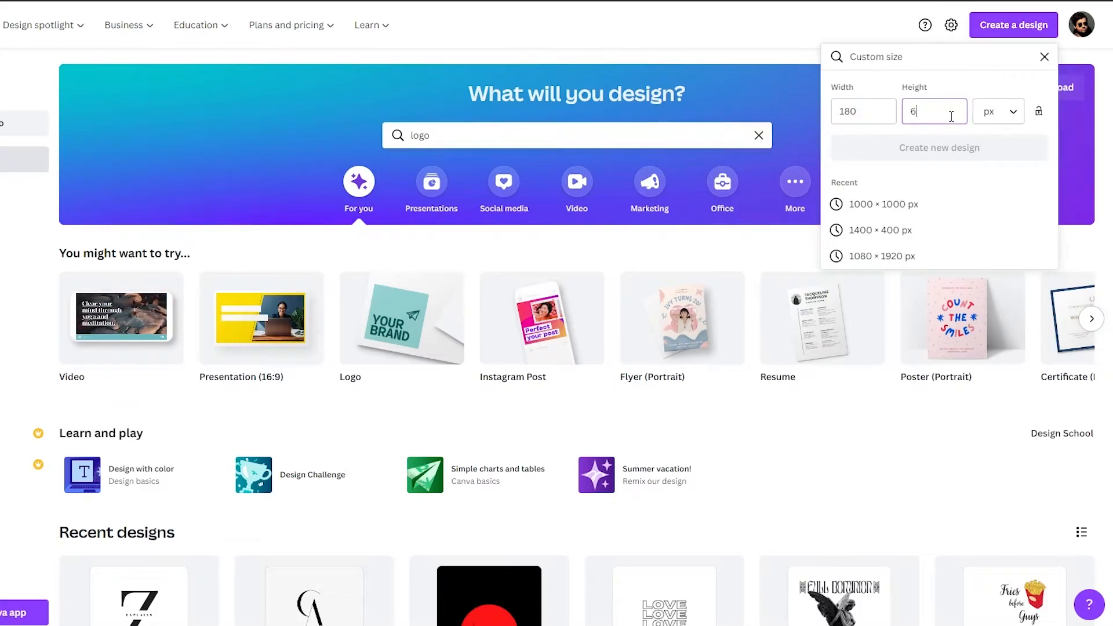
{"action": "type", "text": "0"}
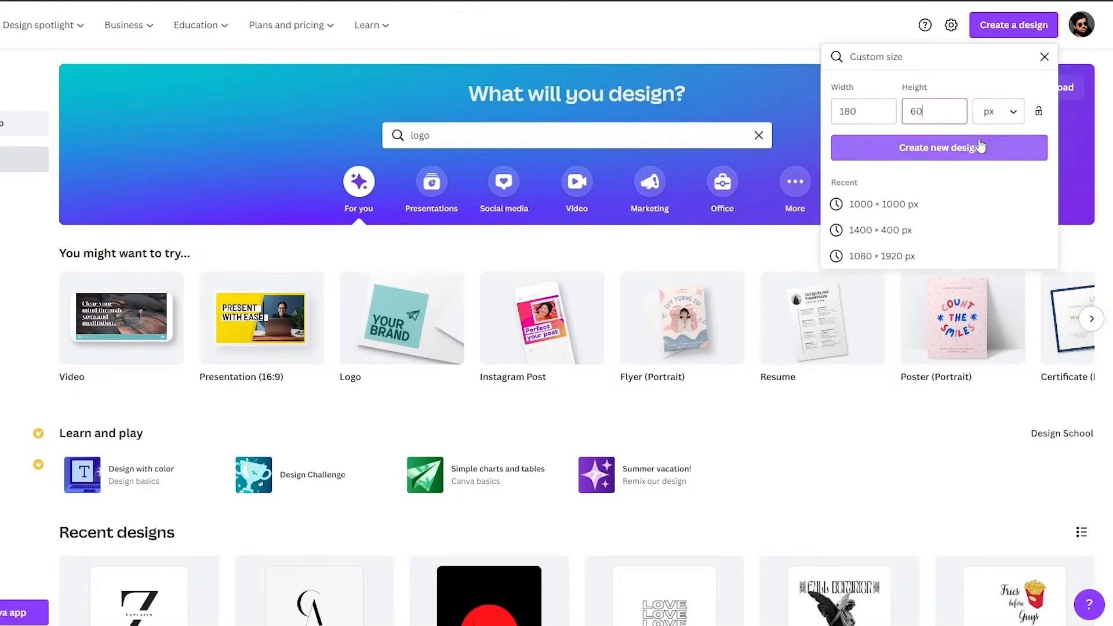
{"action": "left_click", "coordinate": [939, 150]}
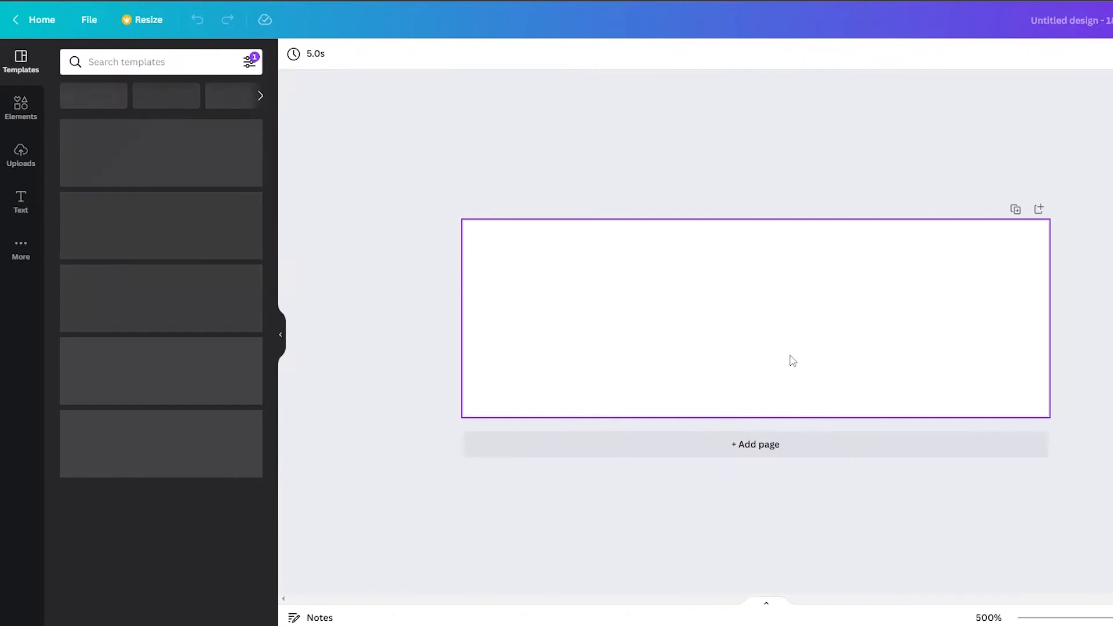
Step: Search the templates for "Logo" within the 180 × 60 px design
{"action": "left_click", "coordinate": [133, 61]}
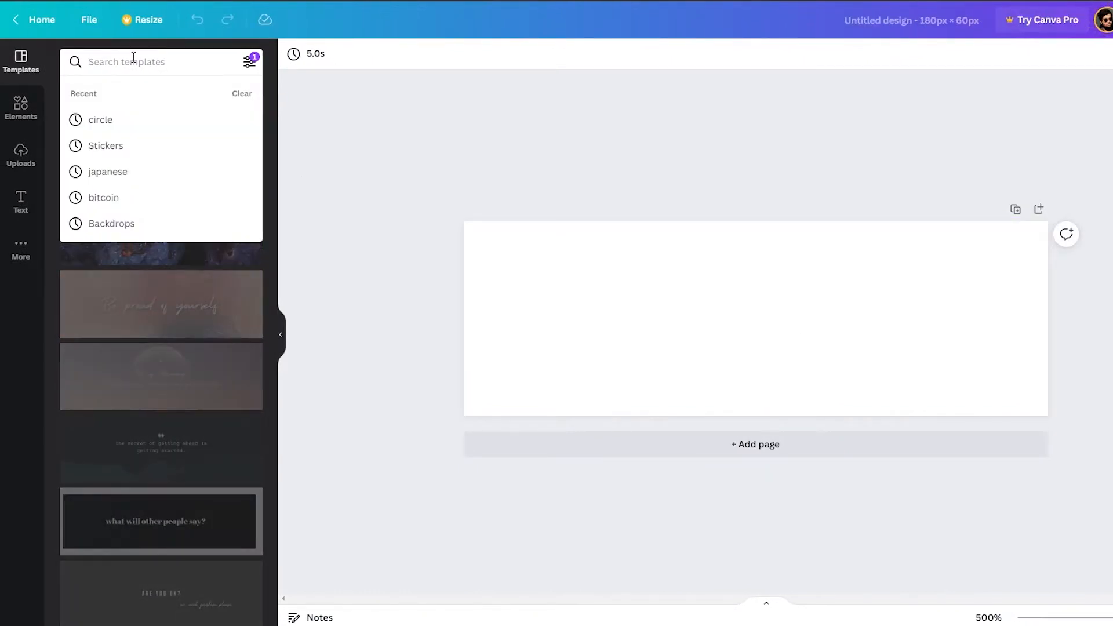
{"action": "type", "text": "Logo"}
{"action": "key", "text": "Return"}
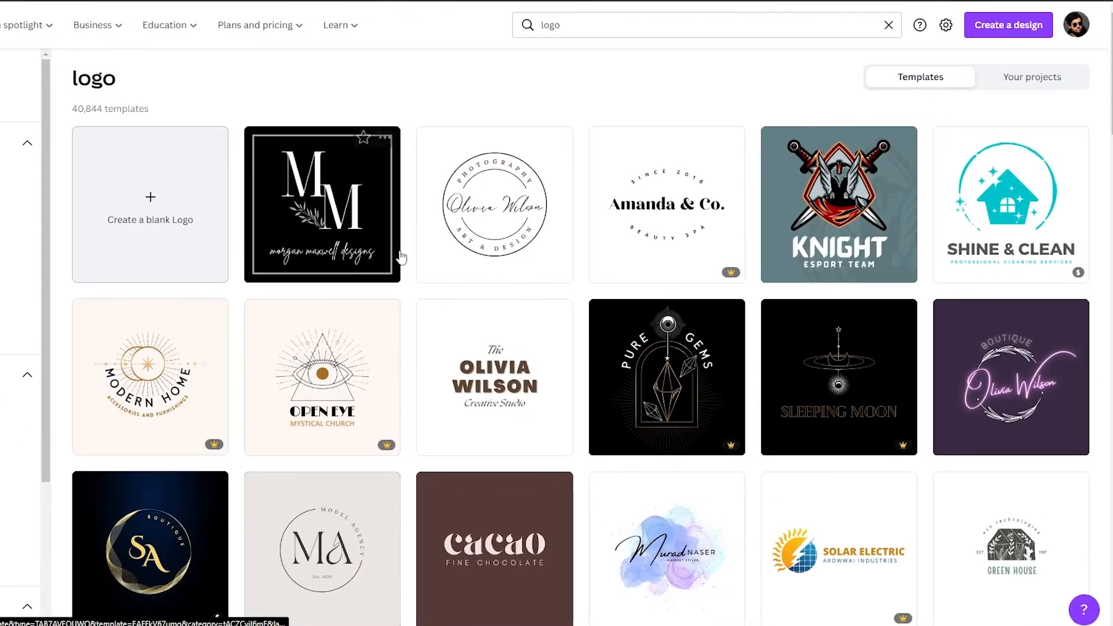
Step: Return to the logo template results, filter them by the Free price and look through the designs
{"action": "scroll", "coordinate": [401, 257], "scroll_direction": "down", "scroll_amount": 2}
{"action": "scroll", "coordinate": [696, 246], "scroll_direction": "up", "scroll_amount": 2}
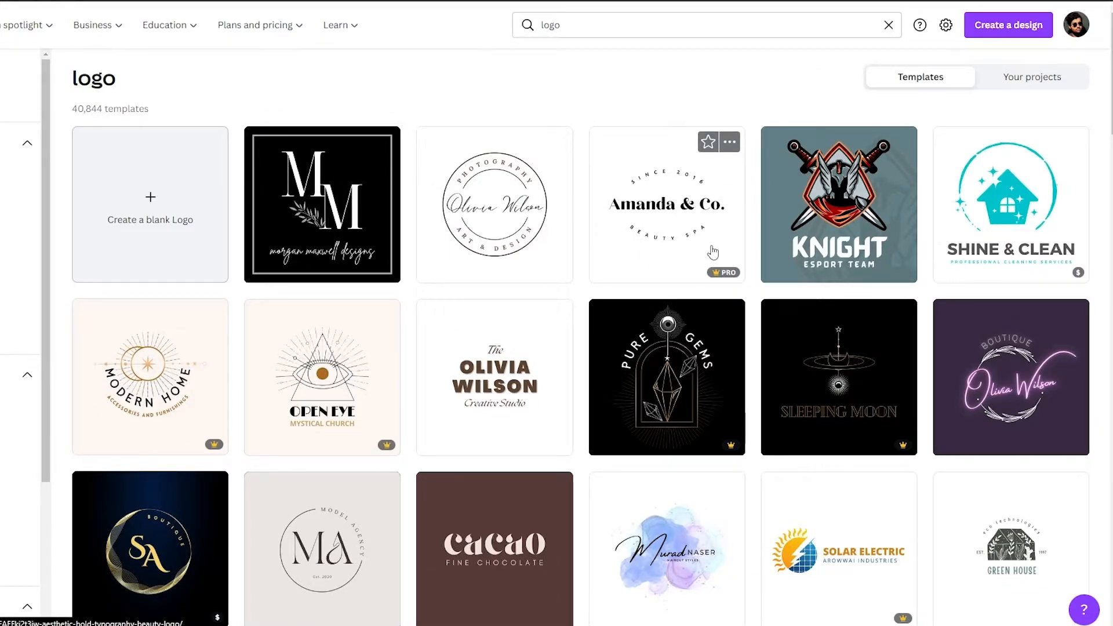
{"action": "scroll", "coordinate": [687, 365], "scroll_direction": "down", "scroll_amount": 2}
{"action": "scroll", "coordinate": [325, 377], "scroll_direction": "up", "scroll_amount": 2}
{"action": "scroll", "coordinate": [43, 405], "scroll_direction": "down", "scroll_amount": 3}
{"action": "scroll", "coordinate": [27, 477], "scroll_direction": "down", "scroll_amount": 2}
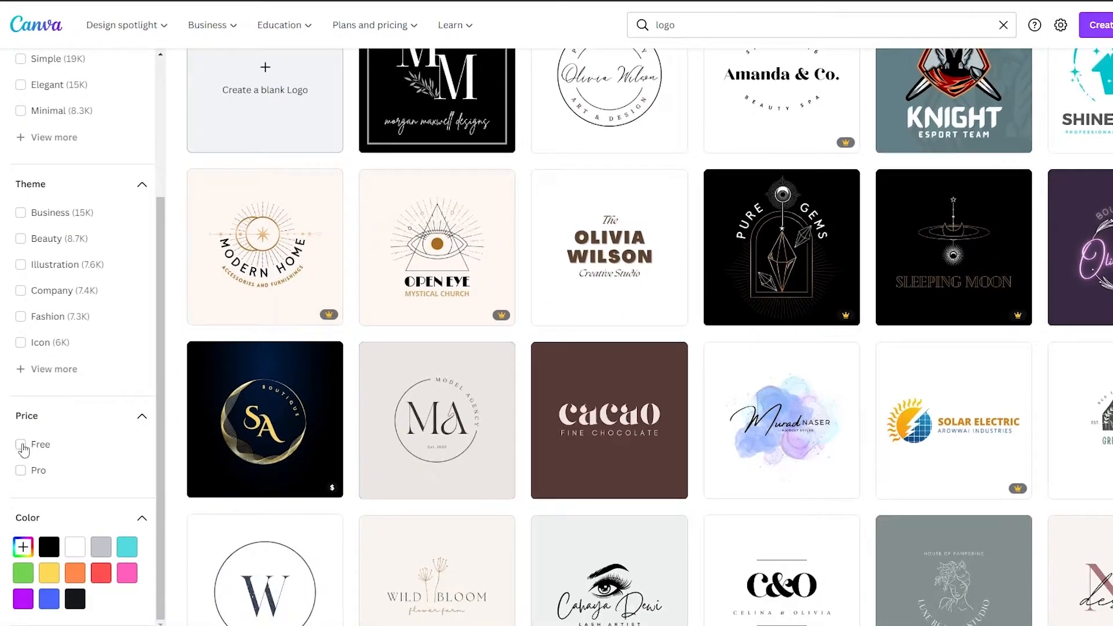
{"action": "left_click", "coordinate": [21, 445]}
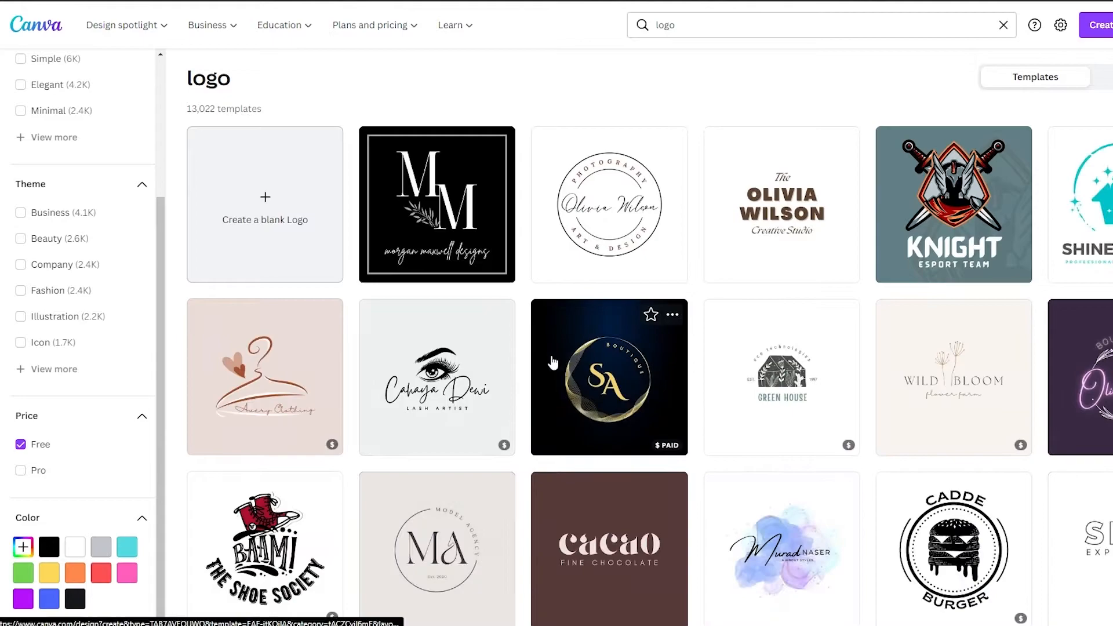
{"action": "scroll", "coordinate": [670, 405], "scroll_direction": "down", "scroll_amount": 3}
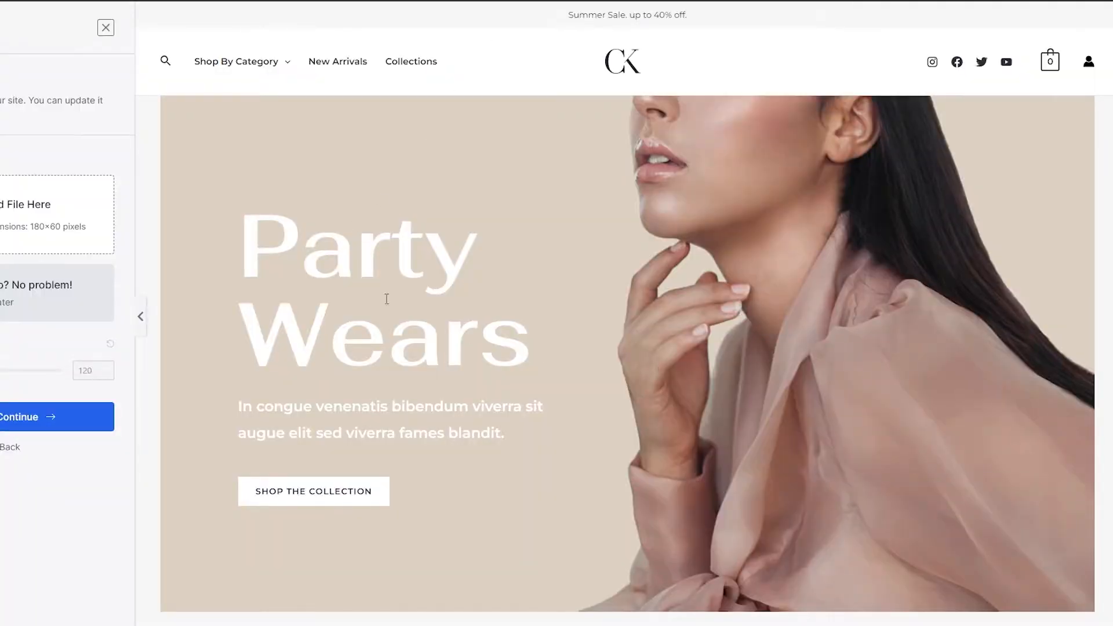
Step: Switch to the starter template setup and examine the clothing store preview from the Party Wears banner to the New Arrivals section
{"action": "scroll", "coordinate": [719, 255], "scroll_direction": "down", "scroll_amount": 12}
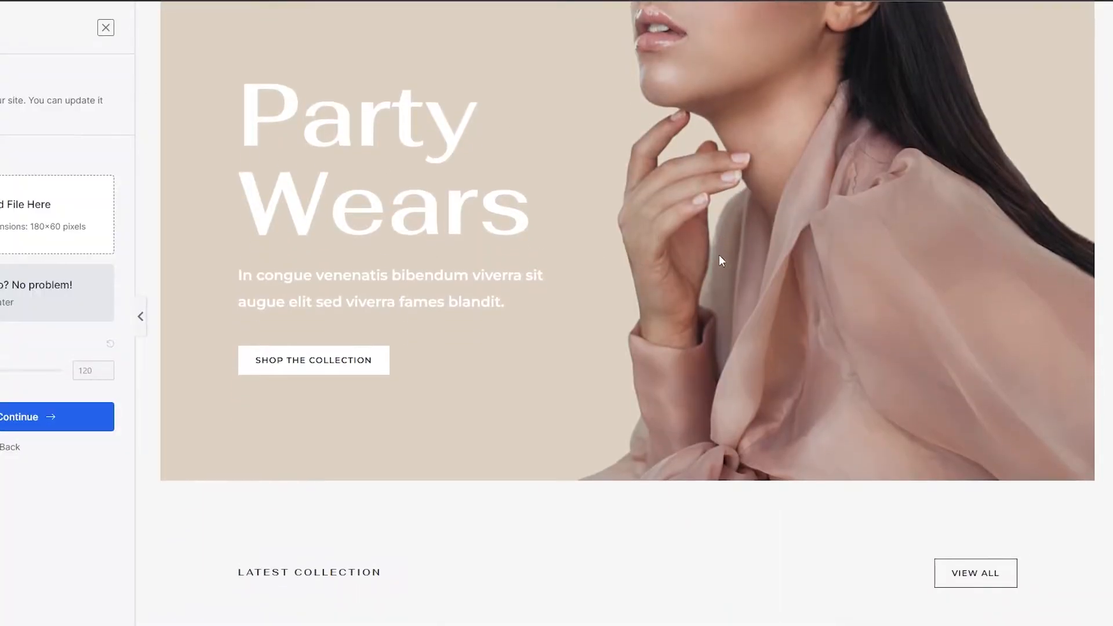
{"action": "scroll", "coordinate": [620, 316], "scroll_direction": "down", "scroll_amount": 1}
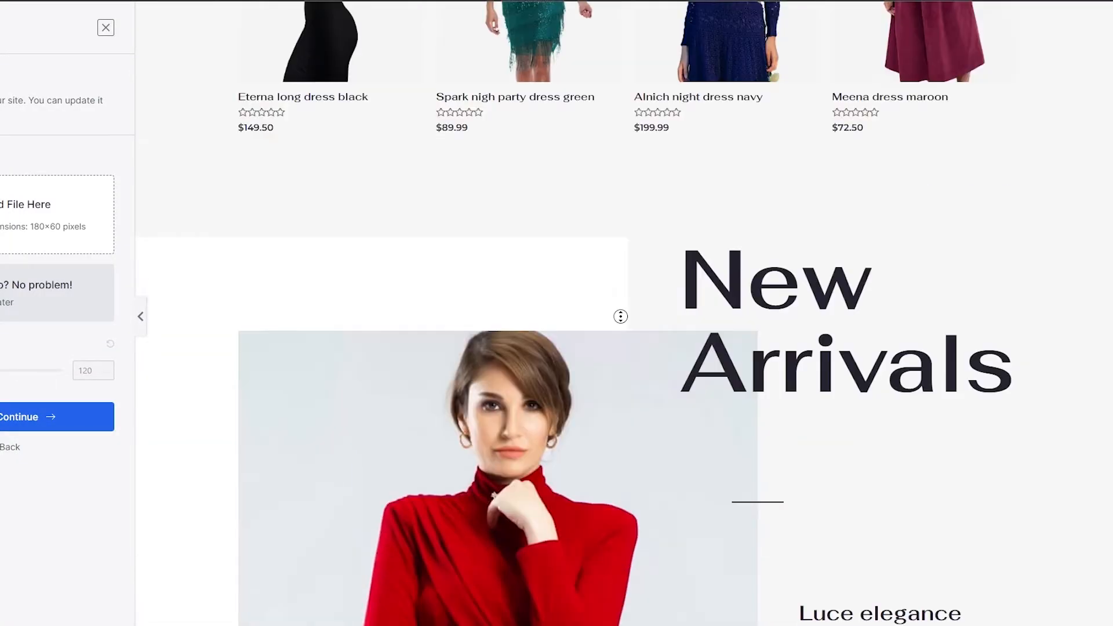
{"action": "scroll", "coordinate": [621, 316], "scroll_direction": "up", "scroll_amount": 1}
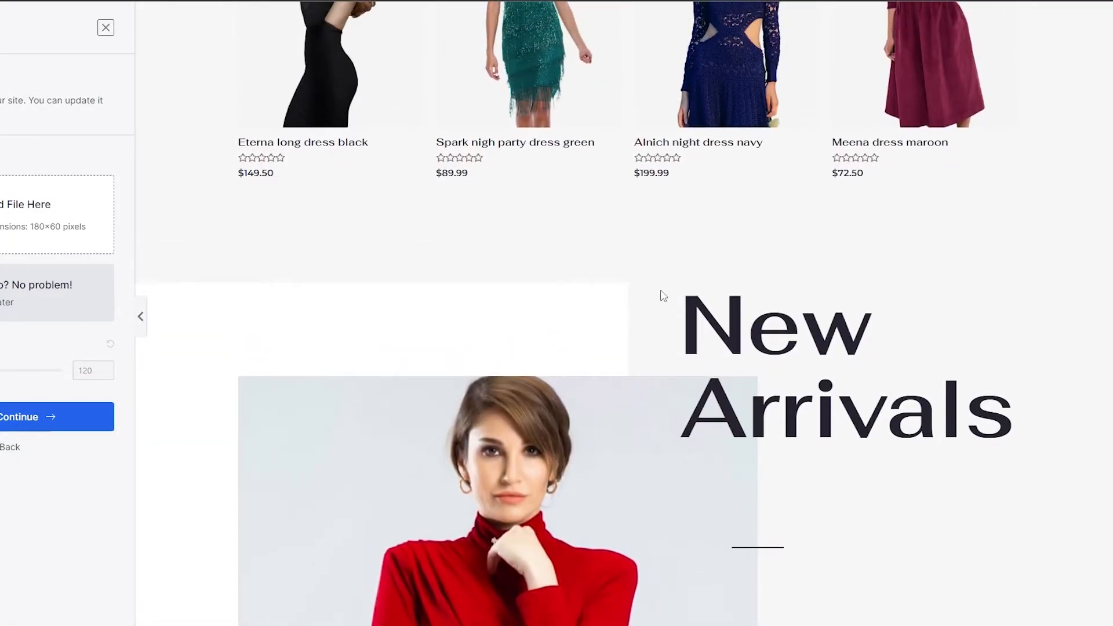
{"action": "scroll", "coordinate": [599, 274], "scroll_direction": "up", "scroll_amount": 12}
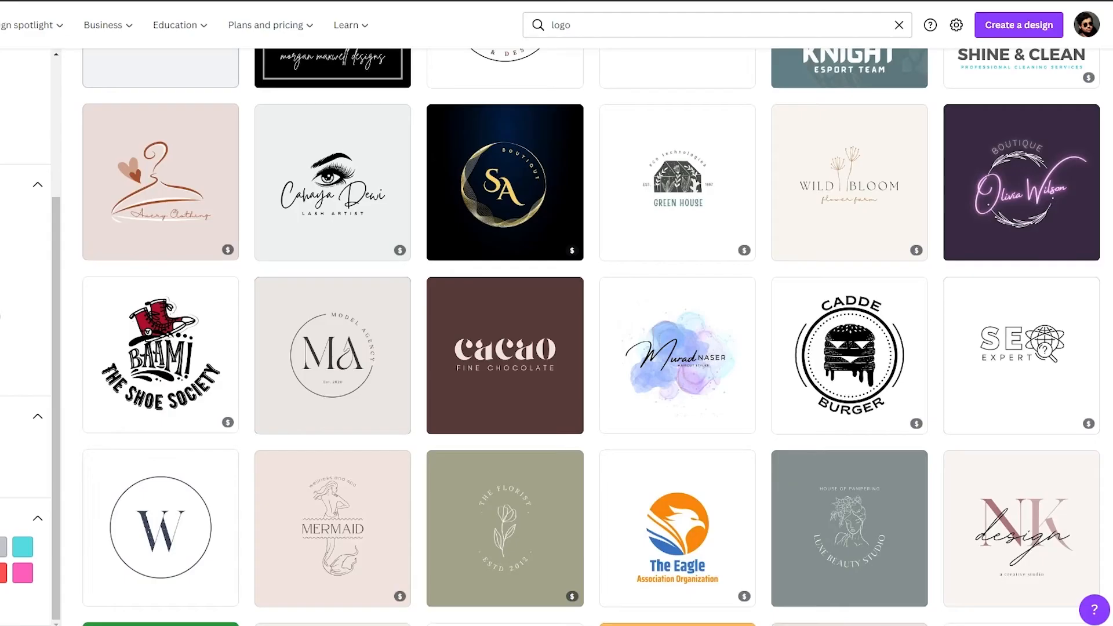
Step: Open the free letter W circle monogram logo template from the Canva results and select its artwork
{"action": "scroll", "coordinate": [512, 267], "scroll_direction": "down", "scroll_amount": 5}
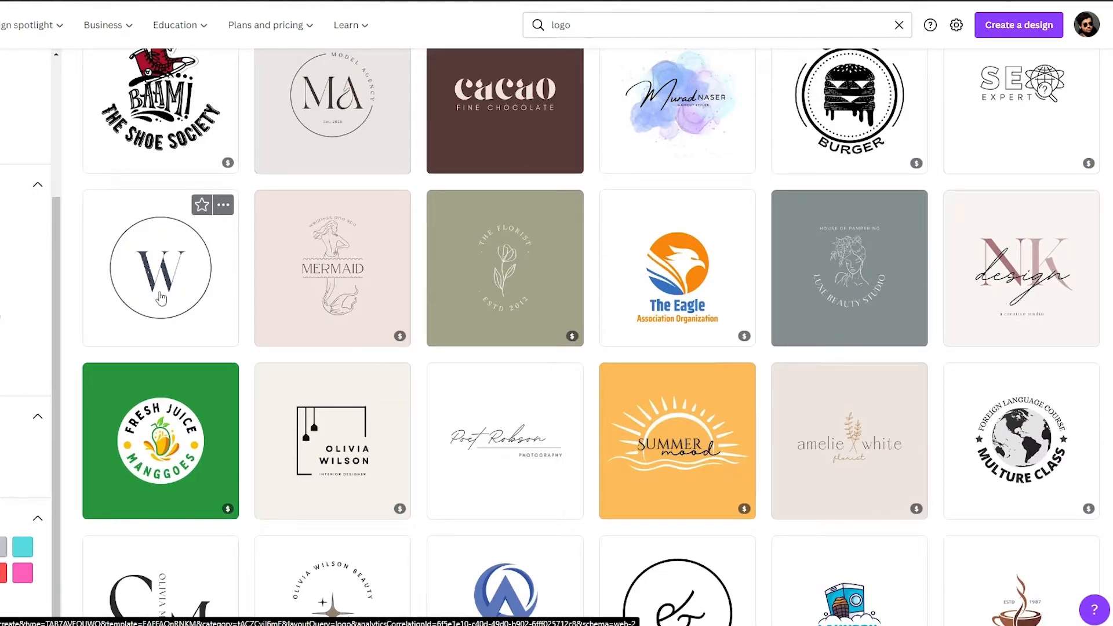
{"action": "scroll", "coordinate": [168, 319], "scroll_direction": "up", "scroll_amount": 2}
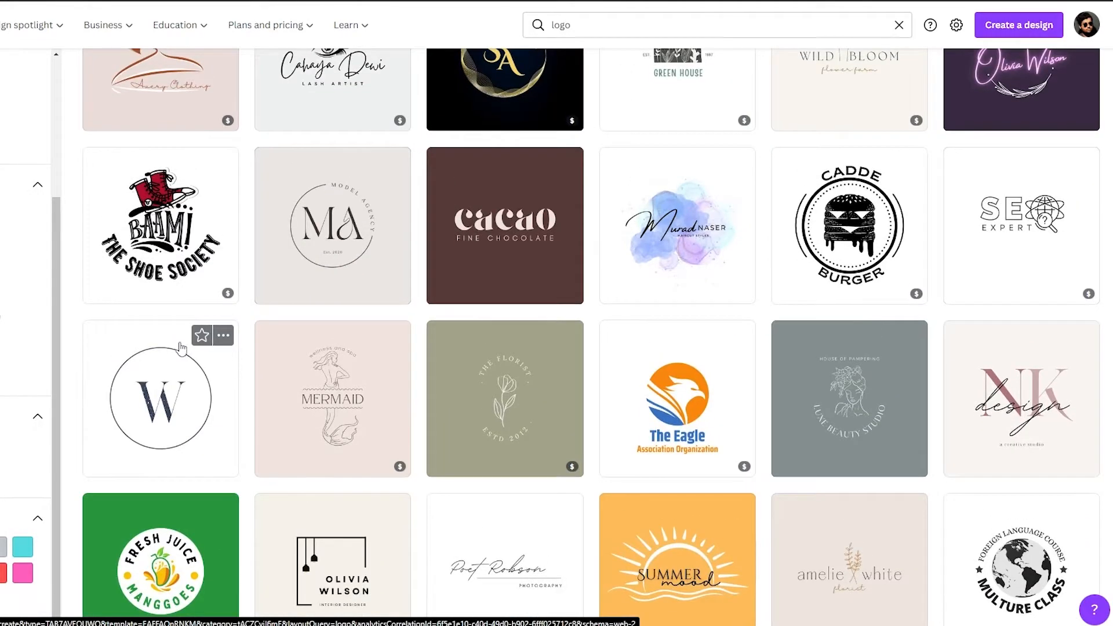
{"action": "left_click", "coordinate": [181, 387]}
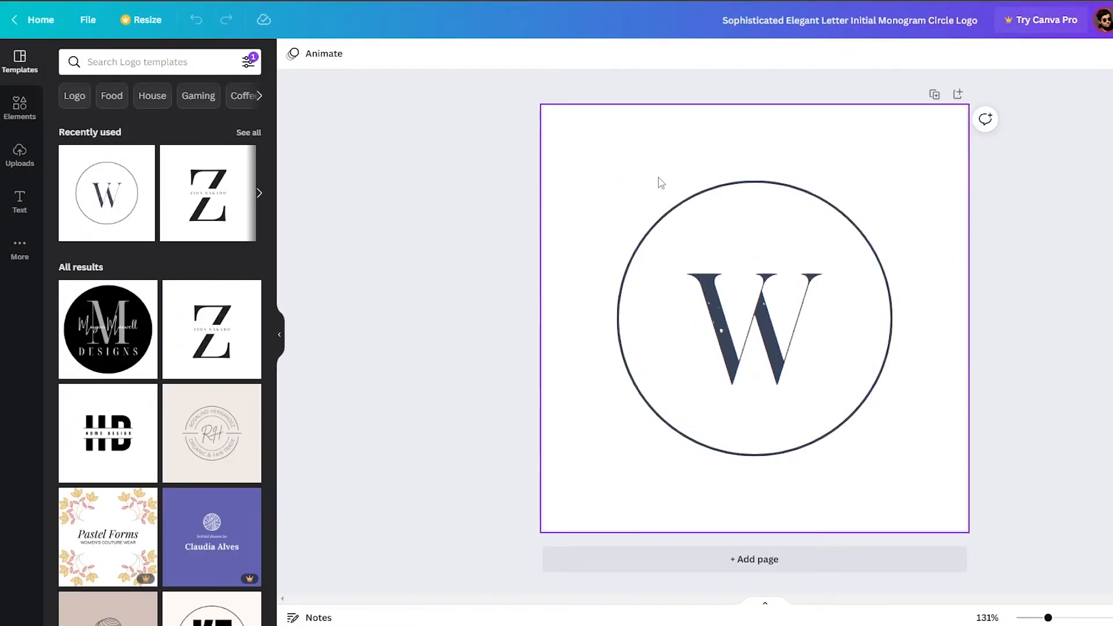
{"action": "left_click", "coordinate": [745, 290]}
{"action": "left_click_drag", "start_coordinate": [877, 486], "coordinate": [699, 266]}
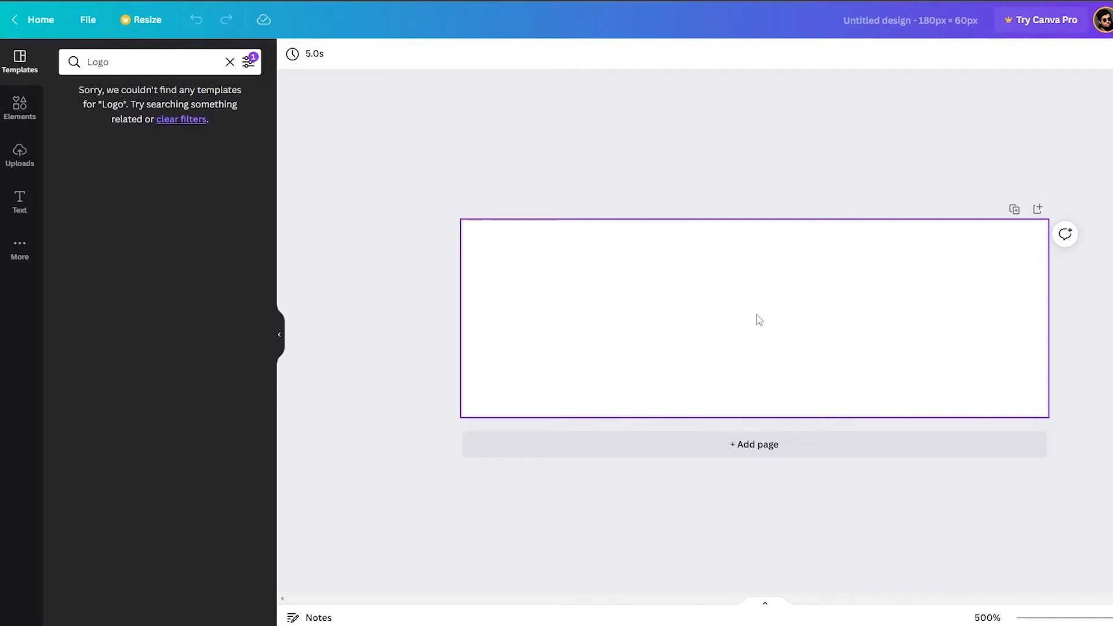
Step: Return to the blank 180 × 60 px design and look through the available elements, including the Circle category
{"action": "left_click", "coordinate": [813, 336]}
{"action": "left_click", "coordinate": [10, 111]}
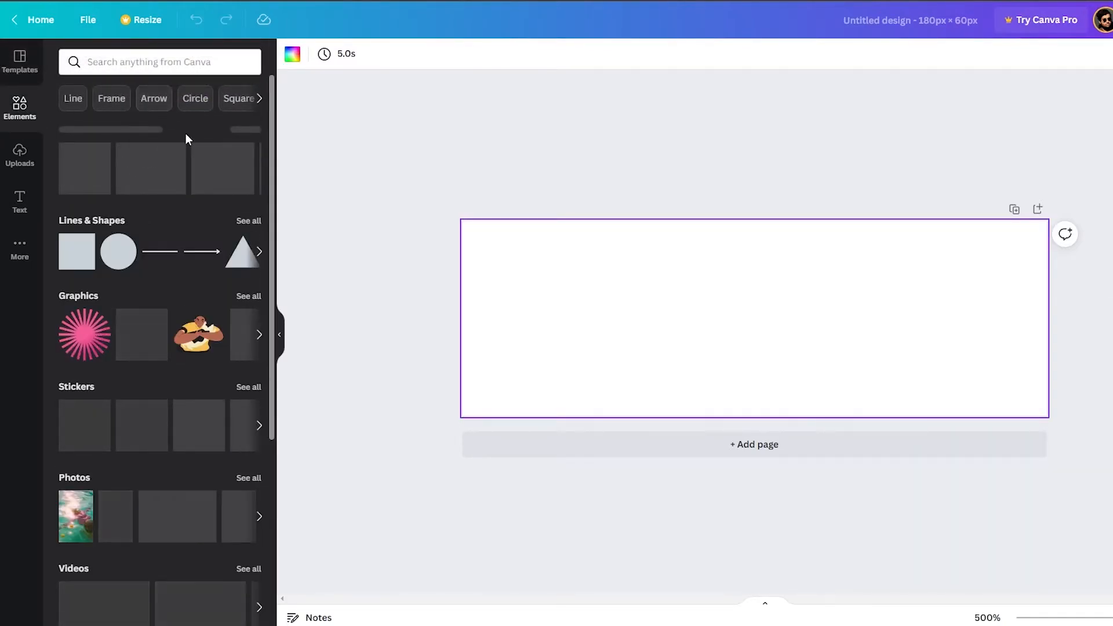
{"action": "scroll", "coordinate": [154, 185], "scroll_direction": "down", "scroll_amount": 5}
{"action": "scroll", "coordinate": [224, 219], "scroll_direction": "up", "scroll_amount": 3}
{"action": "scroll", "coordinate": [224, 220], "scroll_direction": "up", "scroll_amount": 2}
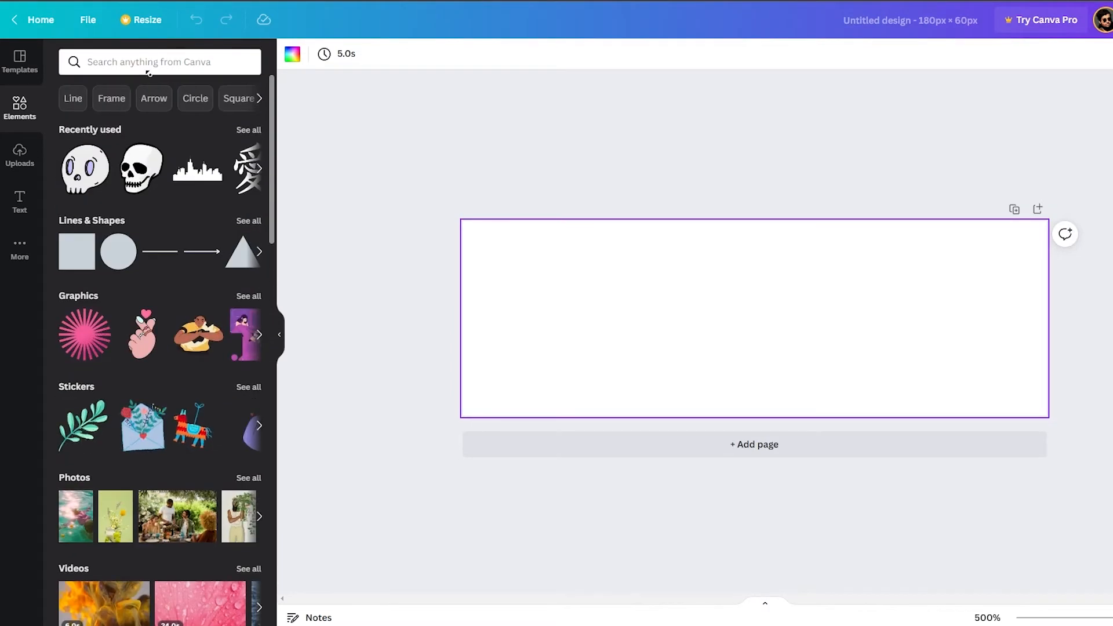
{"action": "left_click", "coordinate": [191, 99]}
{"action": "left_click", "coordinate": [189, 203]}
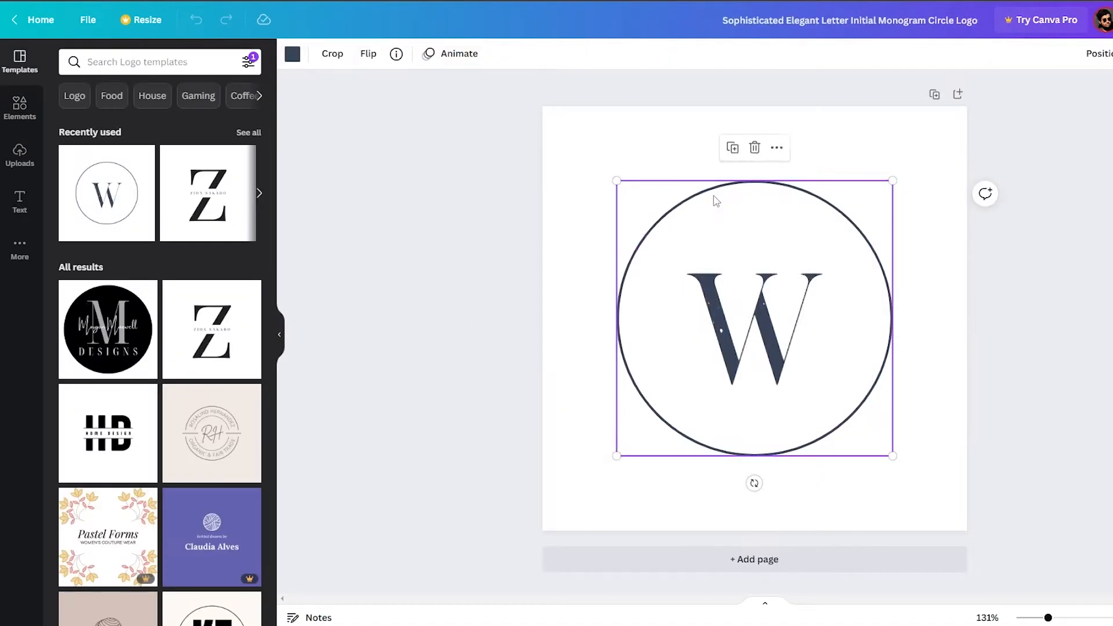
Step: Recolour the circle outline dark grey and enlarge it, centred, to nearly fill the height of the canvas
{"action": "left_click", "coordinate": [293, 54]}
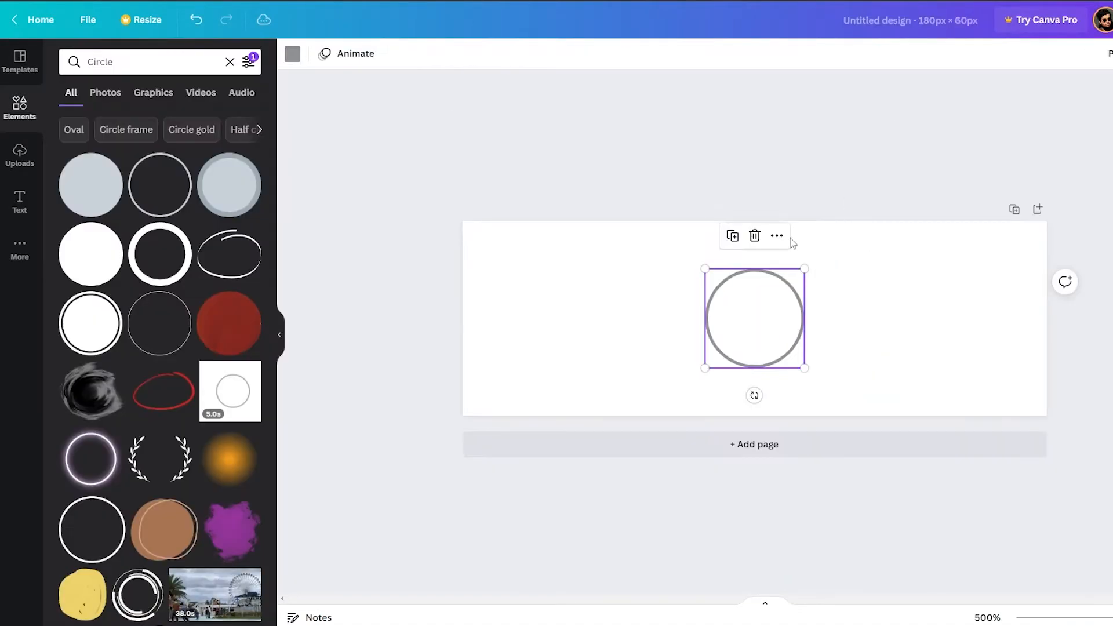
{"action": "left_click", "coordinate": [292, 55]}
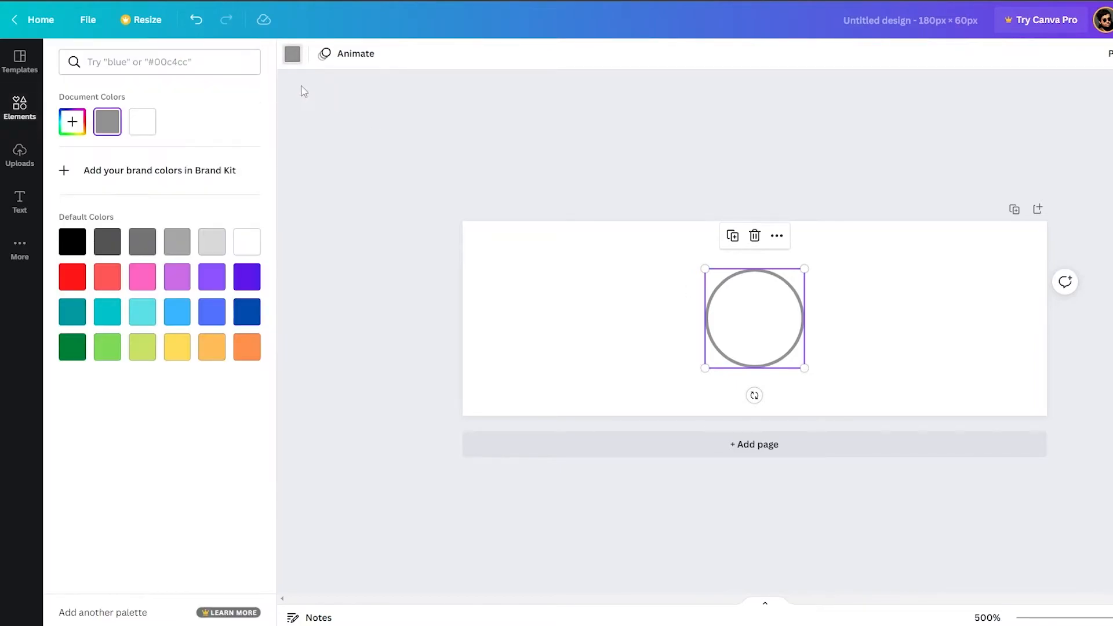
{"action": "left_click", "coordinate": [108, 250]}
{"action": "left_click", "coordinate": [777, 325]}
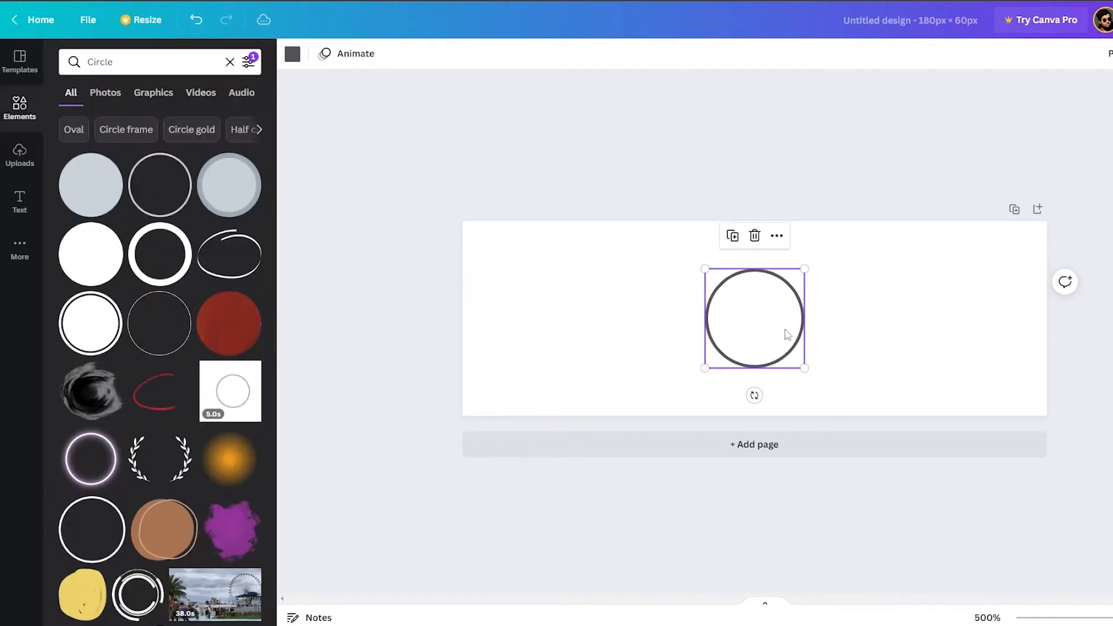
{"action": "left_click_drag", "start_coordinate": [804, 368], "coordinate": [791, 329]}
{"action": "left_click", "coordinate": [981, 340]}
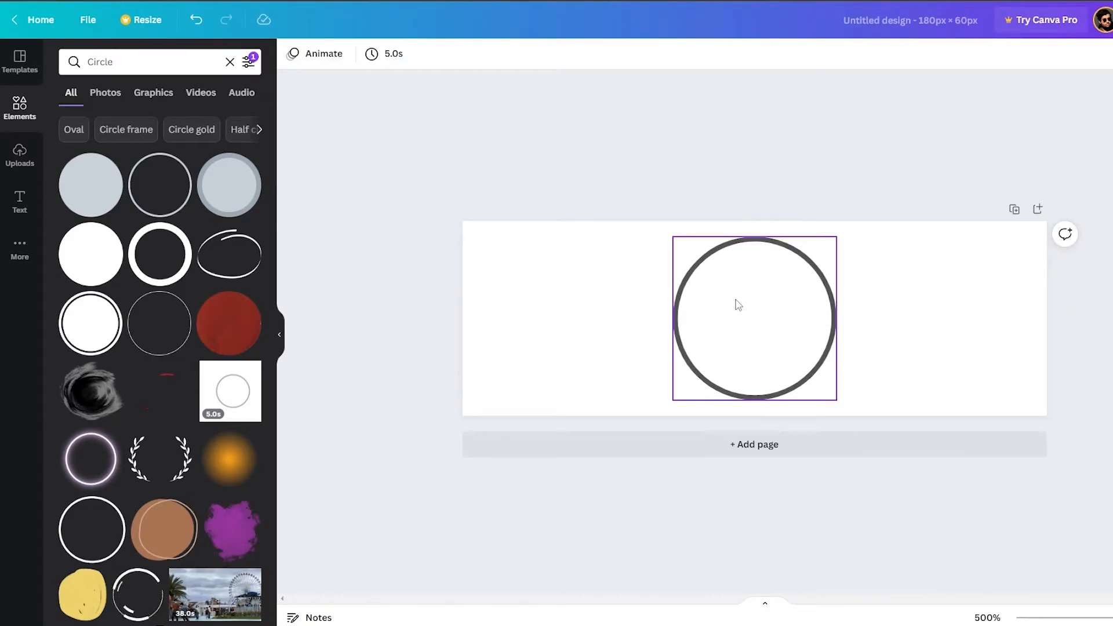
Step: Add a text box to the design and move it up into the middle of the circle
{"action": "left_click", "coordinate": [758, 307]}
{"action": "key", "text": "t"}
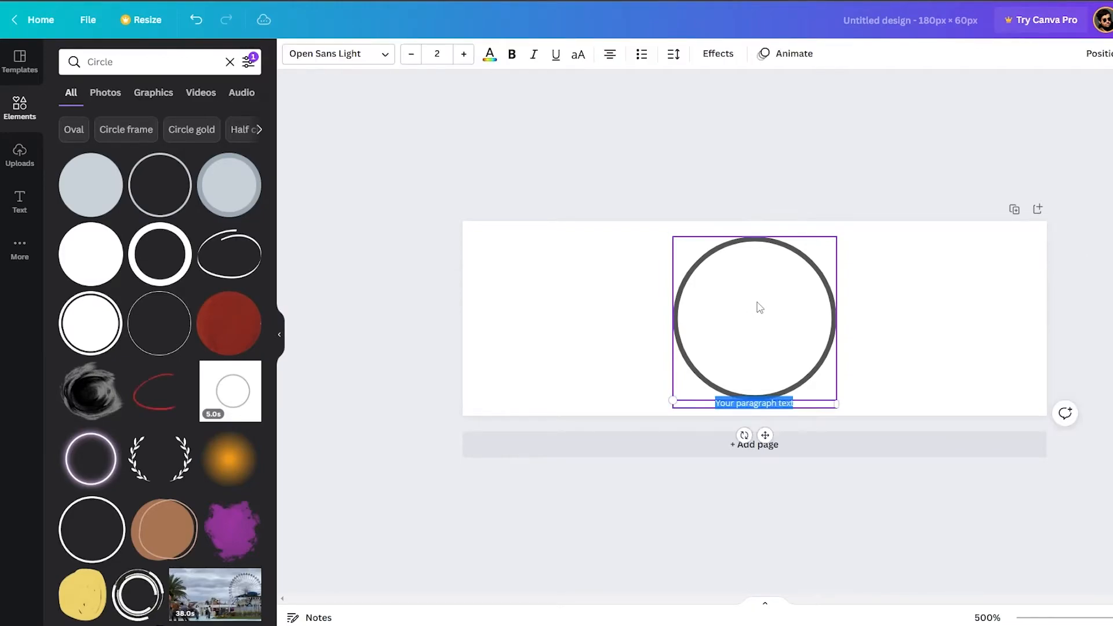
{"action": "left_click", "coordinate": [756, 407]}
{"action": "left_click", "coordinate": [905, 475]}
{"action": "left_click_drag", "start_coordinate": [830, 406], "coordinate": [801, 312]}
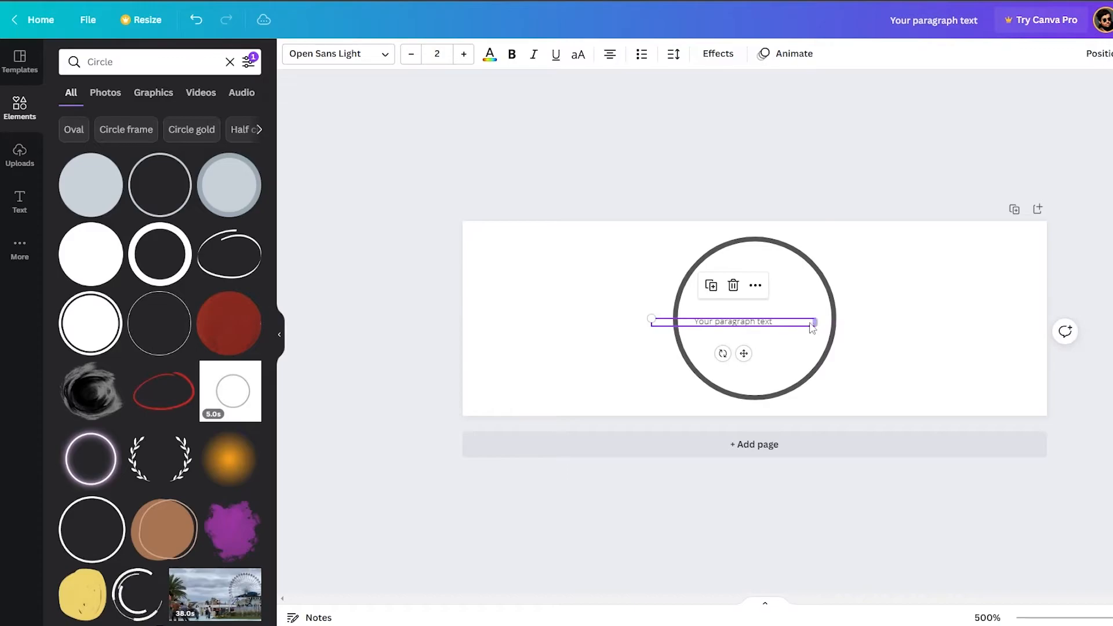
Step: Replace the placeholder text with "W", narrow its text box and centre it inside the circle
{"action": "double_click", "coordinate": [749, 325]}
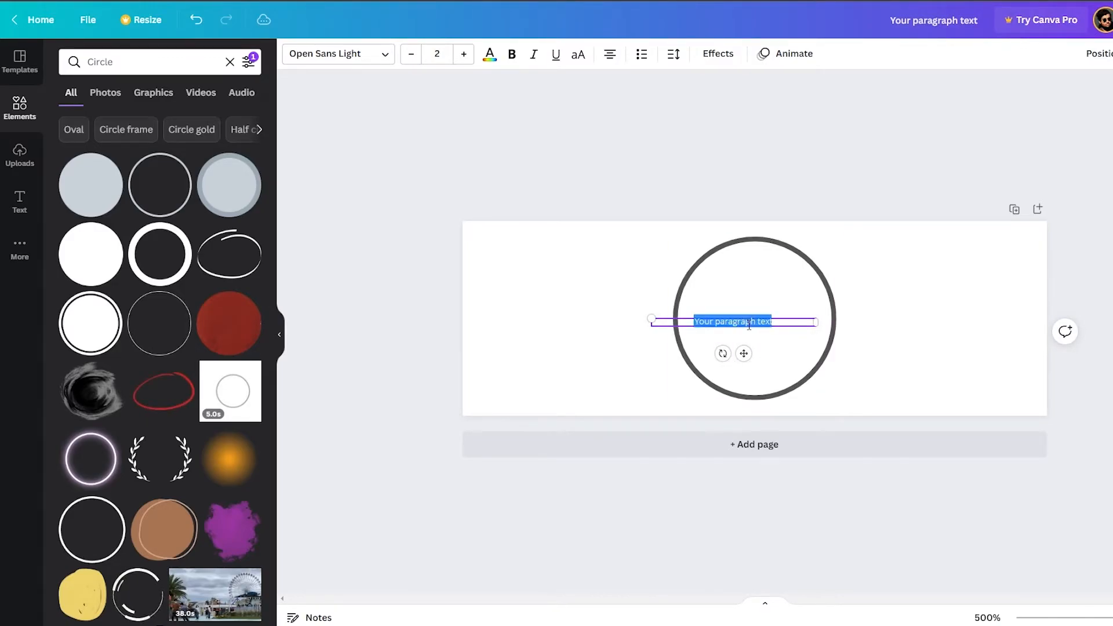
{"action": "type", "text": "W"}
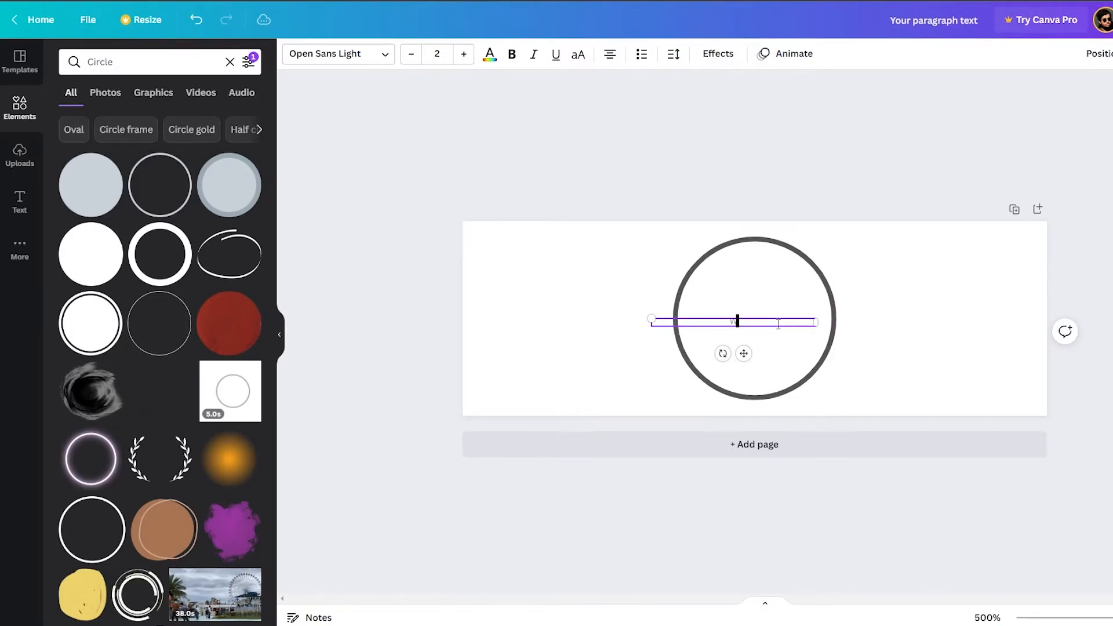
{"action": "left_click_drag", "start_coordinate": [648, 321], "coordinate": [733, 319]}
{"action": "left_click", "coordinate": [1073, 341]}
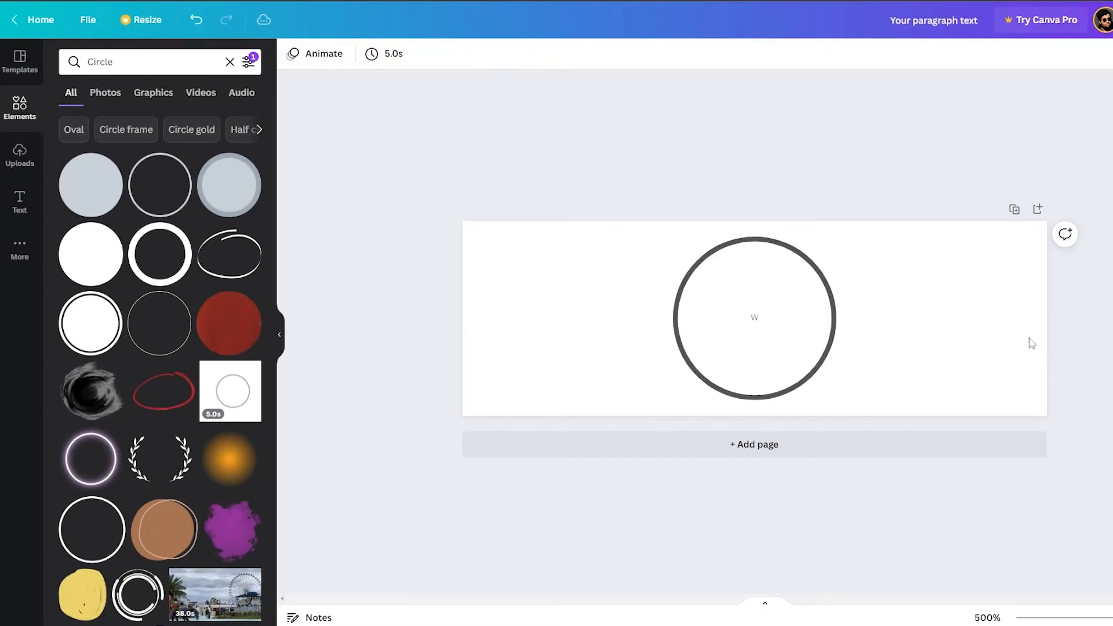
Step: Increase the W's font size to 13 and re-centre the letter inside the circle
{"action": "left_click", "coordinate": [768, 321]}
{"action": "left_click", "coordinate": [463, 54]}
{"action": "left_click", "coordinate": [464, 54]}
{"action": "left_click", "coordinate": [464, 54]}
{"action": "left_click", "coordinate": [463, 54]}
{"action": "left_click", "coordinate": [463, 54]}
{"action": "left_click", "coordinate": [463, 54]}
{"action": "left_click", "coordinate": [884, 474]}
{"action": "left_click_drag", "start_coordinate": [775, 365], "coordinate": [773, 339]}
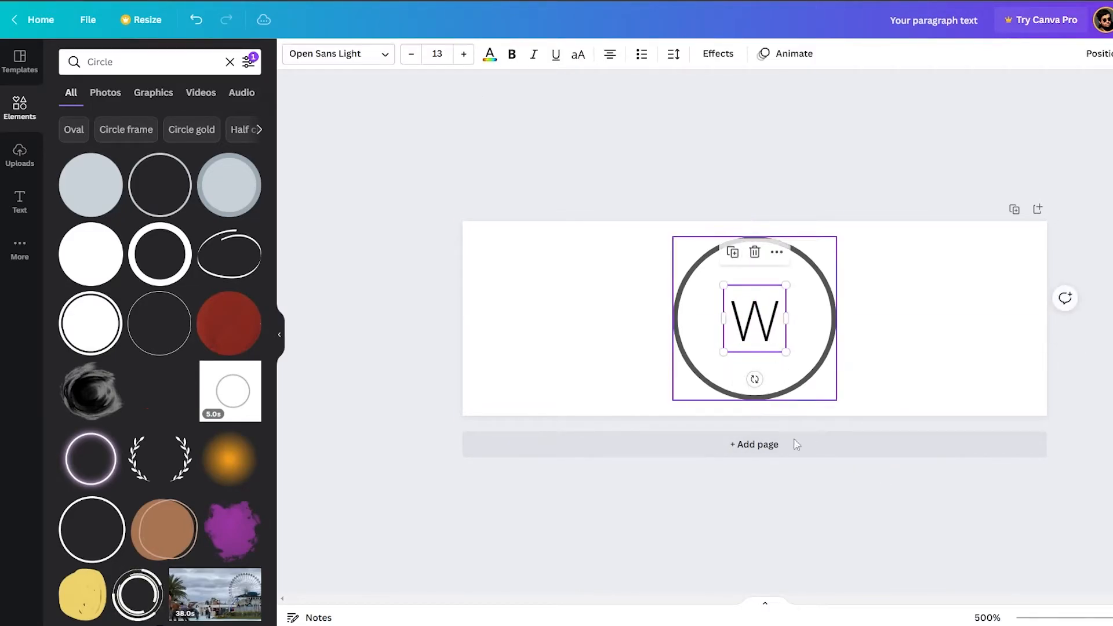
{"action": "left_click", "coordinate": [820, 494]}
Step: Switch to the letter W monogram template and check the font and text formatting of its W
{"action": "left_click", "coordinate": [751, 319]}
{"action": "left_click", "coordinate": [751, 319]}
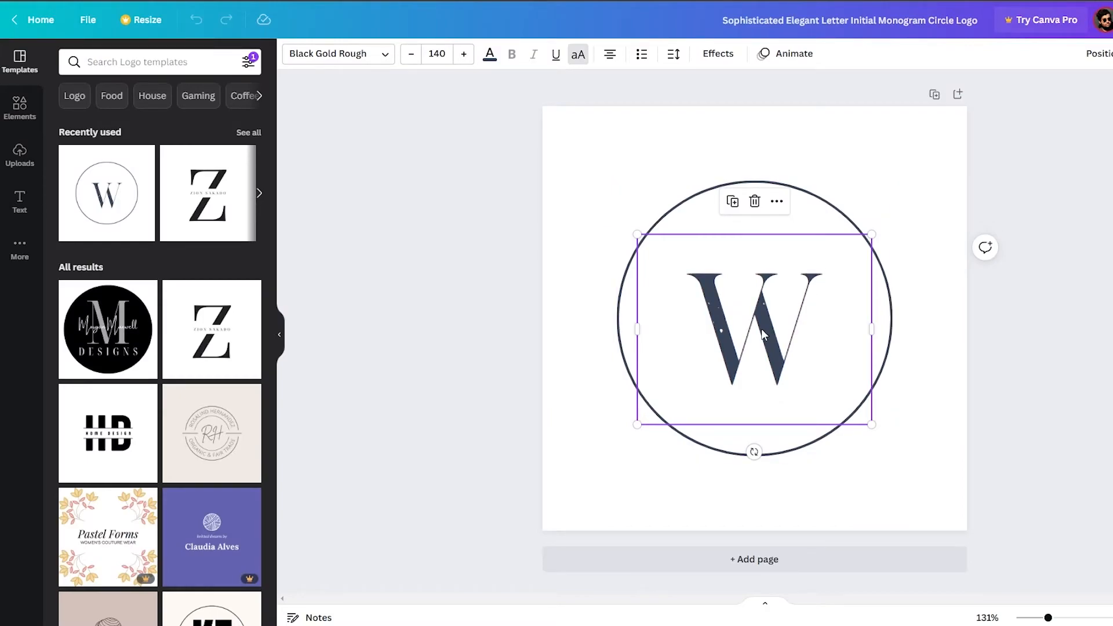
{"action": "left_click", "coordinate": [762, 334]}
{"action": "left_click", "coordinate": [884, 387]}
{"action": "left_click", "coordinate": [774, 326]}
{"action": "left_click", "coordinate": [578, 55]}
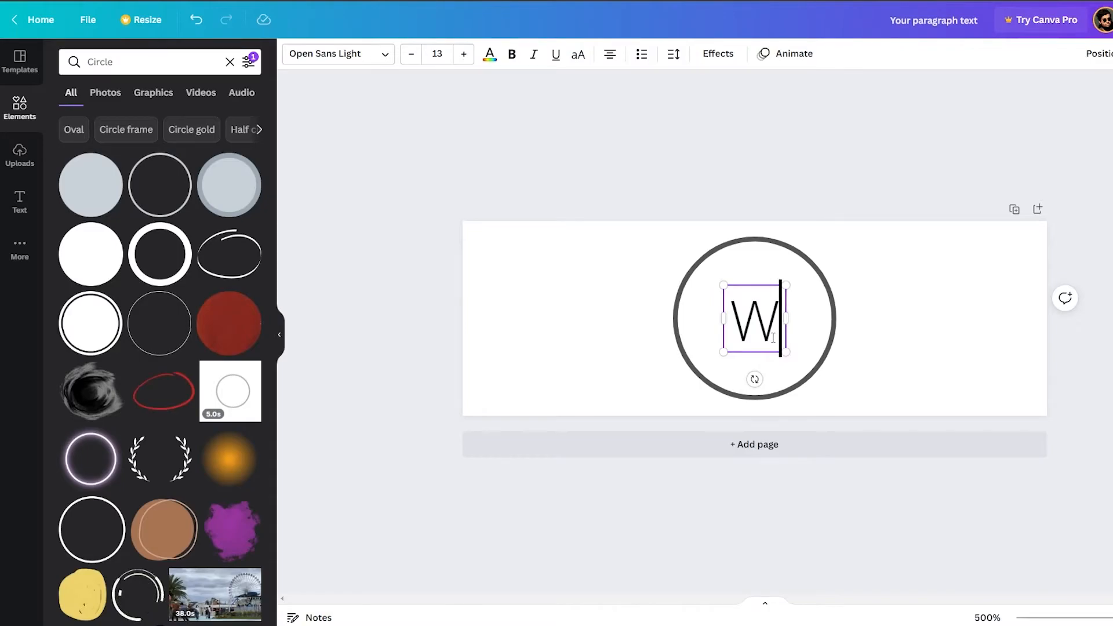
Step: Return to the 180 × 60 px design, search the fonts for "black" and set the W to Black Mango
{"action": "key", "text": "ctrl+a"}
{"action": "left_click", "coordinate": [307, 54]}
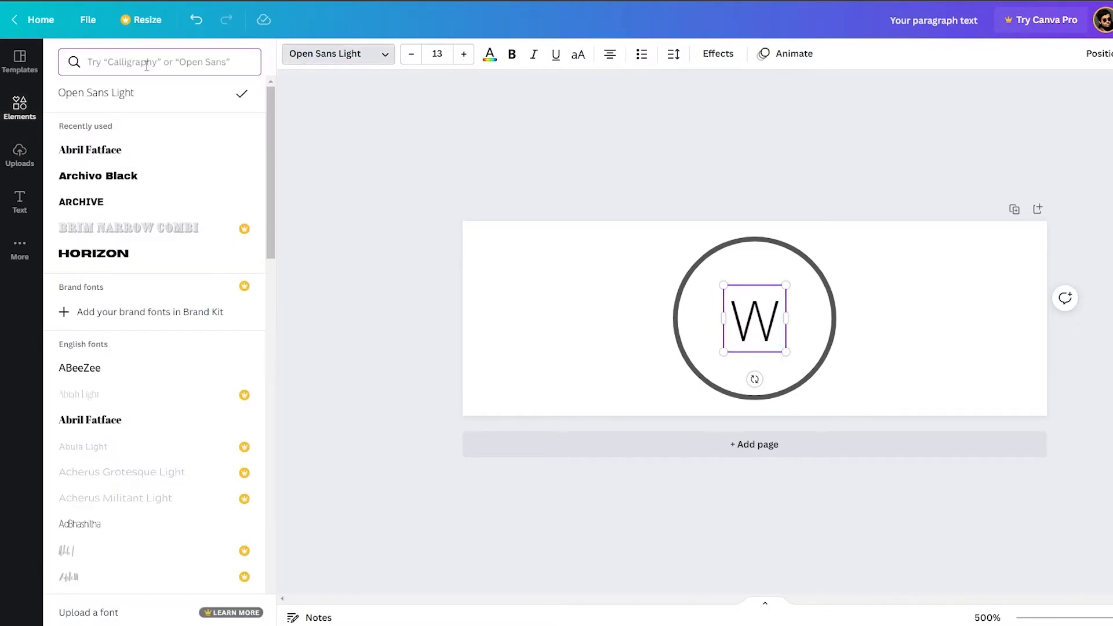
{"action": "left_click", "coordinate": [165, 62]}
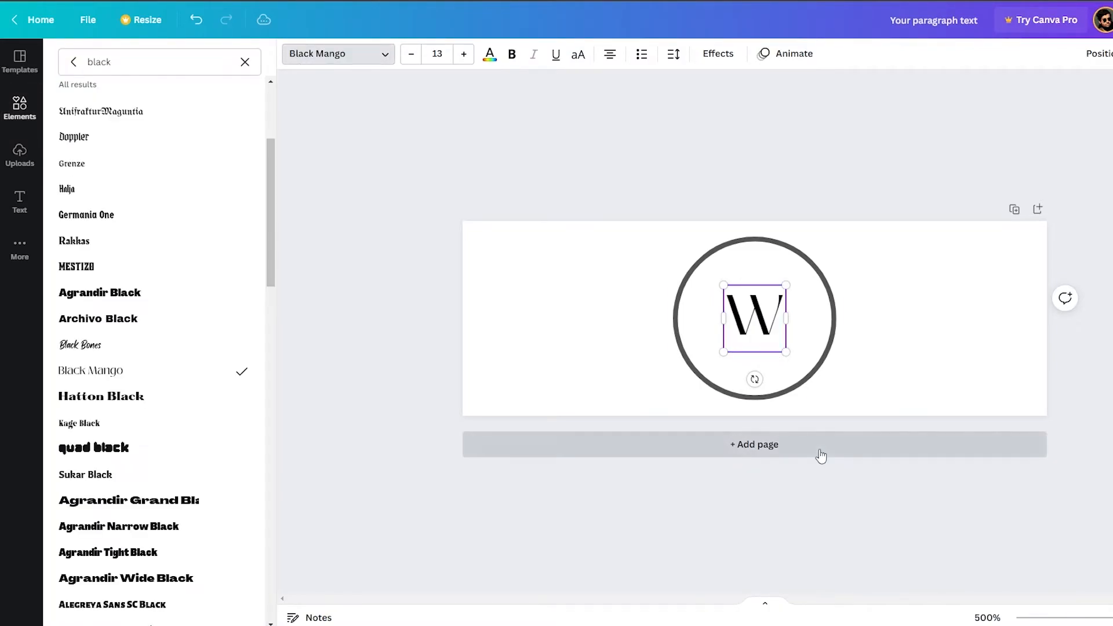
{"action": "left_click", "coordinate": [820, 449]}
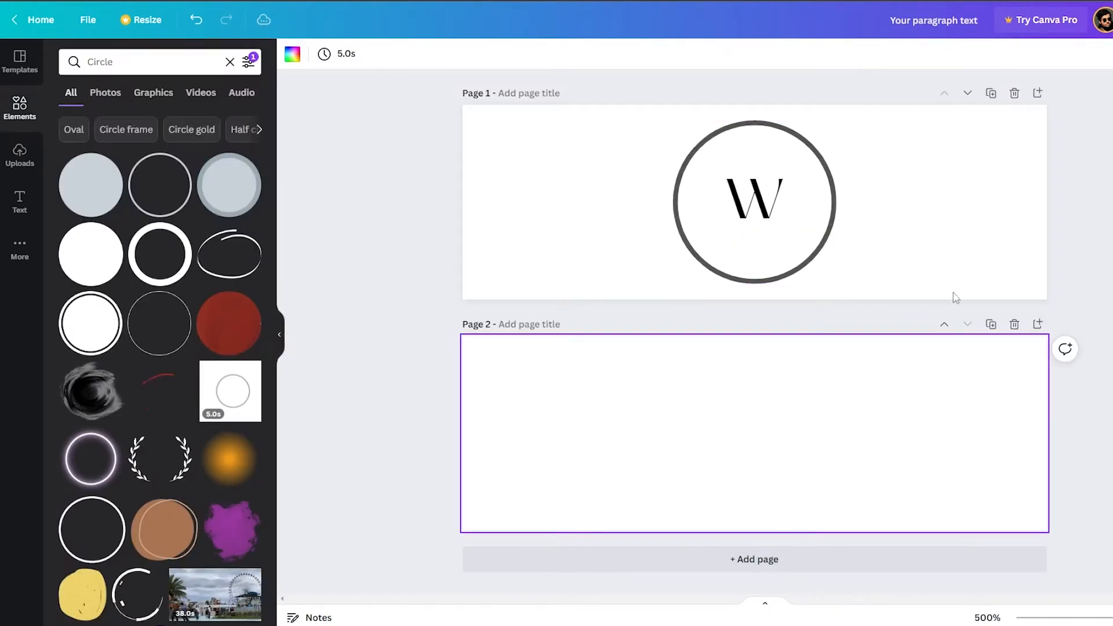
Step: Colour the W the same dark grey as the circle and turn on uppercase for it
{"action": "left_click", "coordinate": [754, 227]}
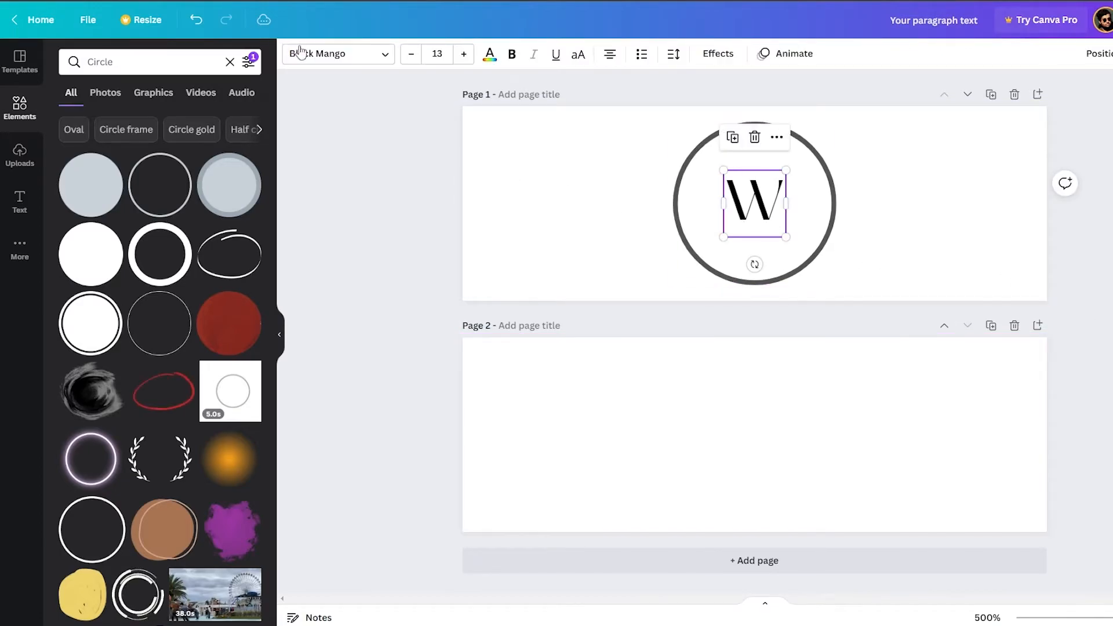
{"action": "left_click", "coordinate": [490, 55]}
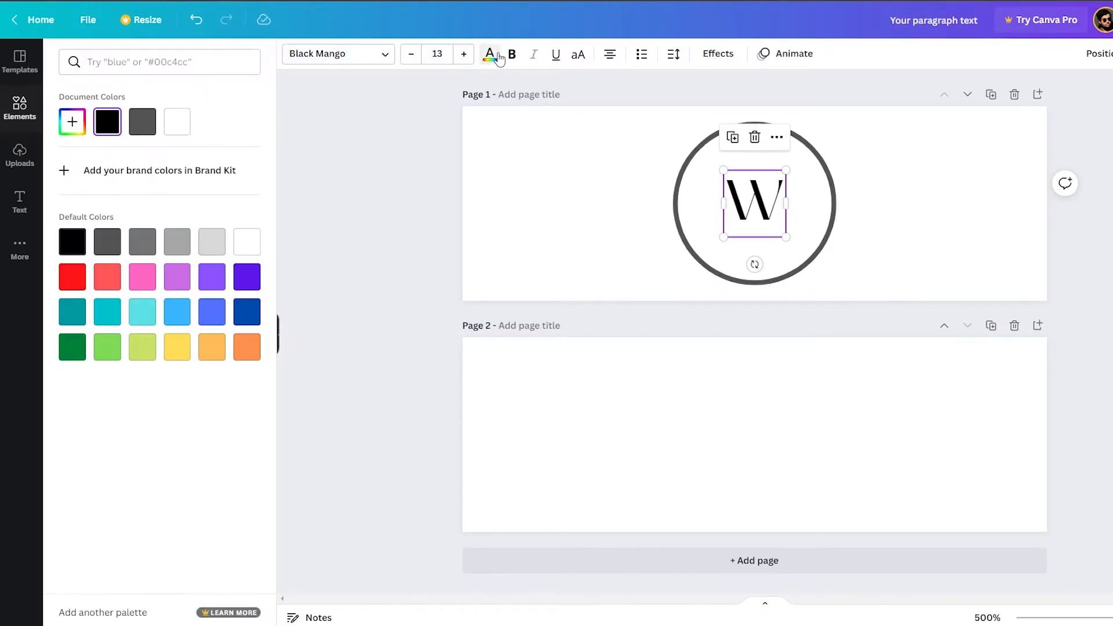
{"action": "left_click", "coordinate": [142, 124]}
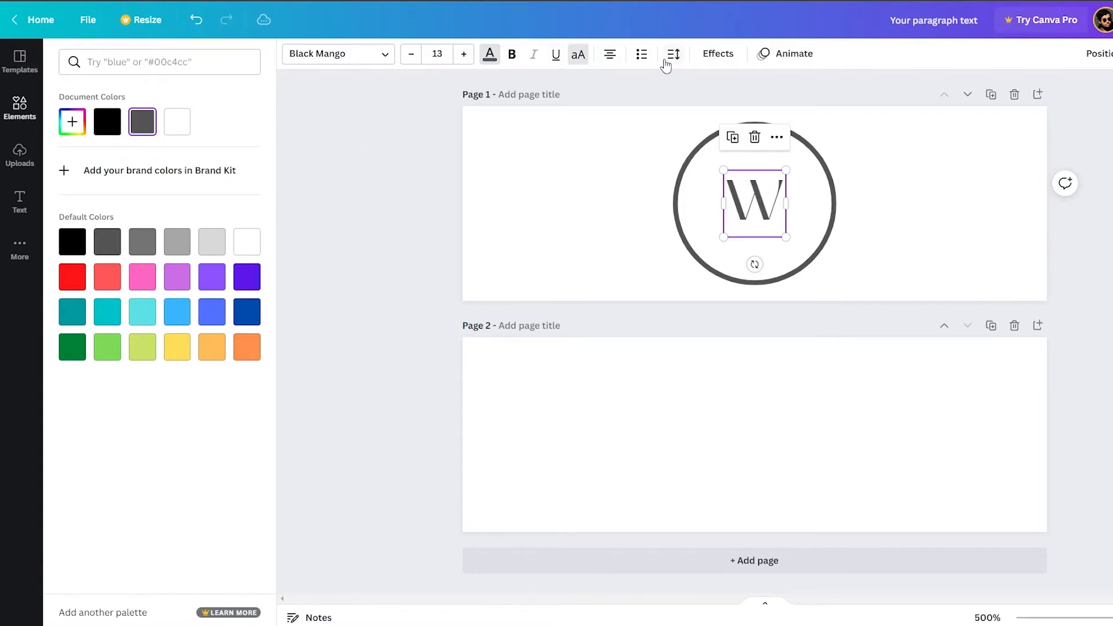
Step: Try the Glitch, Background and Lift effects on the W, restore None and look at the text animations
{"action": "left_click", "coordinate": [709, 62]}
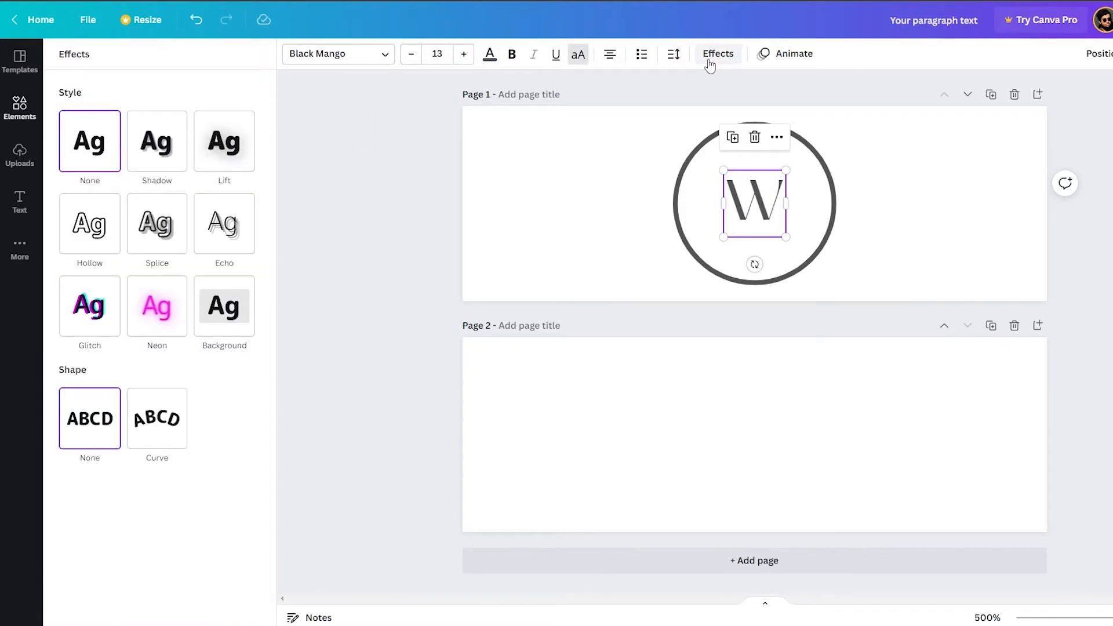
{"action": "left_click", "coordinate": [93, 327]}
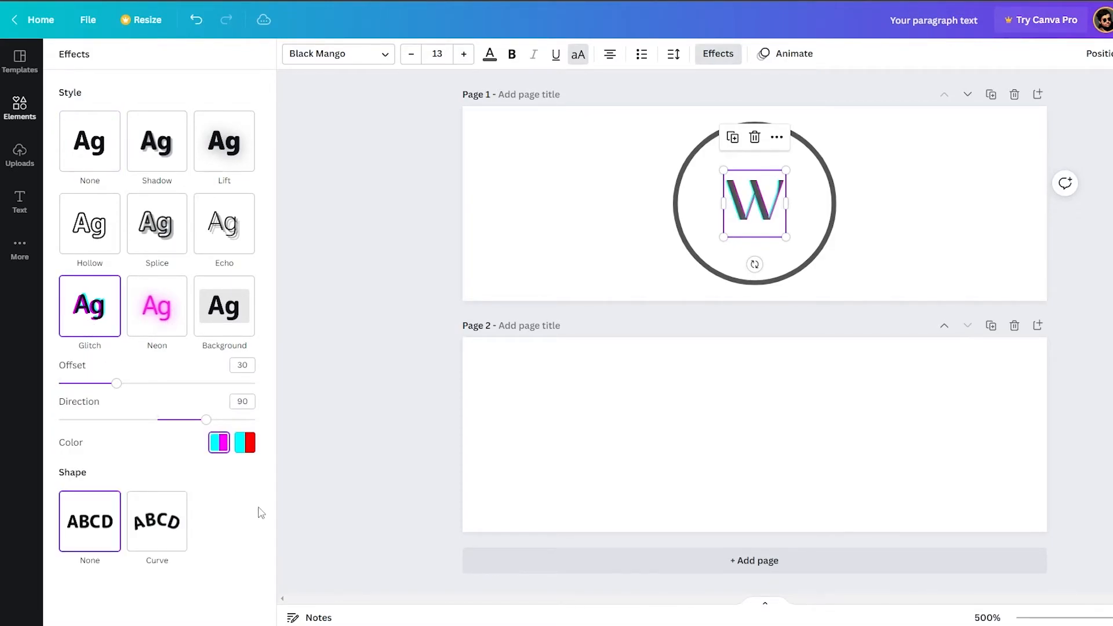
{"action": "left_click", "coordinate": [232, 319]}
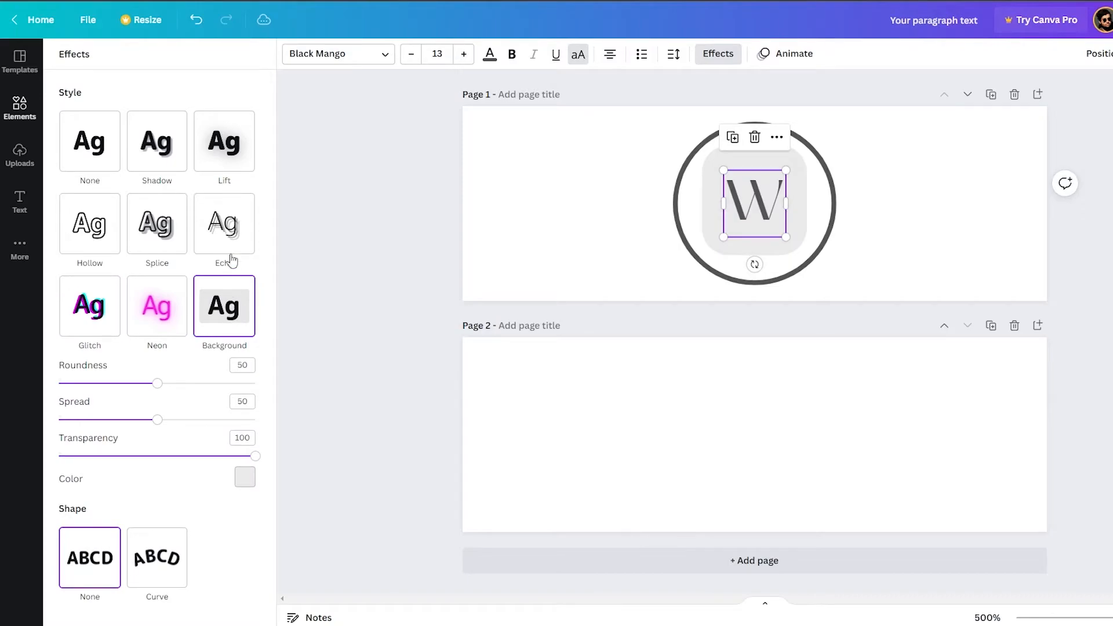
{"action": "left_click", "coordinate": [229, 162]}
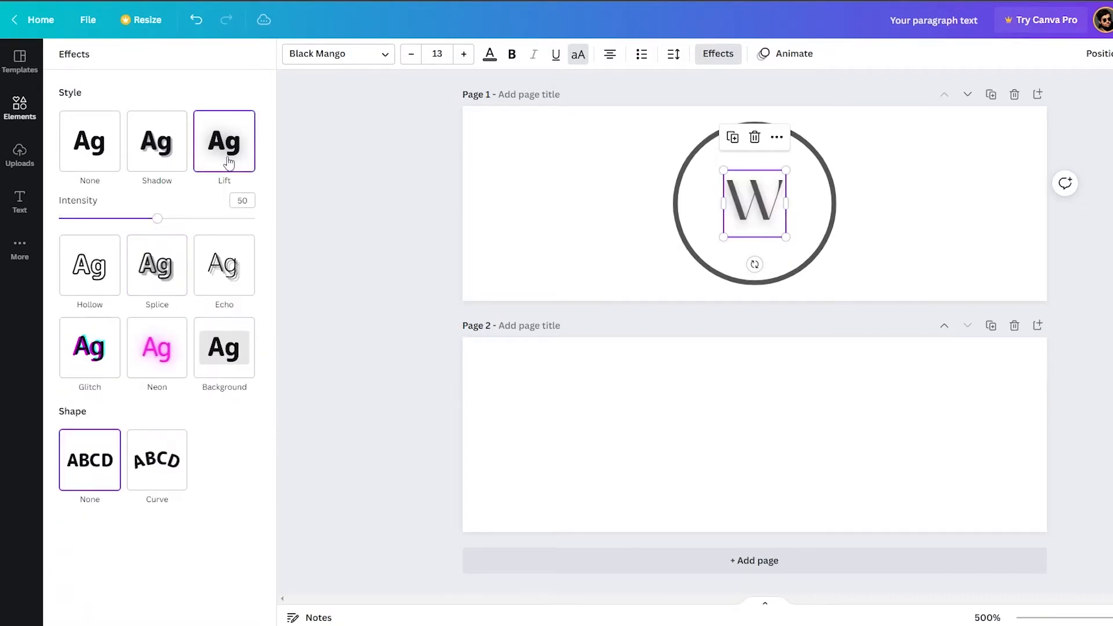
{"action": "left_click", "coordinate": [87, 143]}
{"action": "left_click", "coordinate": [799, 60]}
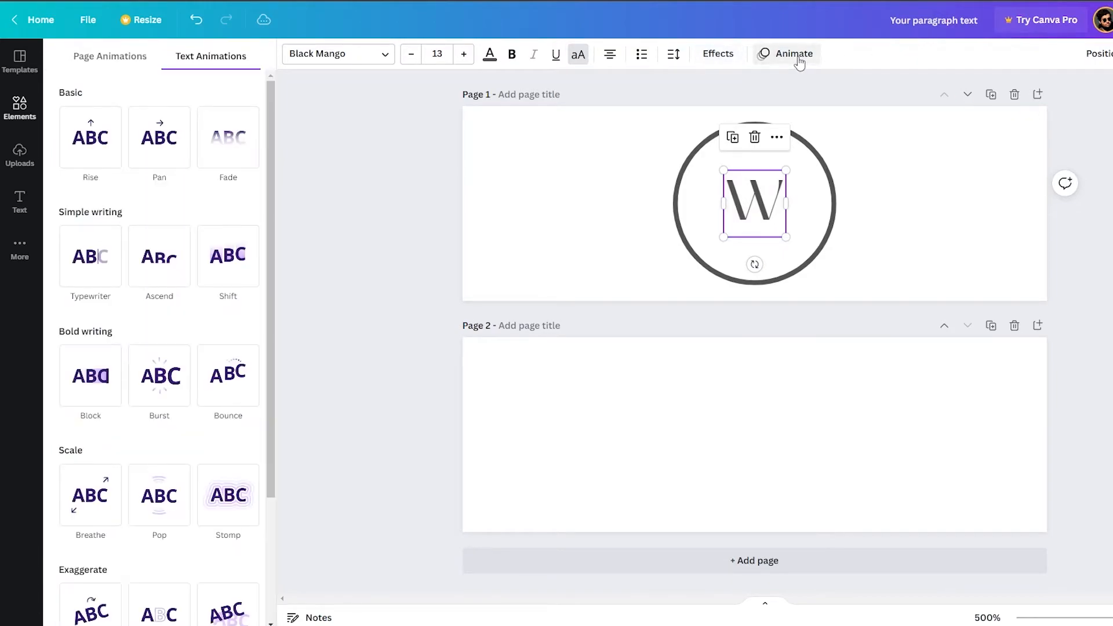
{"action": "left_click", "coordinate": [722, 63]}
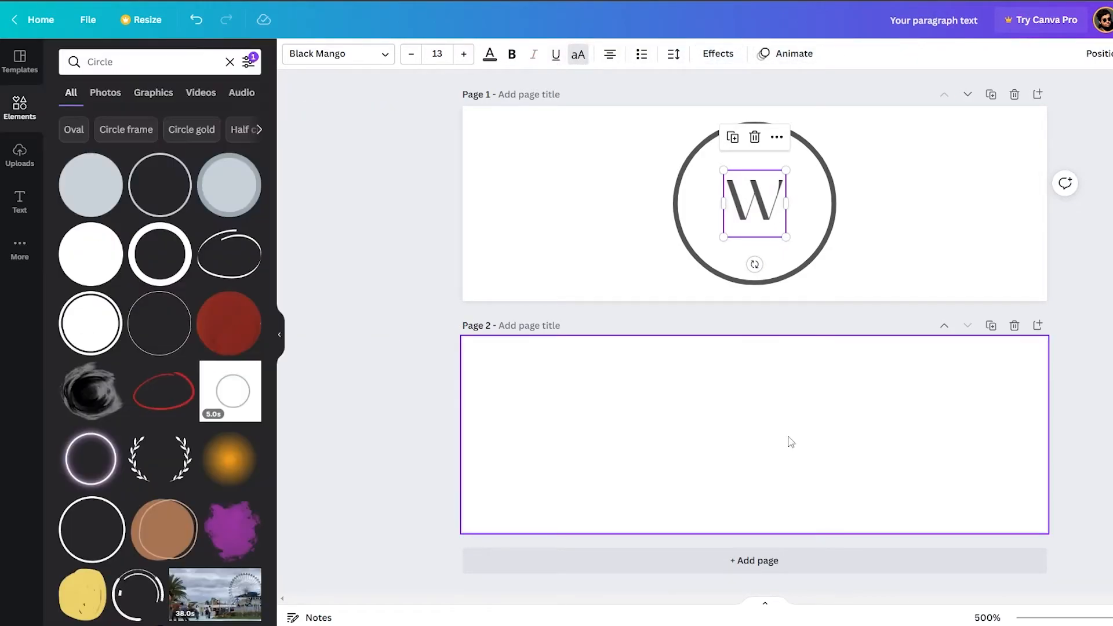
Step: Delete the blank second page of the design
{"action": "left_click", "coordinate": [791, 442]}
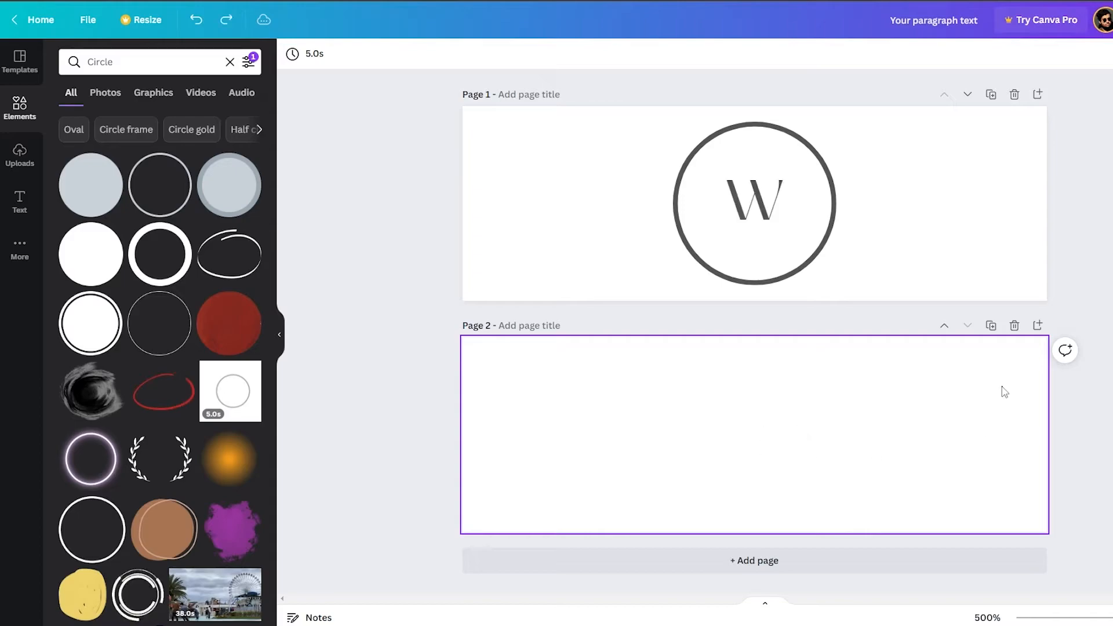
{"action": "left_click", "coordinate": [1015, 326]}
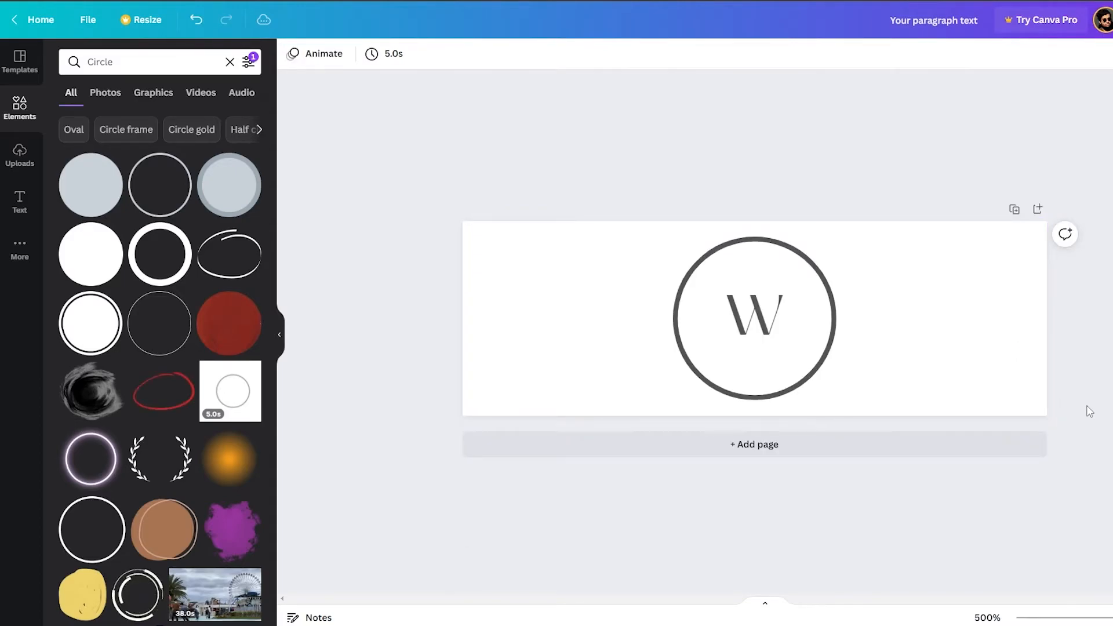
Step: Enlarge the W to font size 20, widen its text box to fit and centre it inside the circle
{"action": "left_click", "coordinate": [785, 341]}
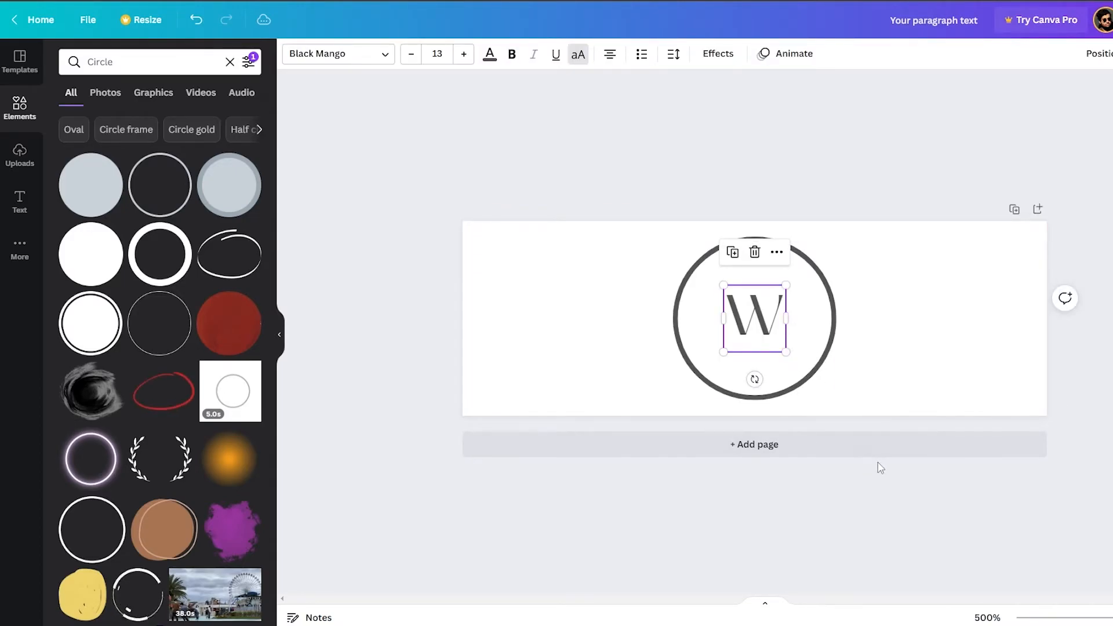
{"action": "left_click", "coordinate": [882, 499]}
{"action": "left_click", "coordinate": [767, 337]}
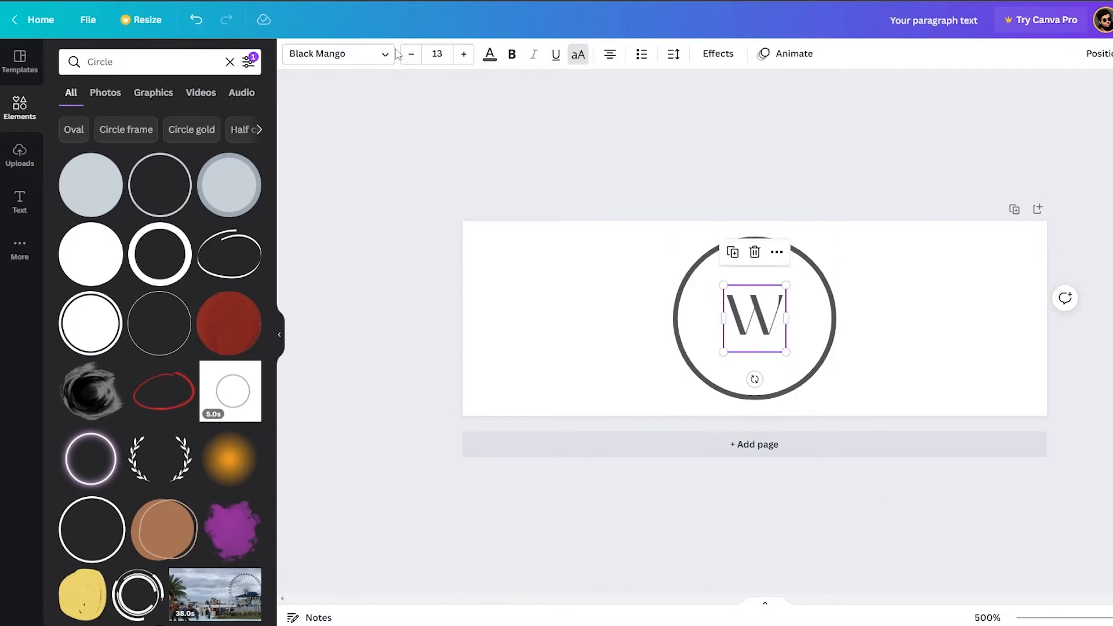
{"action": "left_click", "coordinate": [464, 53]}
{"action": "left_click", "coordinate": [464, 53]}
{"action": "left_click", "coordinate": [463, 54]}
{"action": "left_click", "coordinate": [464, 54]}
{"action": "left_click", "coordinate": [464, 54]}
{"action": "left_click", "coordinate": [464, 54]}
{"action": "left_click", "coordinate": [464, 54]}
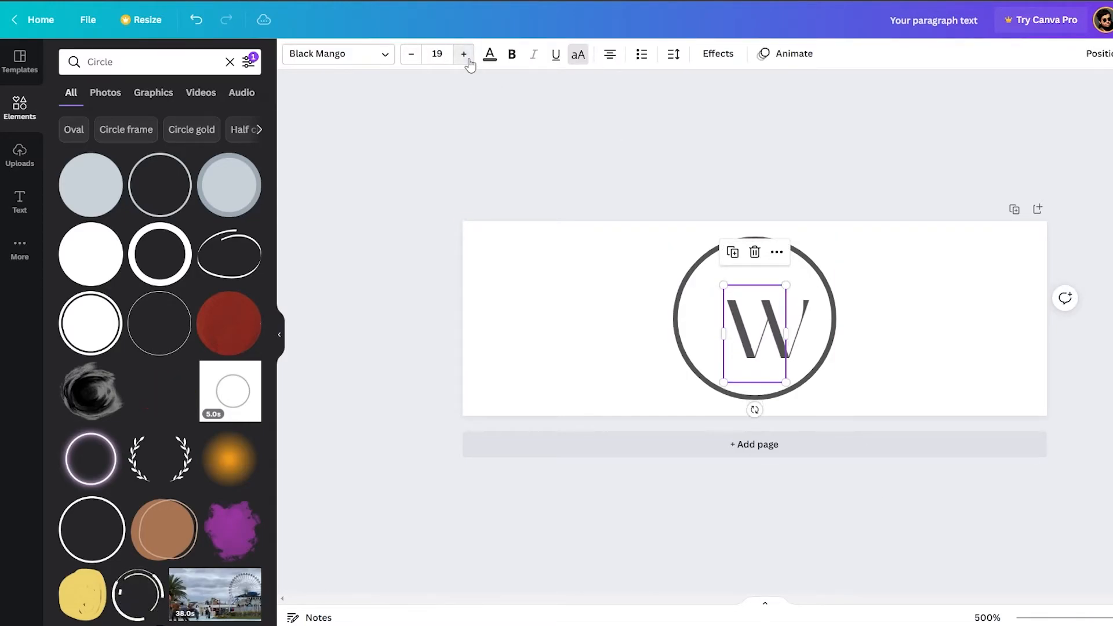
{"action": "mouse_move", "coordinate": [787, 331]}
{"action": "left_mouse_down"}
{"action": "mouse_move", "coordinate": [825, 334]}
{"action": "mouse_move", "coordinate": [803, 333]}
{"action": "left_mouse_up"}
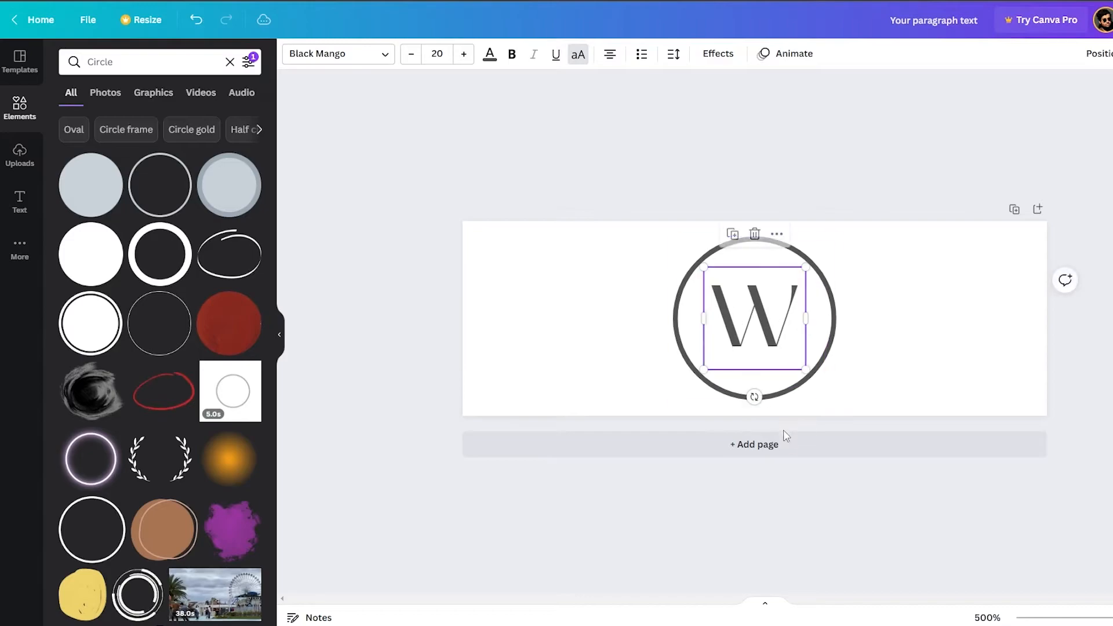
{"action": "left_click", "coordinate": [837, 465]}
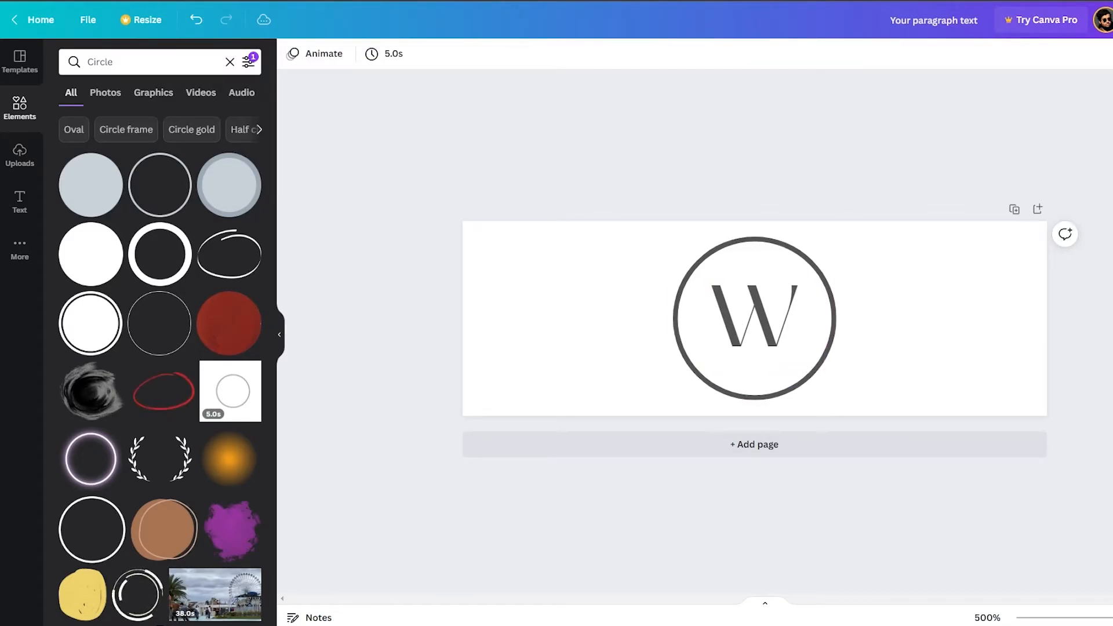
Step: Download the logo as a PNG at 180 × 60 px and save the file to the computer
{"action": "left_click", "coordinate": [1078, 20]}
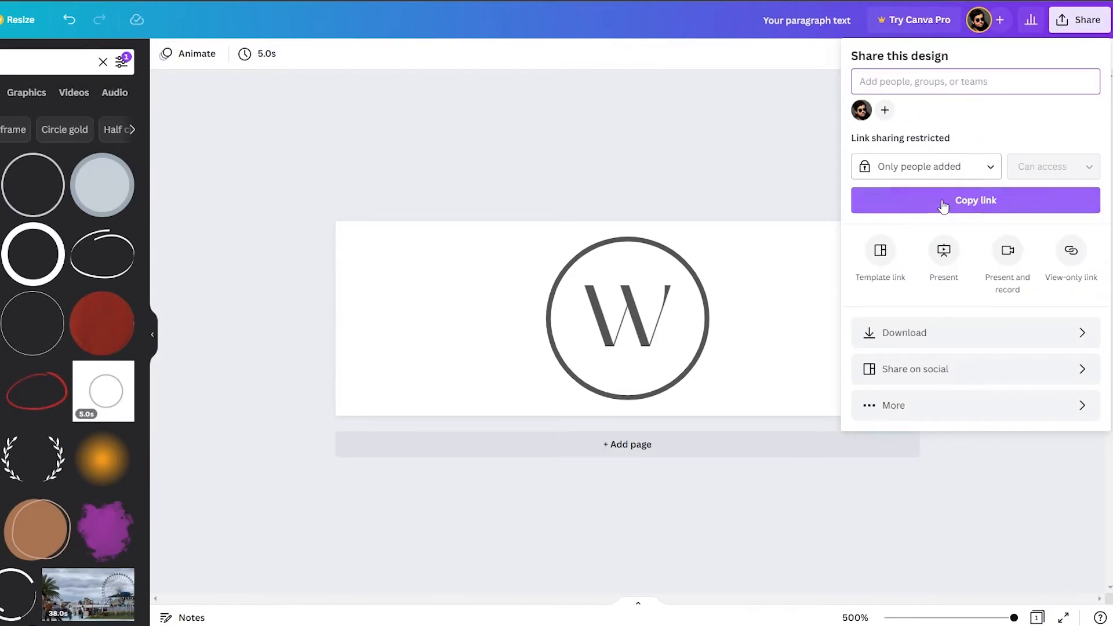
{"action": "left_click", "coordinate": [925, 339]}
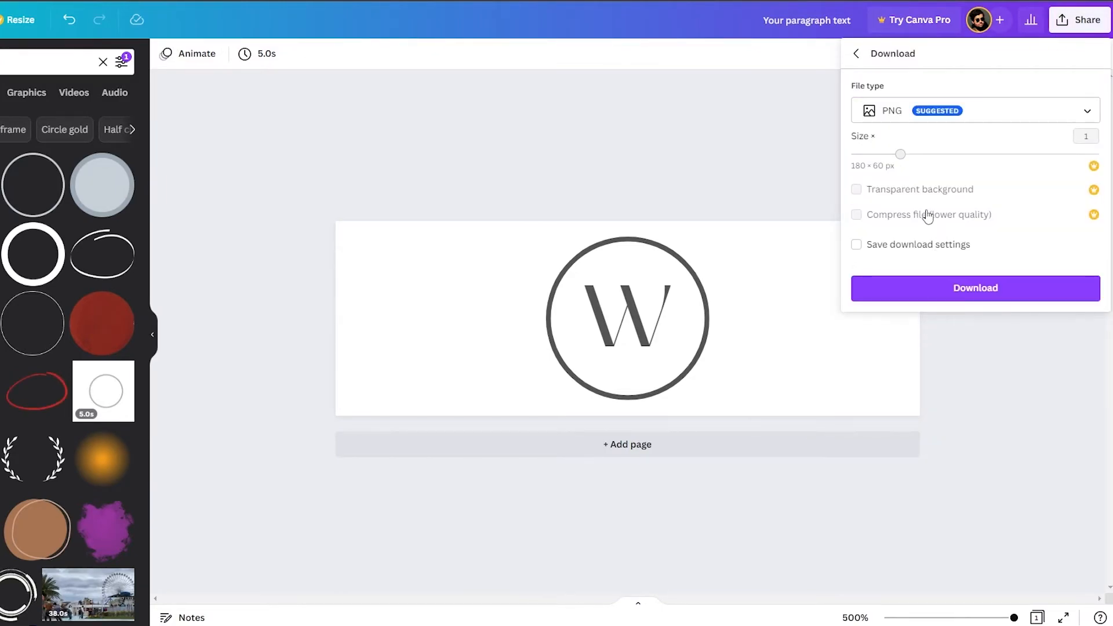
{"action": "left_click", "coordinate": [902, 288]}
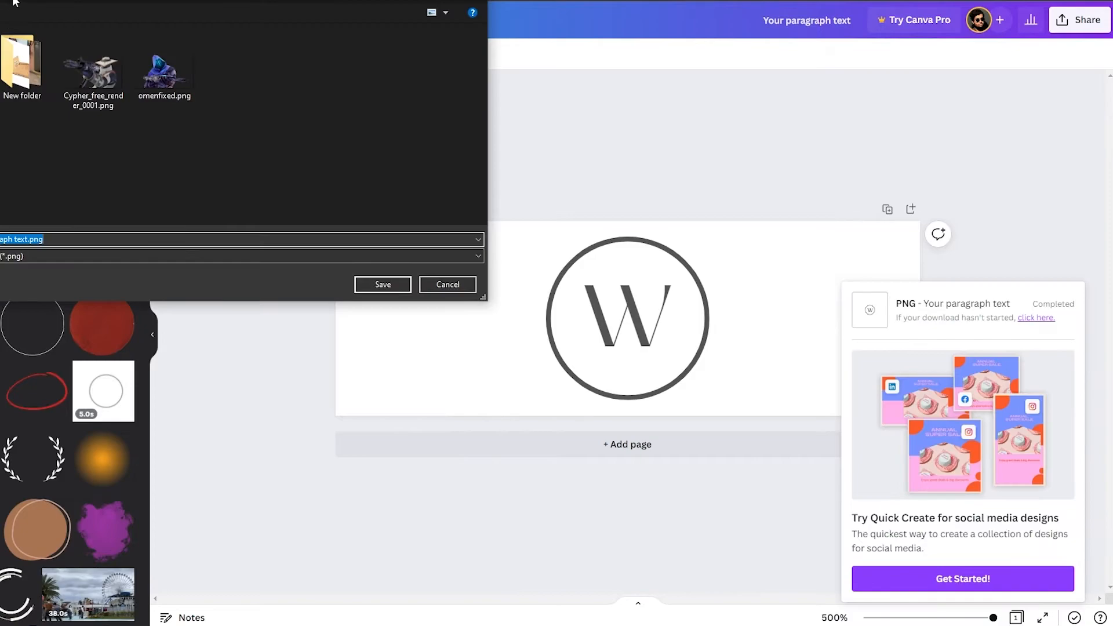
{"action": "left_click", "coordinate": [382, 284]}
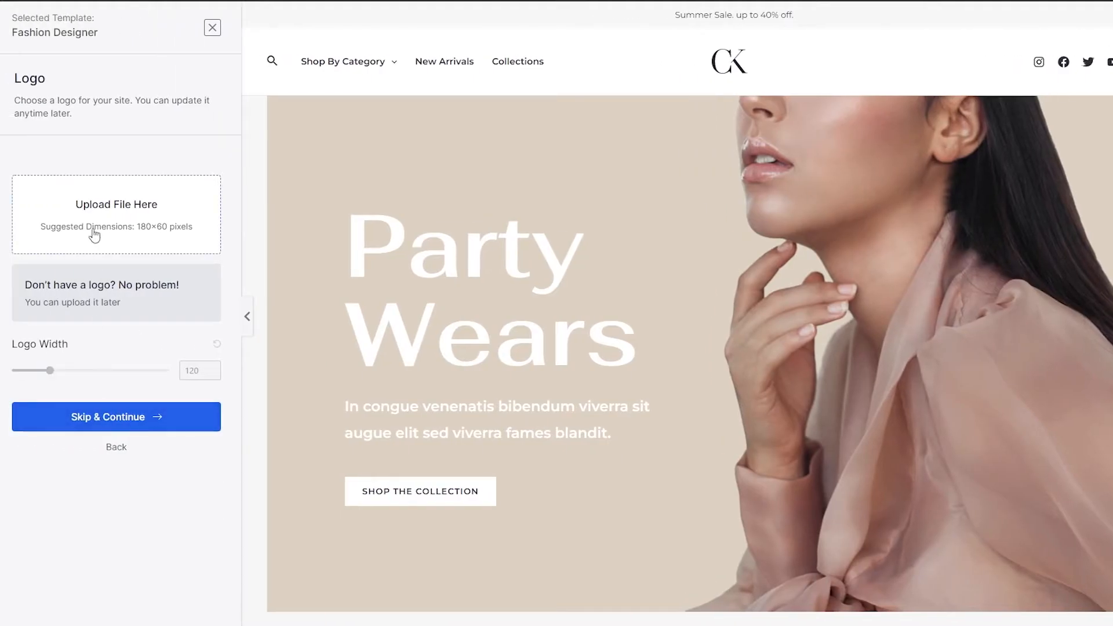
Step: Upload the W logo file as the site logo, set its width to 202 and continue to the colors and fonts
{"action": "left_click", "coordinate": [16, 215]}
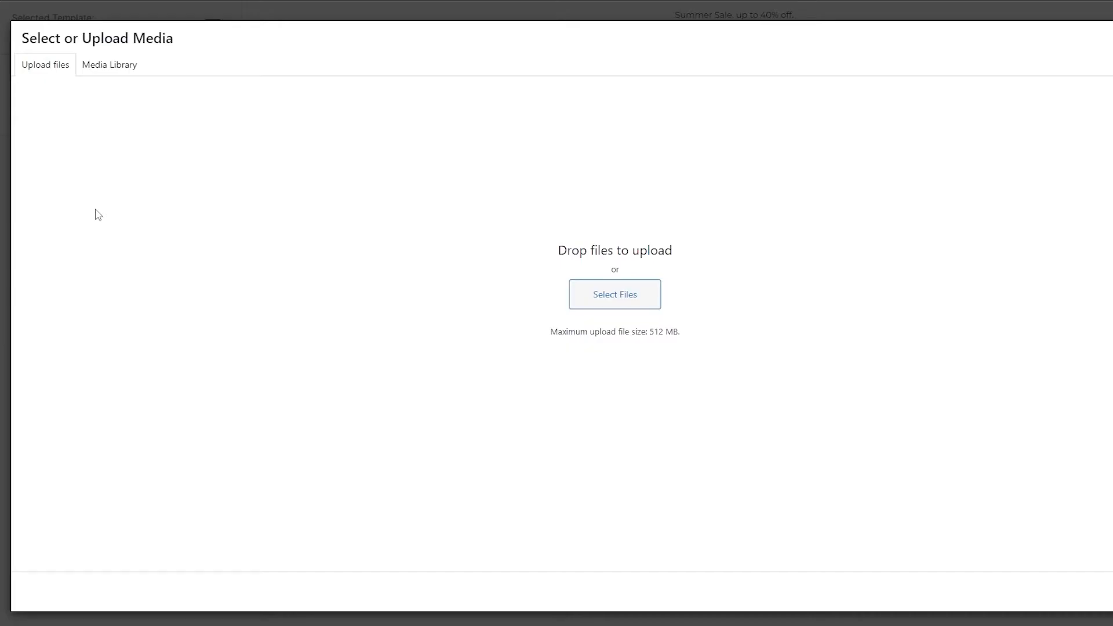
{"action": "left_click", "coordinate": [606, 296]}
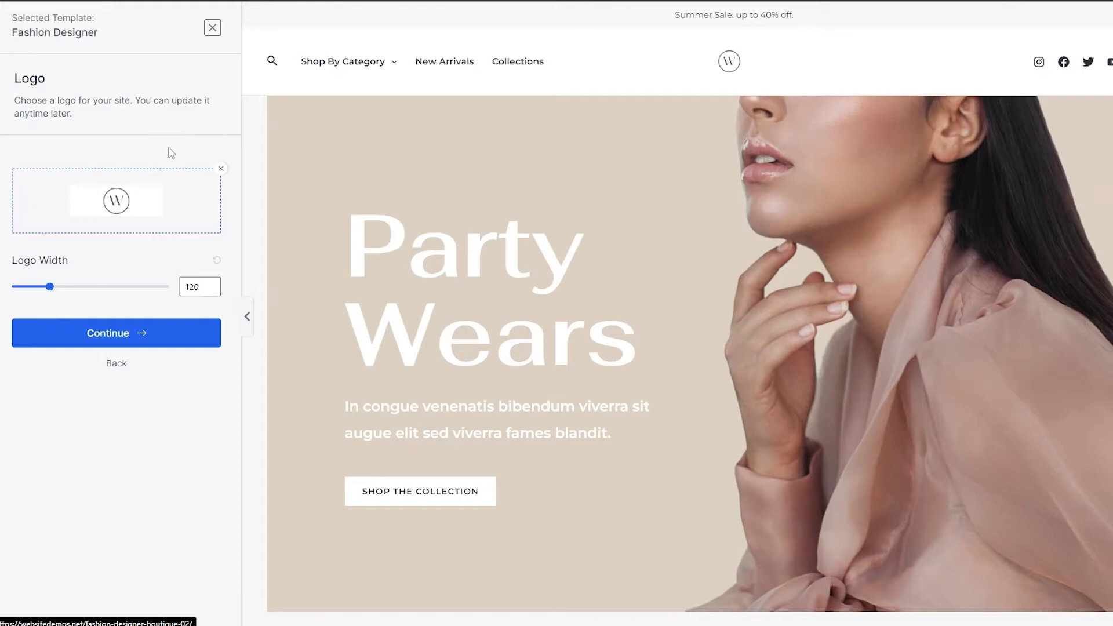
{"action": "left_click_drag", "start_coordinate": [51, 288], "coordinate": [77, 303]}
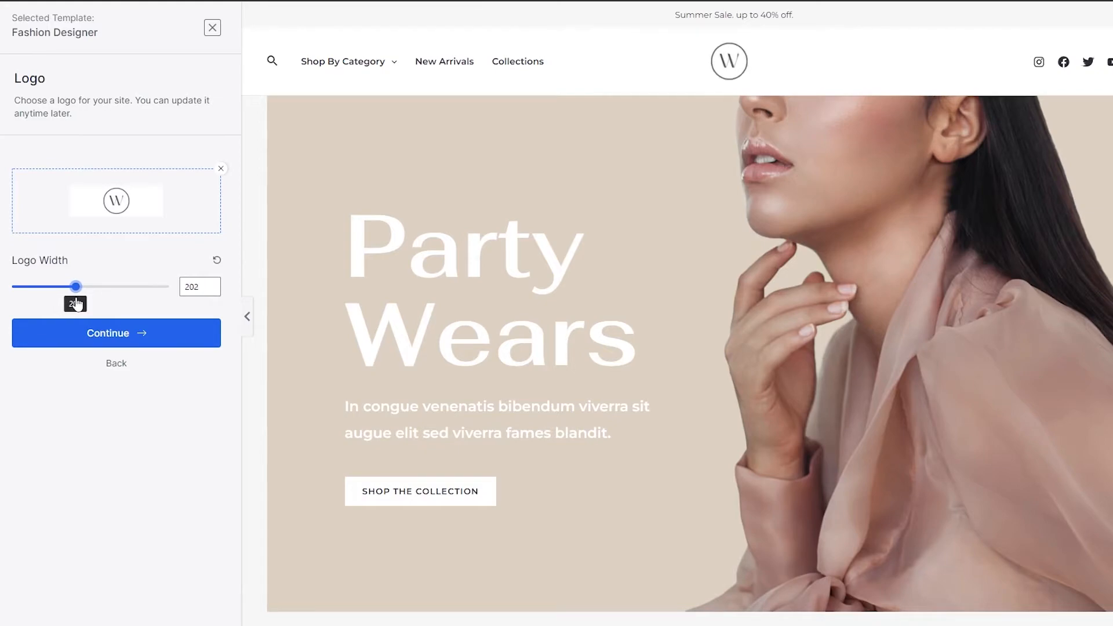
{"action": "left_click", "coordinate": [220, 341]}
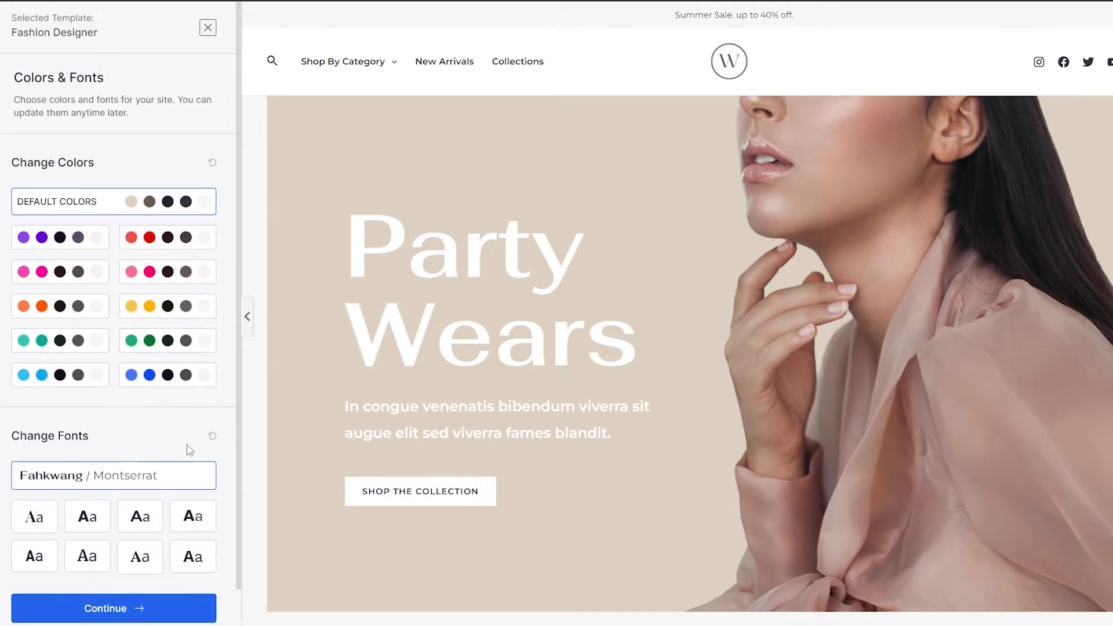
Step: Try the red, pink, dark blue, light blue and purple palettes, then restore the default colors
{"action": "scroll", "coordinate": [223, 352], "scroll_direction": "down", "scroll_amount": 1}
{"action": "left_click", "coordinate": [174, 195]}
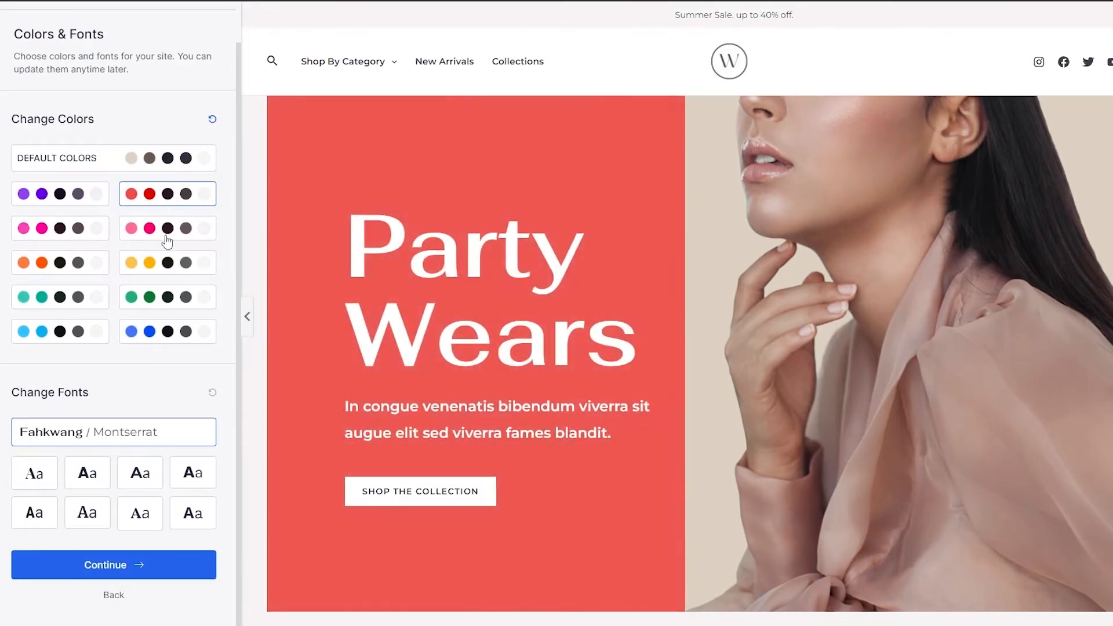
{"action": "left_click", "coordinate": [167, 231]}
{"action": "left_click", "coordinate": [164, 333]}
{"action": "left_click", "coordinate": [58, 332]}
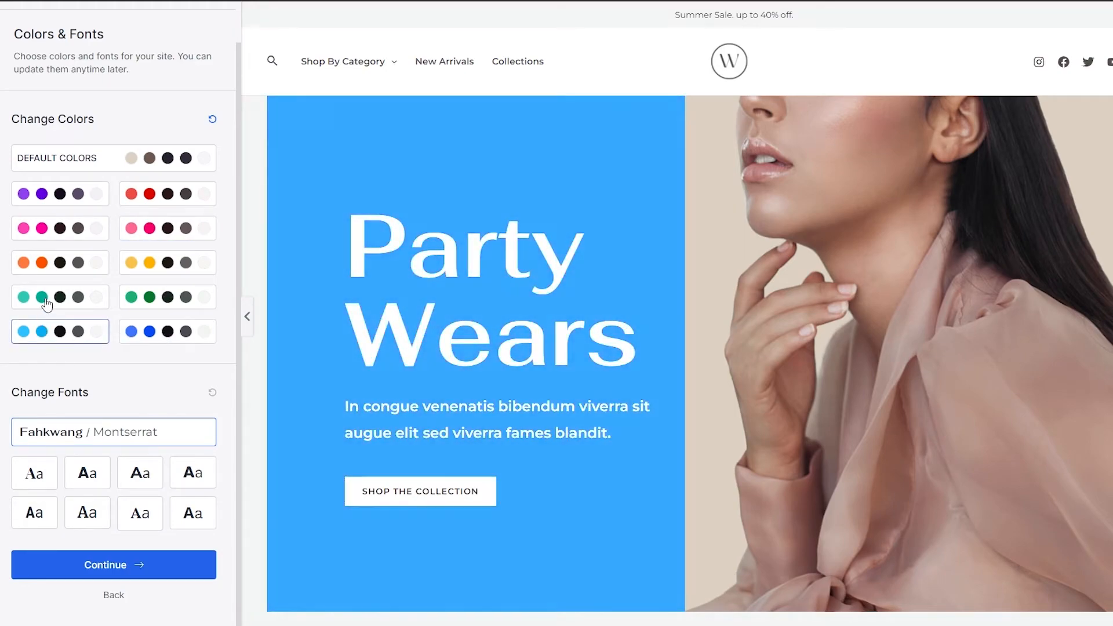
{"action": "left_click", "coordinate": [87, 193]}
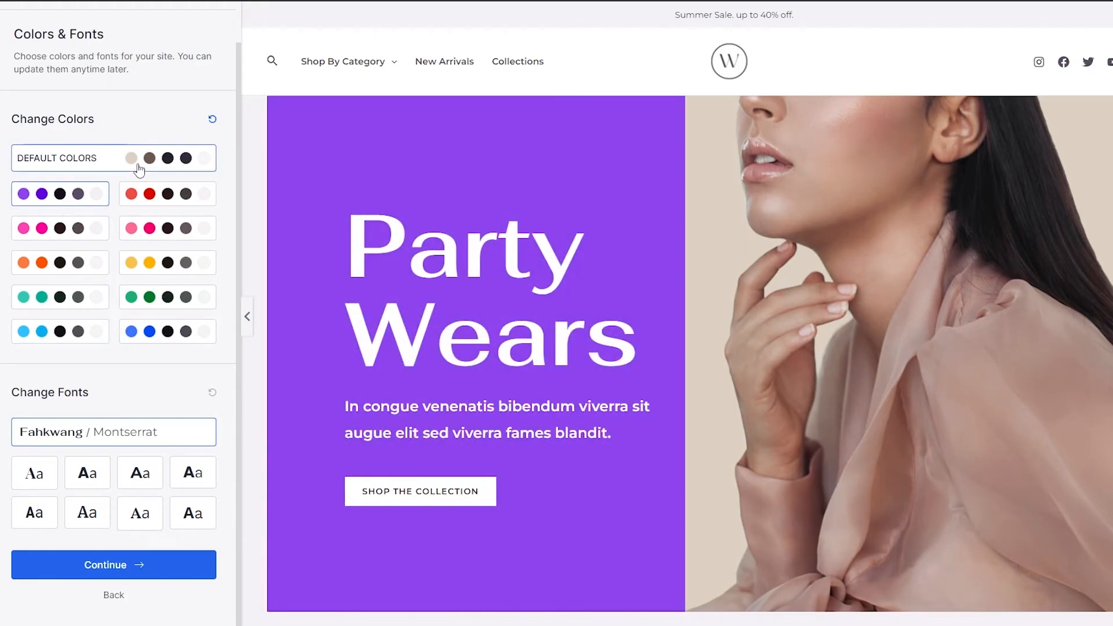
{"action": "left_click", "coordinate": [139, 169]}
{"action": "scroll", "coordinate": [529, 425], "scroll_direction": "down", "scroll_amount": 5}
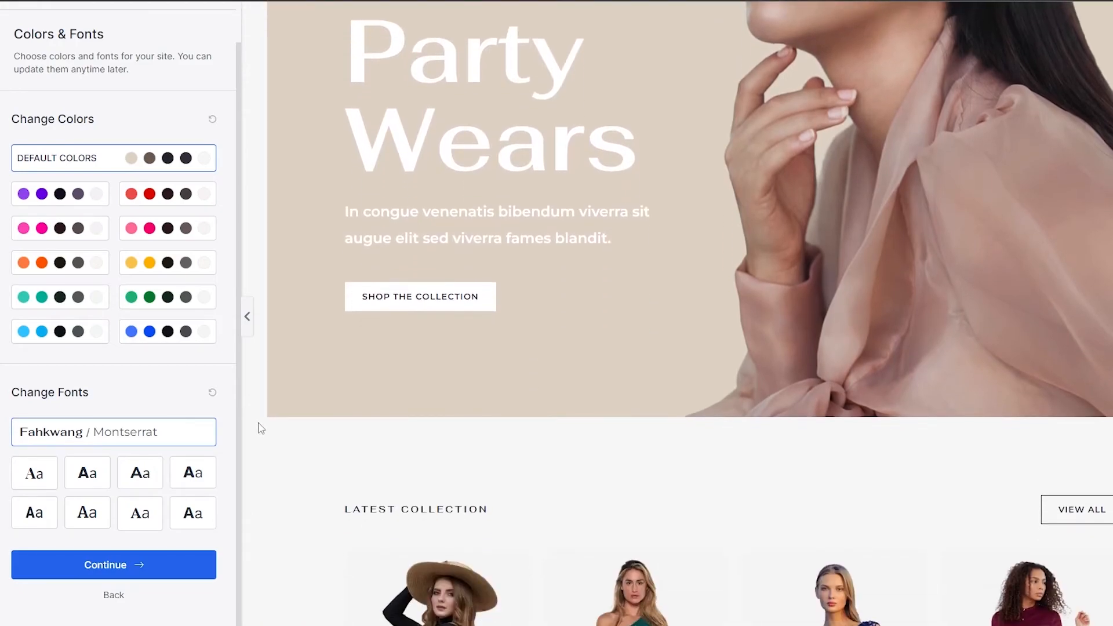
Step: Accept the current colors and fonts, submit the final form with all import options enabled and open the built website
{"action": "left_click", "coordinate": [144, 570]}
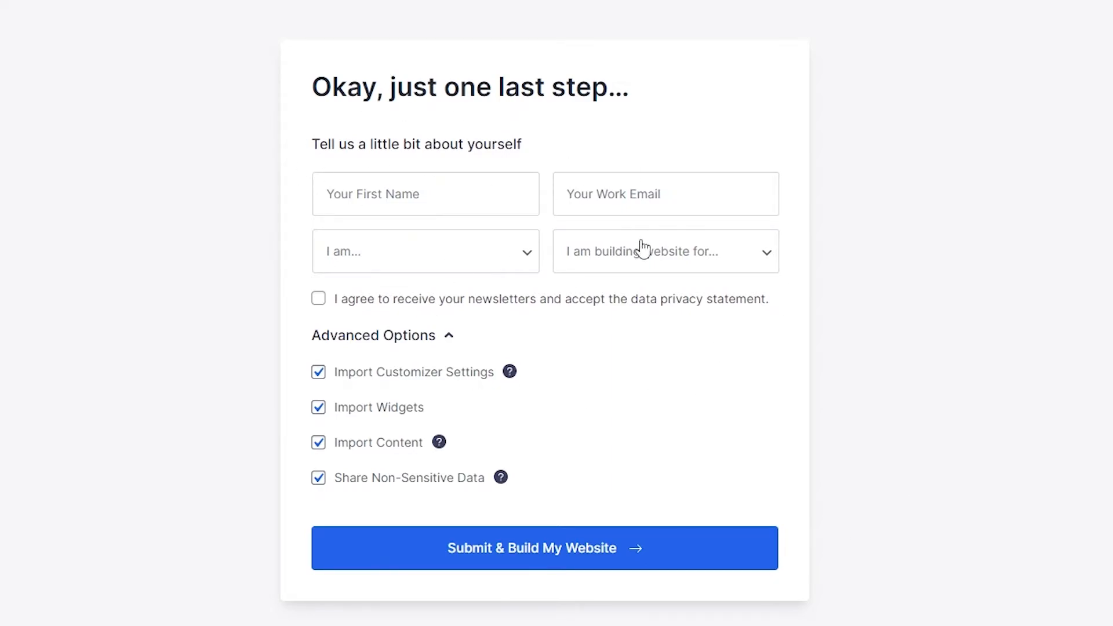
{"action": "left_click", "coordinate": [556, 548]}
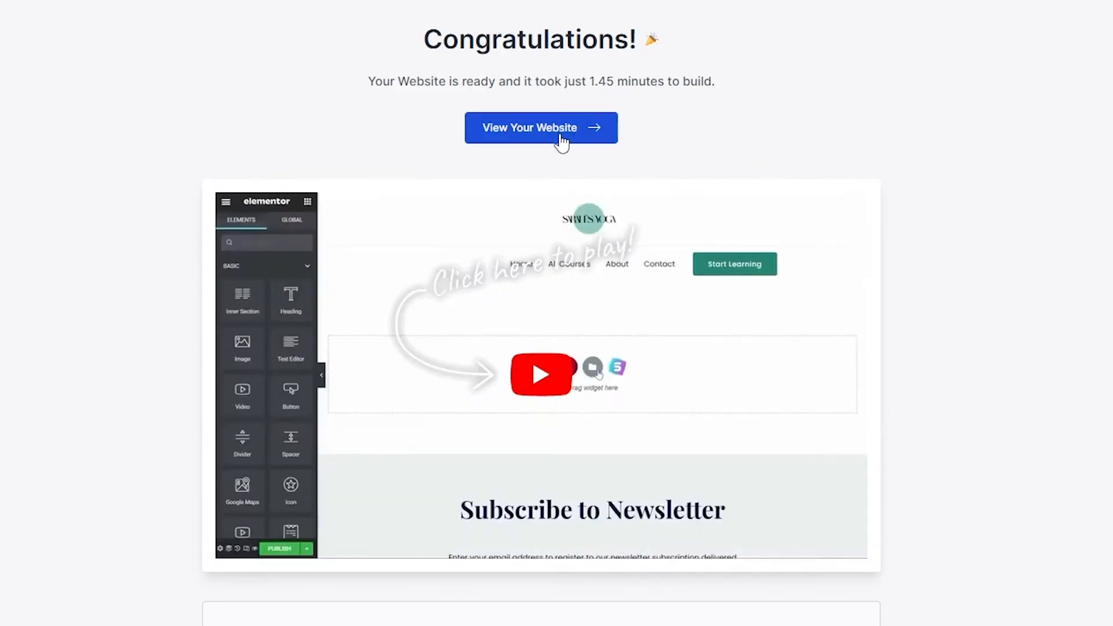
{"action": "left_click", "coordinate": [560, 136]}
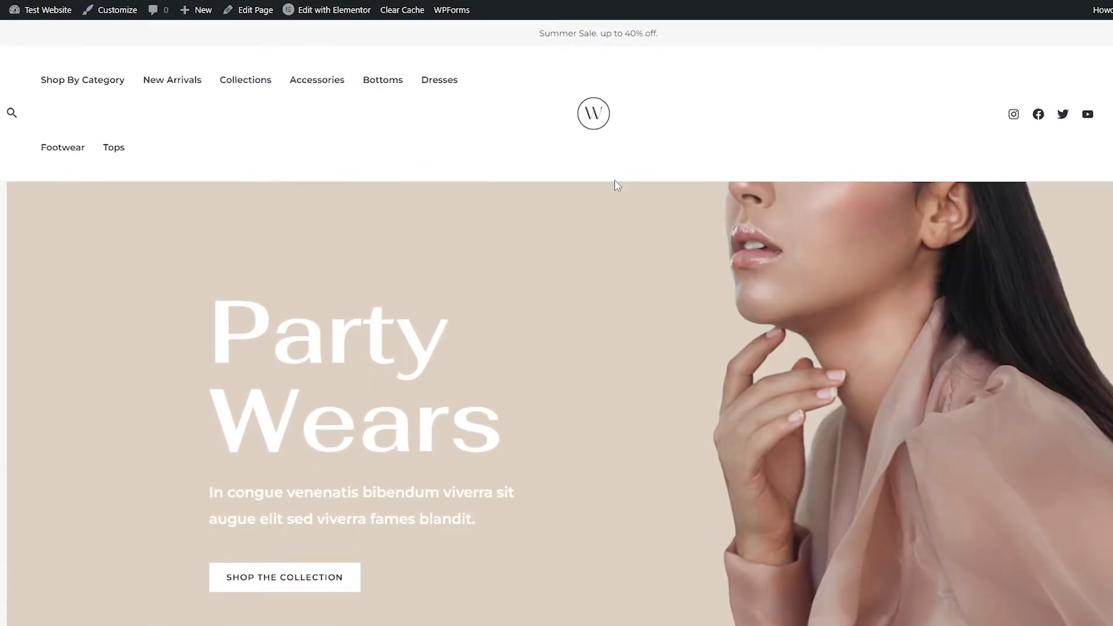
Step: Look through the home page's sections, from the hero banner through product categories and testimonials to the blog posts
{"action": "scroll", "coordinate": [559, 134], "scroll_direction": "down", "scroll_amount": 1}
{"action": "scroll", "coordinate": [614, 180], "scroll_direction": "down", "scroll_amount": 15}
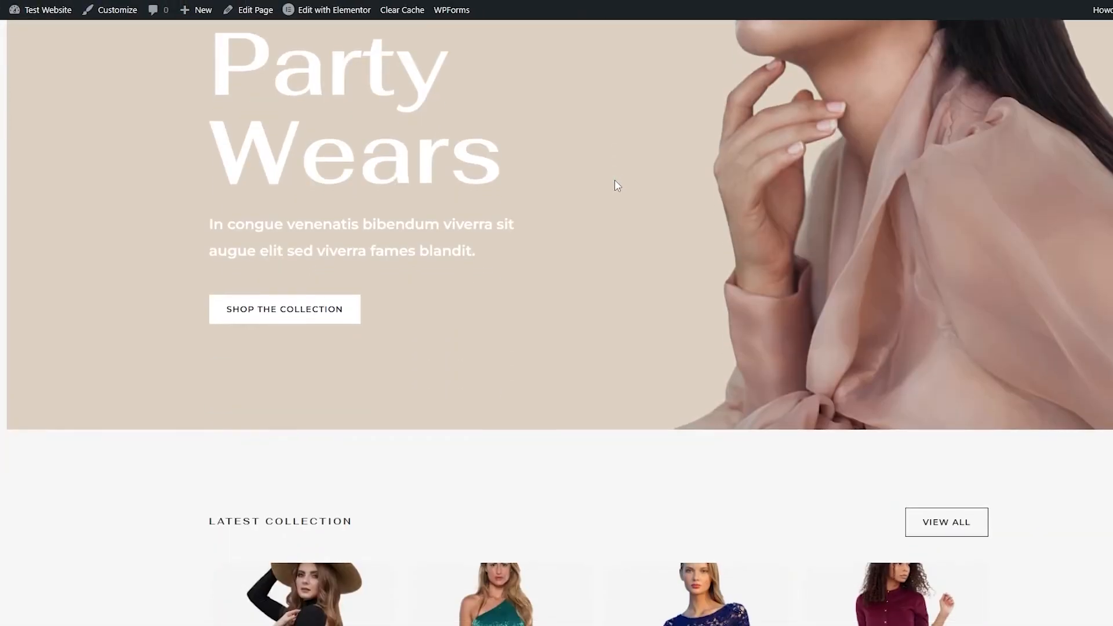
{"action": "scroll", "coordinate": [617, 186], "scroll_direction": "down", "scroll_amount": 20}
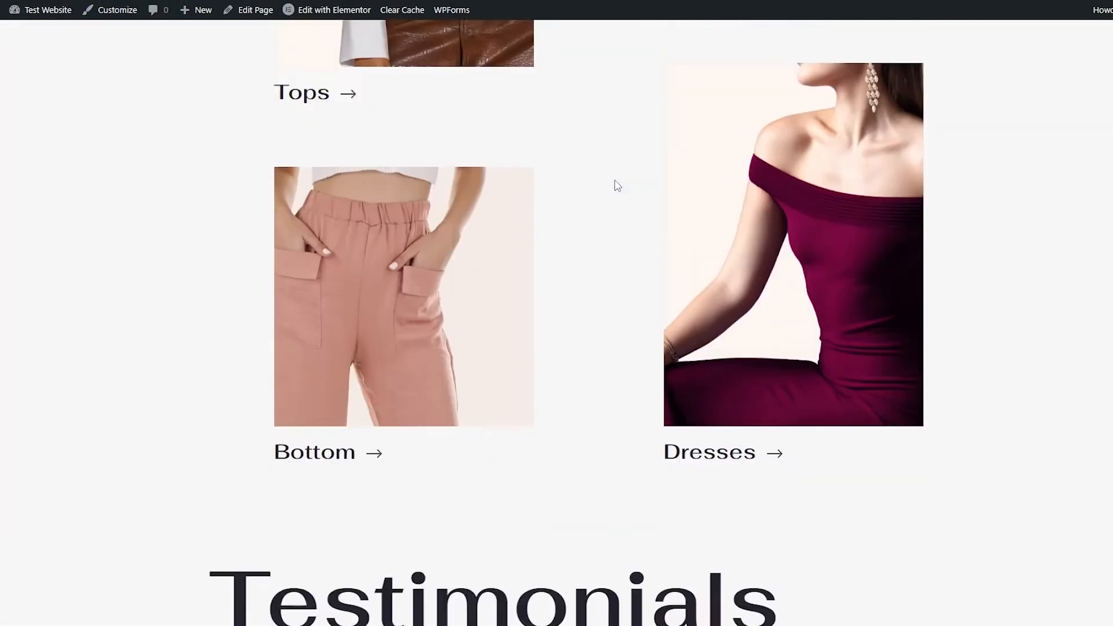
{"action": "scroll", "coordinate": [618, 184], "scroll_direction": "up", "scroll_amount": 20}
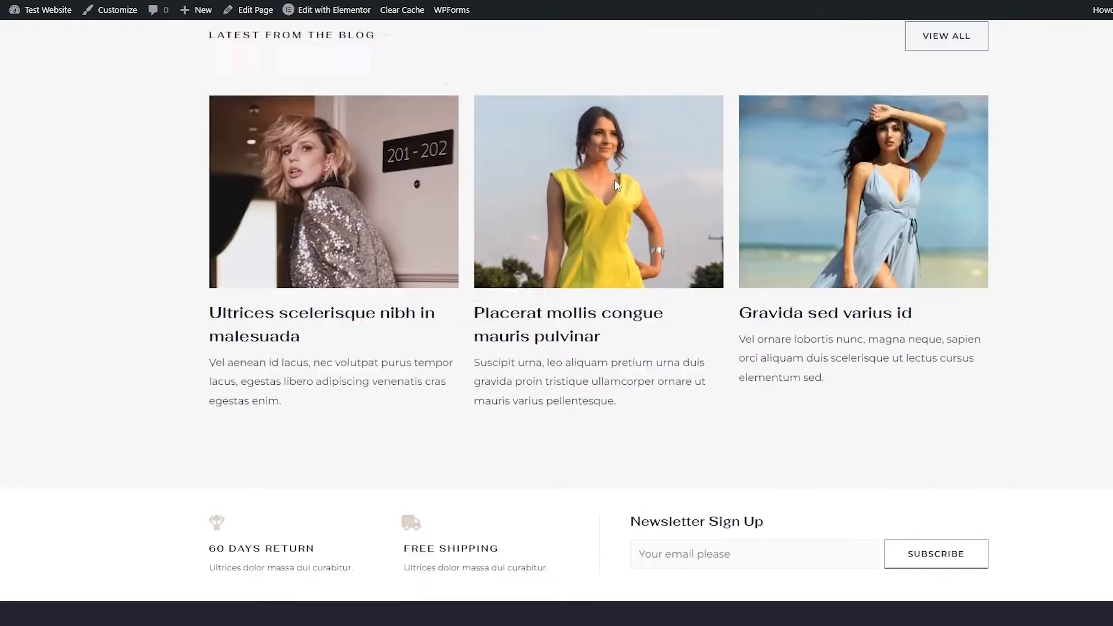
{"action": "scroll", "coordinate": [617, 185], "scroll_direction": "up", "scroll_amount": 10}
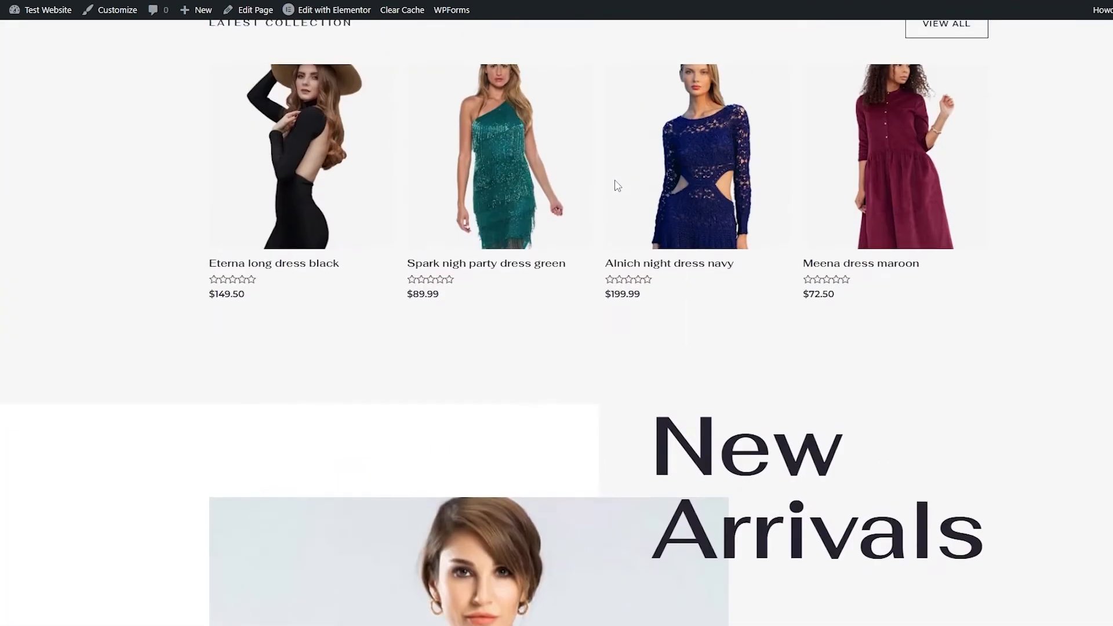
Step: Open the home page in Elementor and look through the available widgets
{"action": "left_click", "coordinate": [331, 17]}
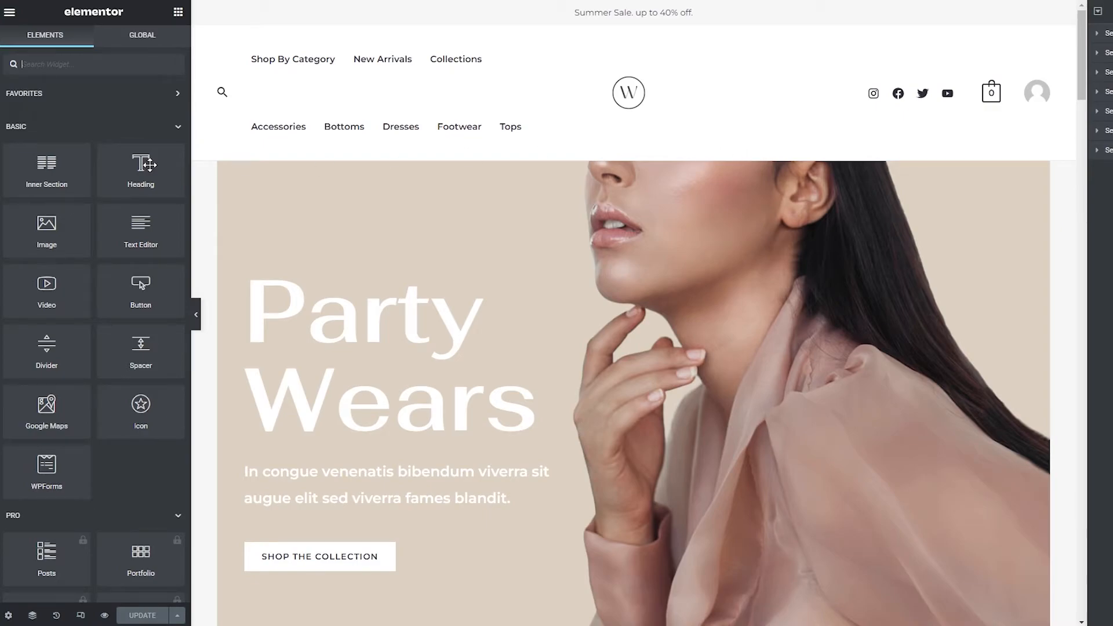
{"action": "scroll", "coordinate": [99, 109], "scroll_direction": "down", "scroll_amount": 9}
{"action": "scroll", "coordinate": [108, 207], "scroll_direction": "down", "scroll_amount": 8}
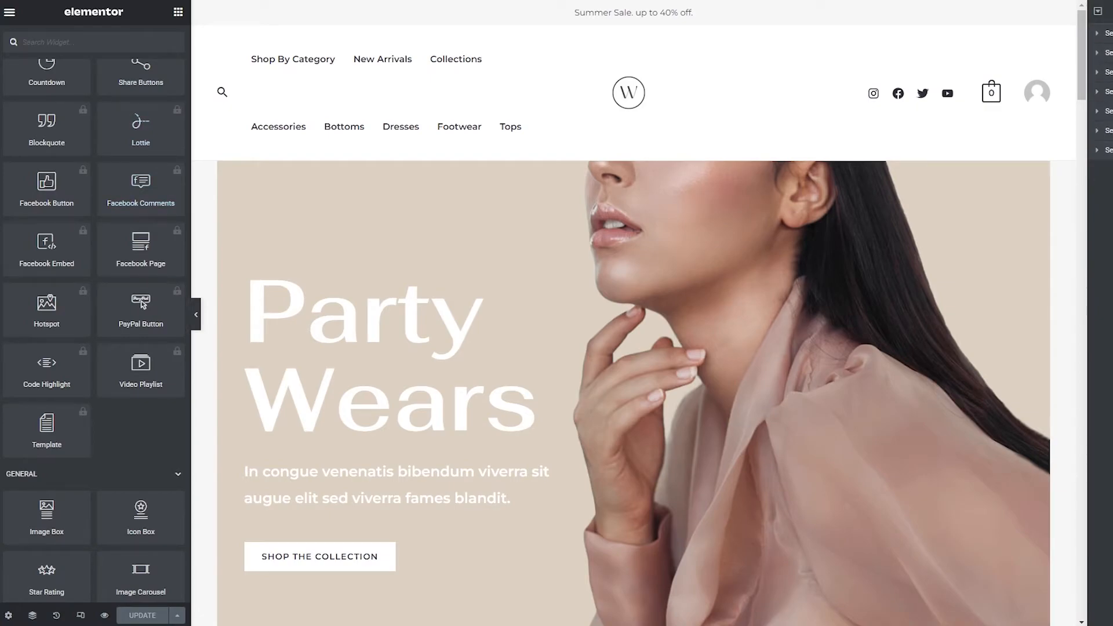
Step: Set the minimum height of the Party Wears hero section to 68 VH
{"action": "scroll", "coordinate": [631, 116], "scroll_direction": "down", "scroll_amount": 8}
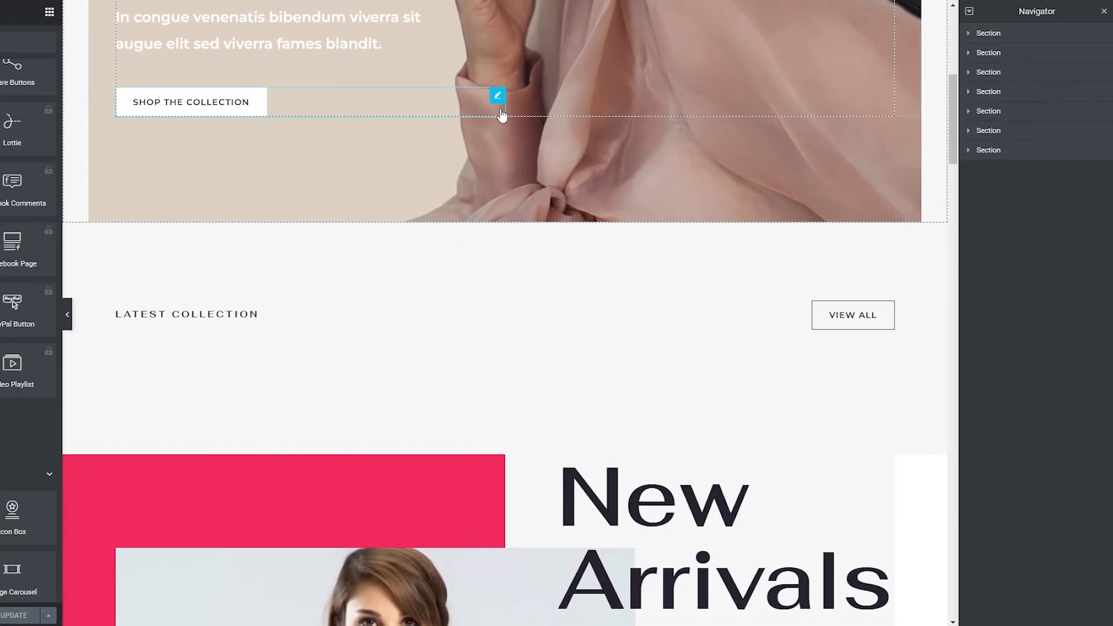
{"action": "scroll", "coordinate": [502, 115], "scroll_direction": "down", "scroll_amount": 10}
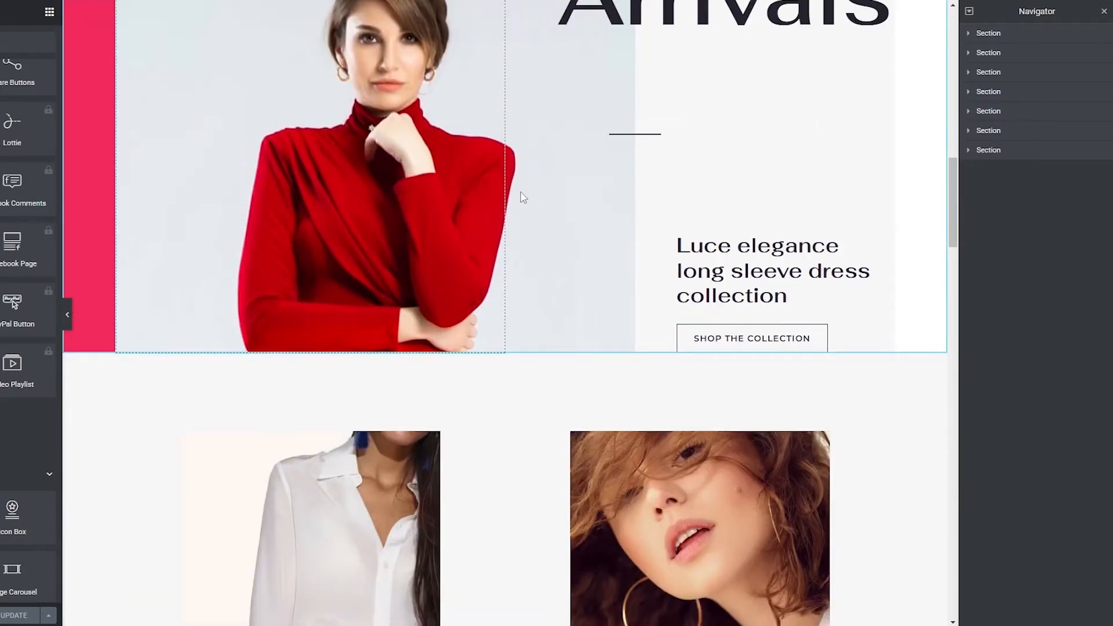
{"action": "scroll", "coordinate": [529, 197], "scroll_direction": "up", "scroll_amount": 15}
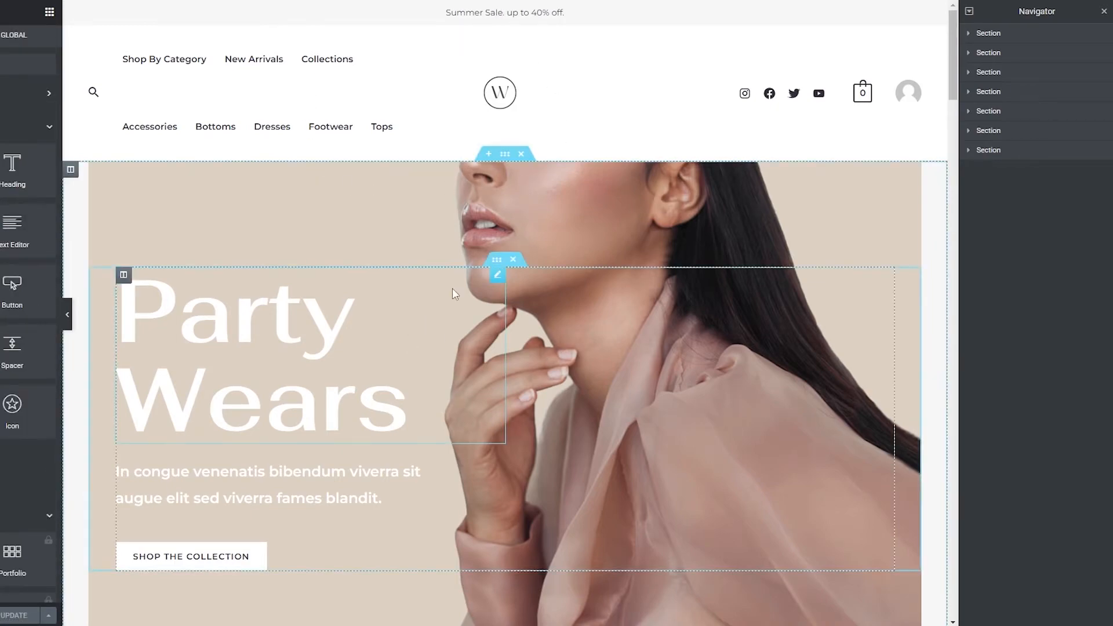
{"action": "scroll", "coordinate": [528, 288], "scroll_direction": "down", "scroll_amount": 2}
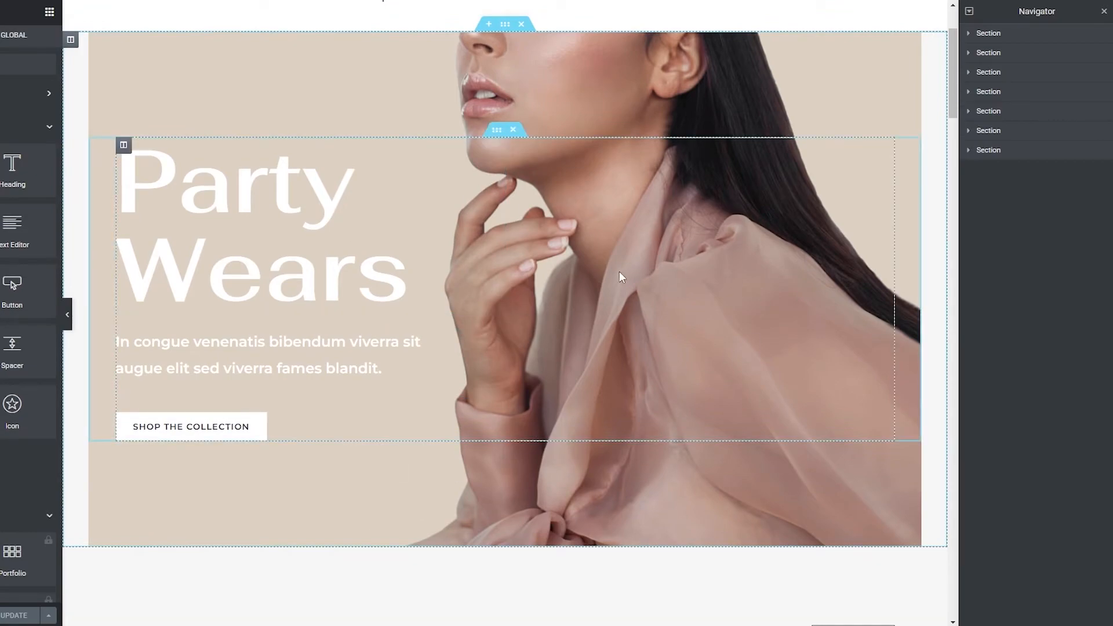
{"action": "scroll", "coordinate": [619, 278], "scroll_direction": "up", "scroll_amount": 2}
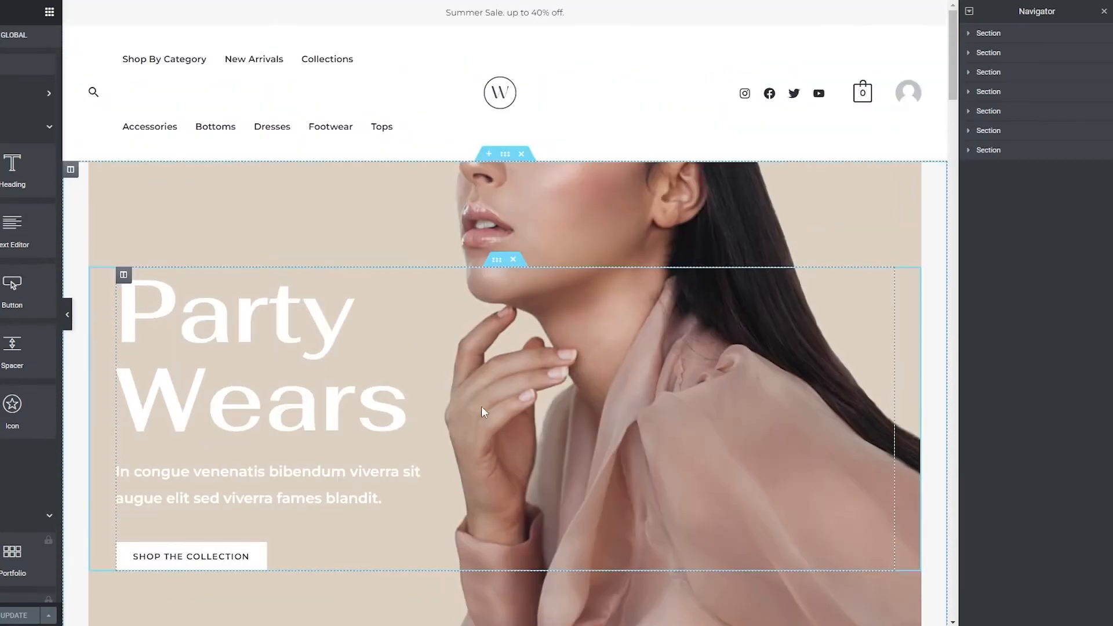
{"action": "left_click", "coordinate": [505, 155]}
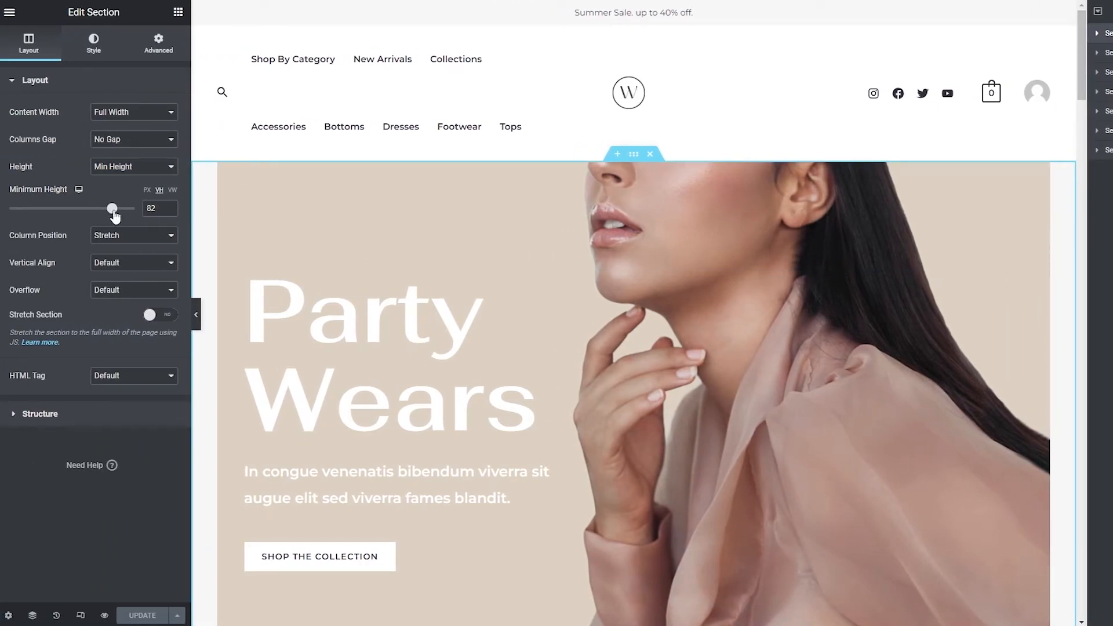
{"action": "mouse_move", "coordinate": [114, 215]}
{"action": "left_mouse_down"}
{"action": "mouse_move", "coordinate": [87, 214]}
{"action": "mouse_move", "coordinate": [96, 217]}
{"action": "left_mouse_up"}
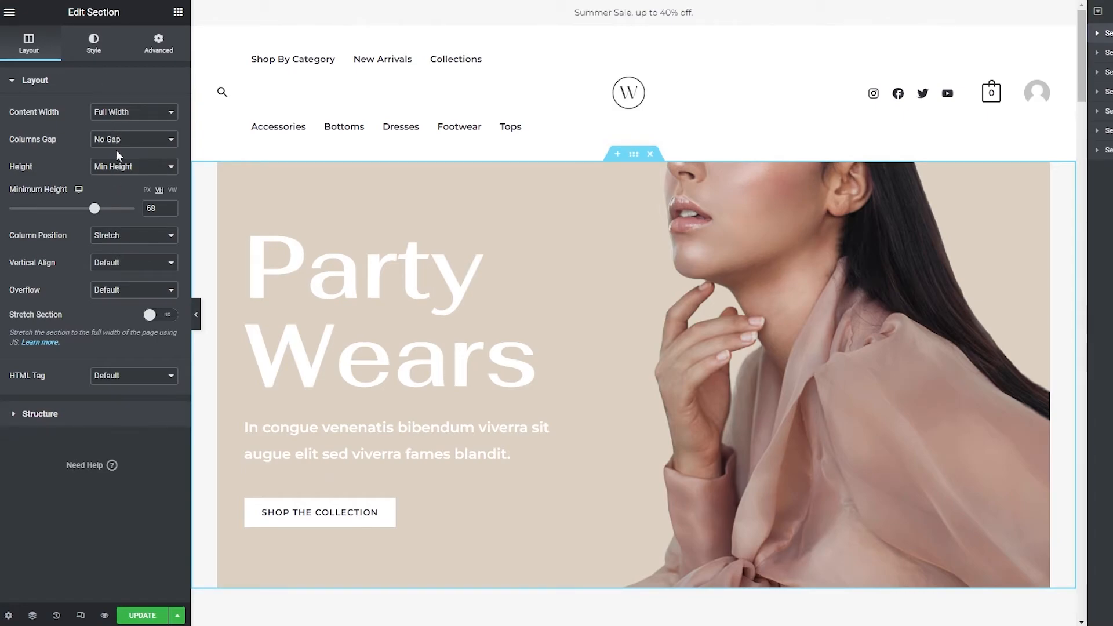
Step: Look through the hero section's background and background overlay styles and its layout settings
{"action": "left_click", "coordinate": [95, 51]}
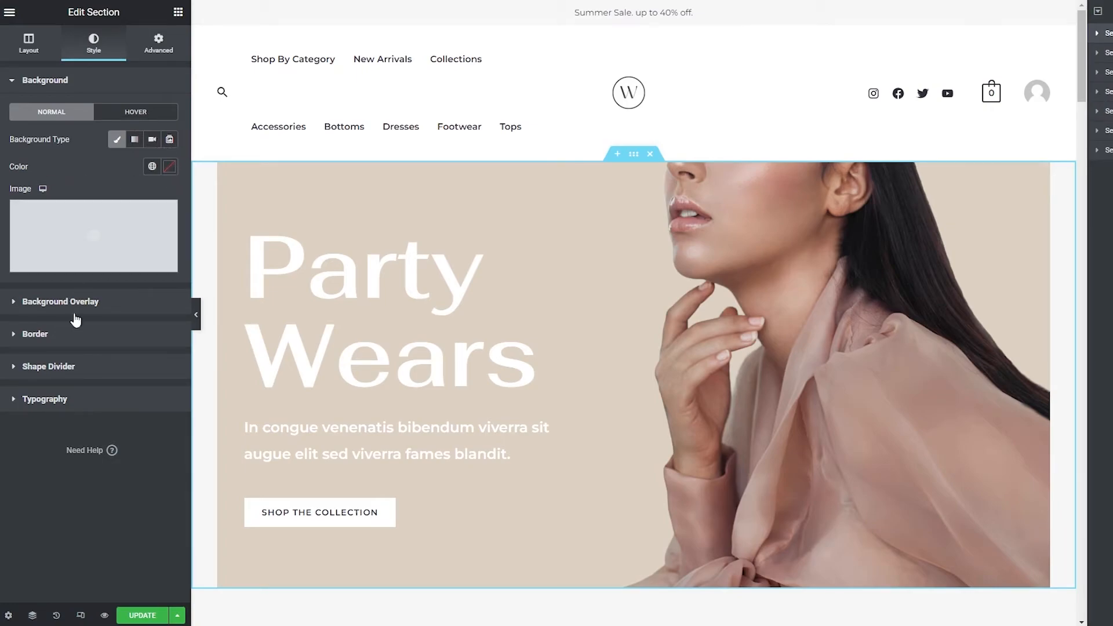
{"action": "left_click", "coordinate": [16, 303]}
{"action": "left_click", "coordinate": [16, 300]}
{"action": "left_click", "coordinate": [17, 82]}
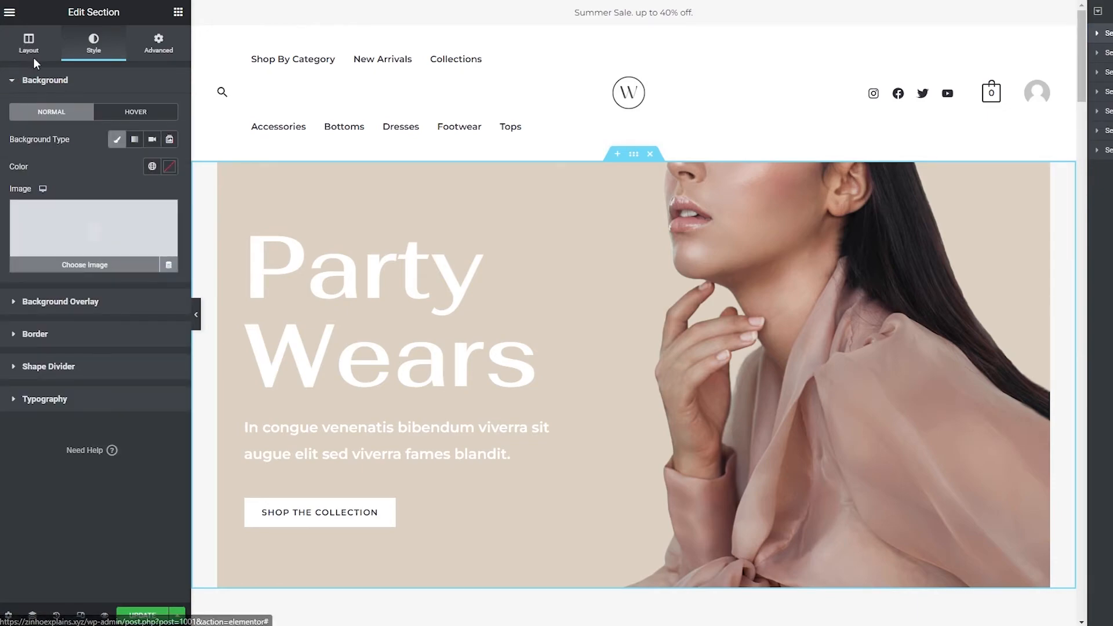
{"action": "left_click", "coordinate": [30, 42]}
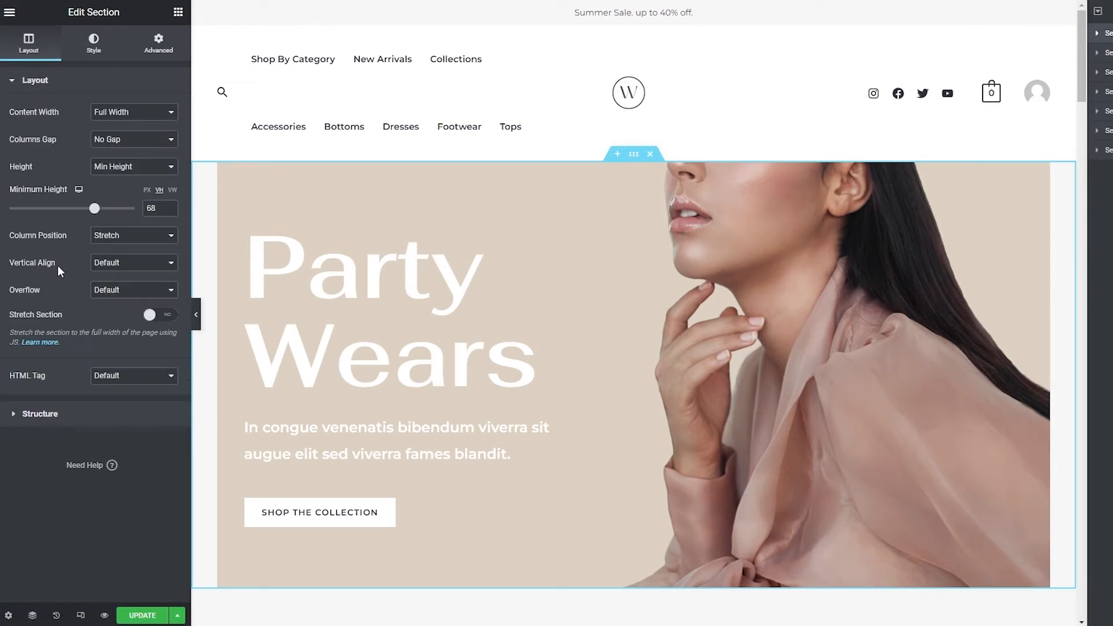
Step: Open the image selection for the hero section's background and look through the media library
{"action": "left_click", "coordinate": [78, 51]}
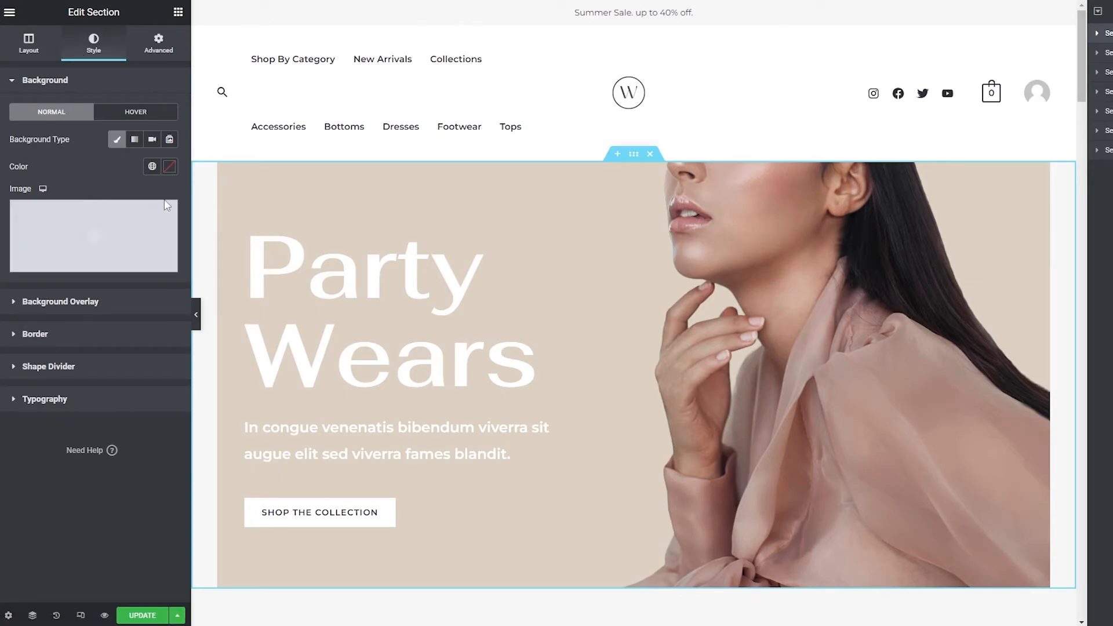
{"action": "left_click", "coordinate": [100, 267]}
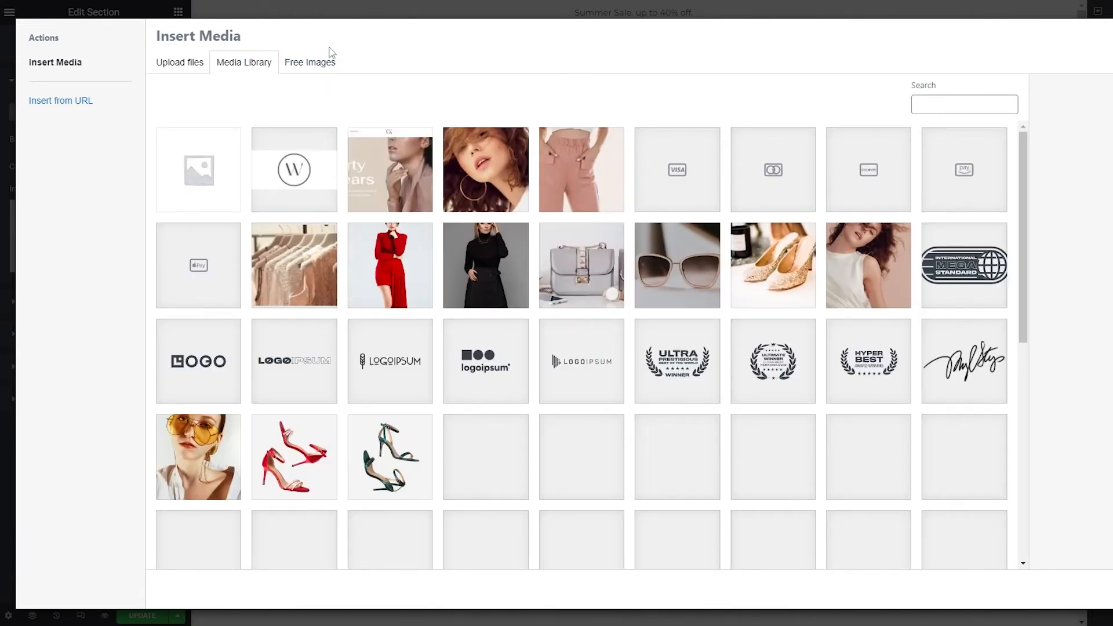
{"action": "scroll", "coordinate": [490, 201], "scroll_direction": "down", "scroll_amount": 8}
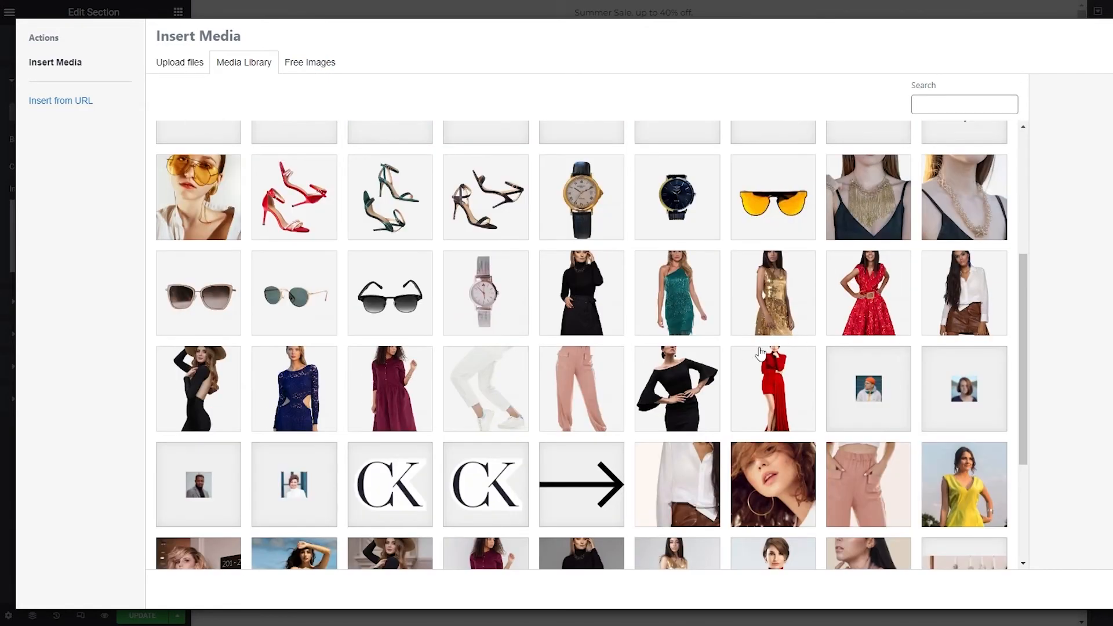
{"action": "scroll", "coordinate": [637, 452], "scroll_direction": "up", "scroll_amount": 10}
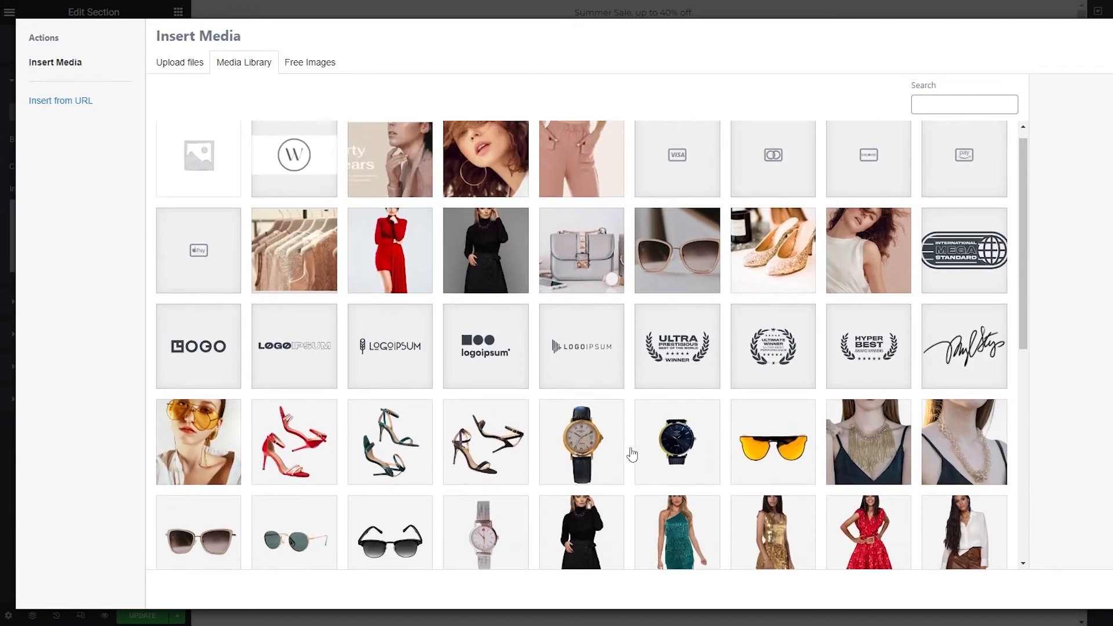
Step: Search the free images for "model" and browse the results
{"action": "left_click", "coordinate": [334, 65]}
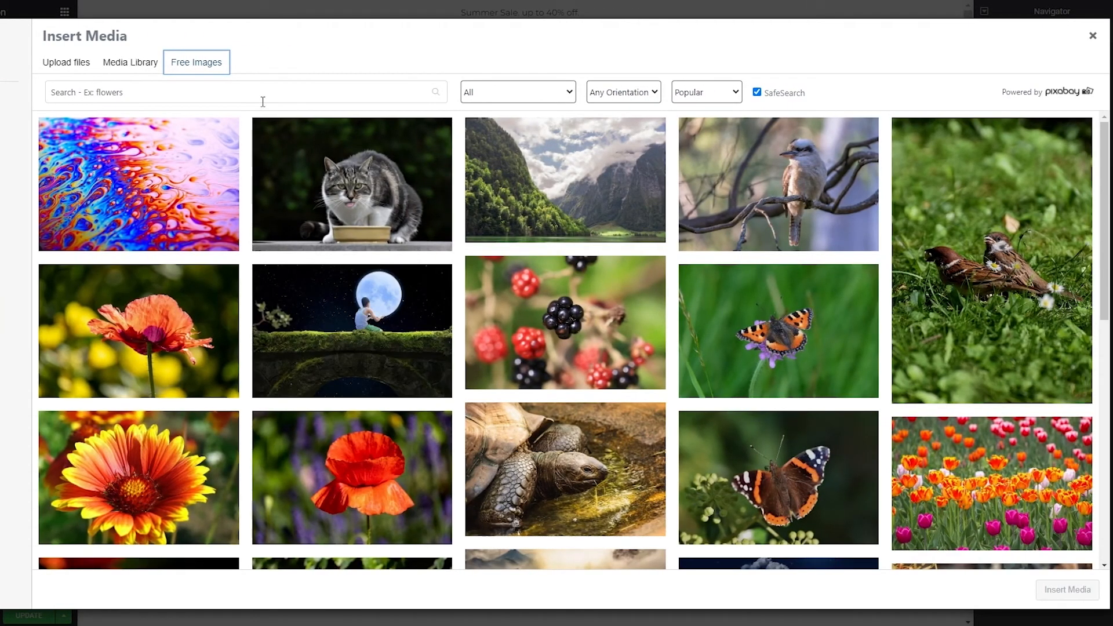
{"action": "left_click", "coordinate": [359, 100]}
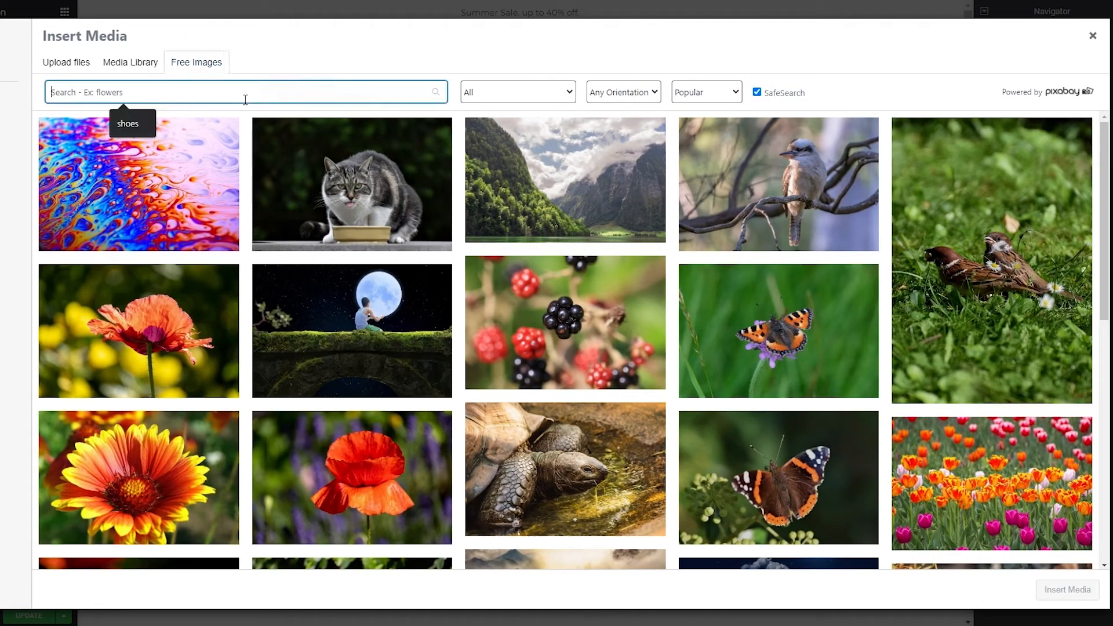
{"action": "type", "text": "model"}
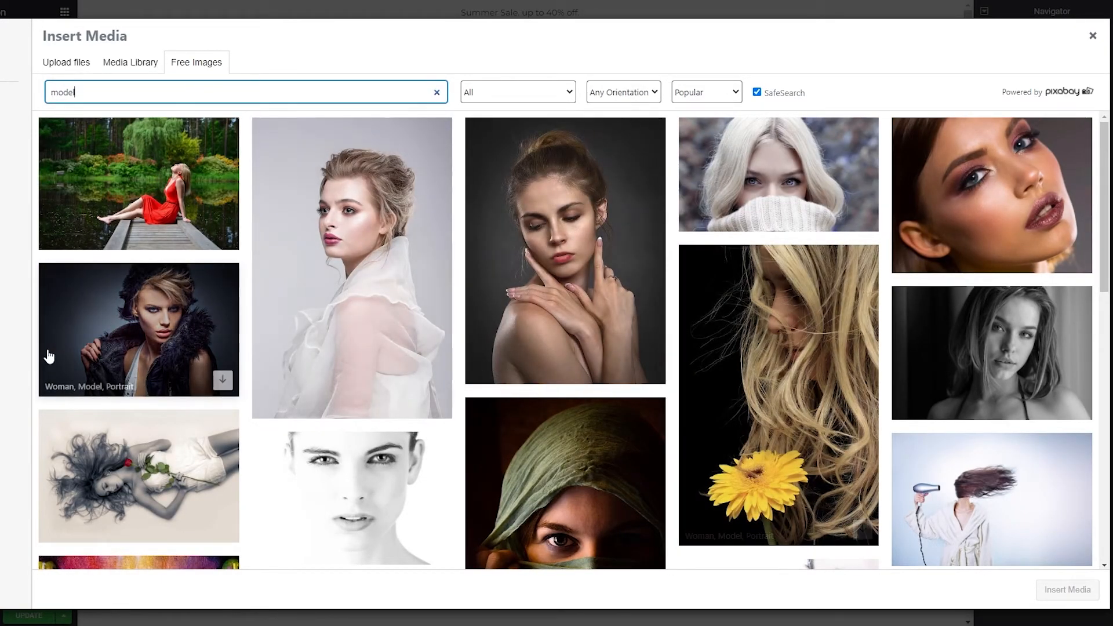
{"action": "scroll", "coordinate": [50, 356], "scroll_direction": "down", "scroll_amount": 8}
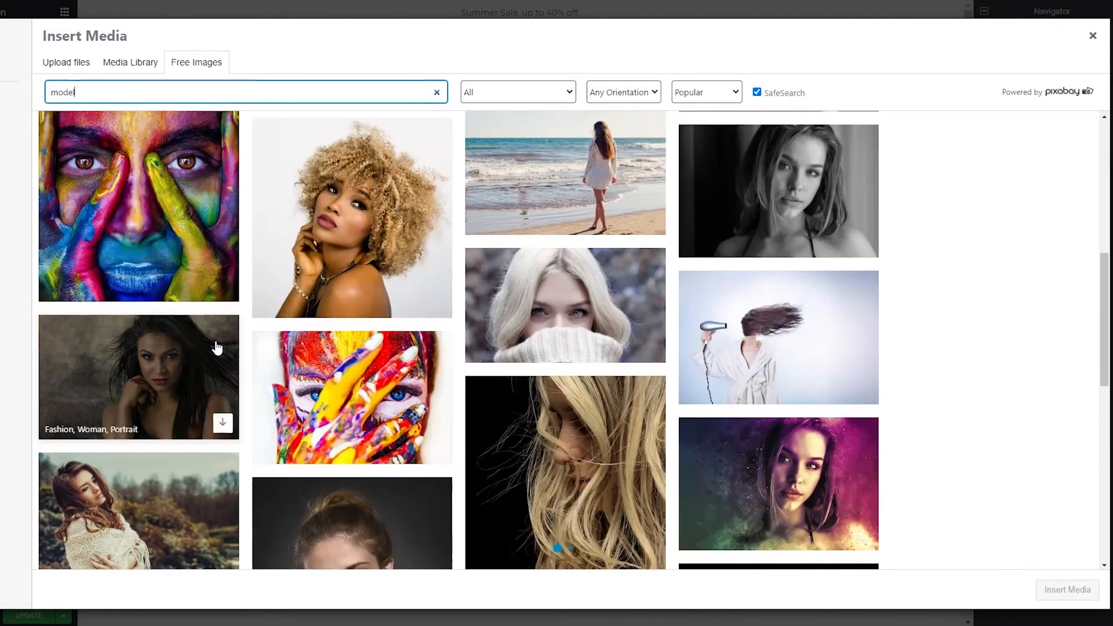
{"action": "scroll", "coordinate": [217, 348], "scroll_direction": "up", "scroll_amount": 8}
Step: Change the free image search to "dress" and look through the pictures
{"action": "double_click", "coordinate": [128, 89]}
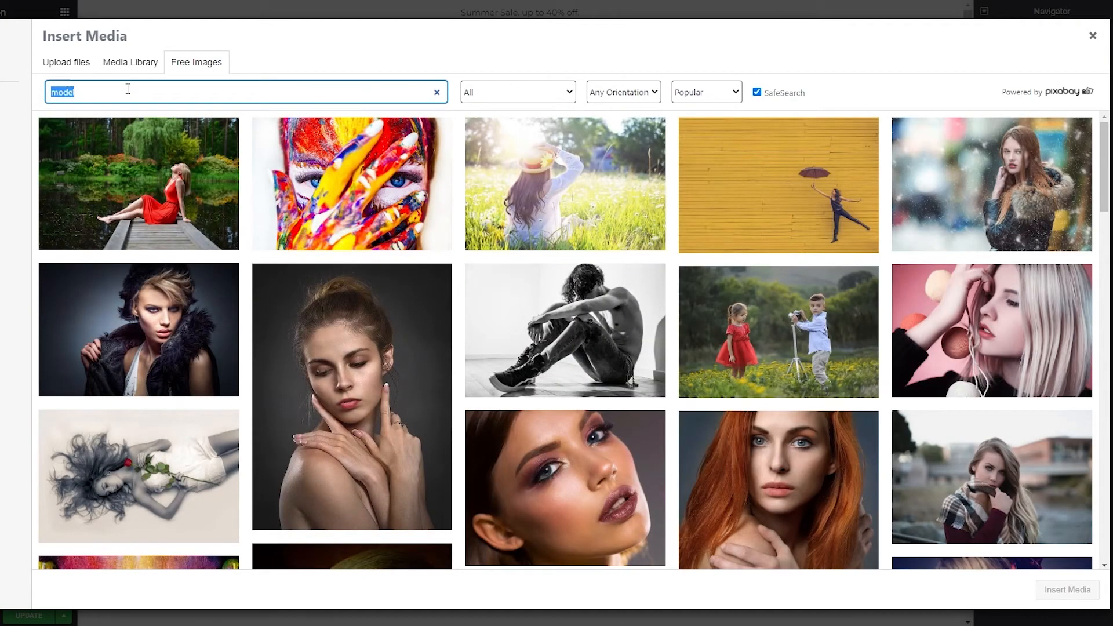
{"action": "type", "text": "dress"}
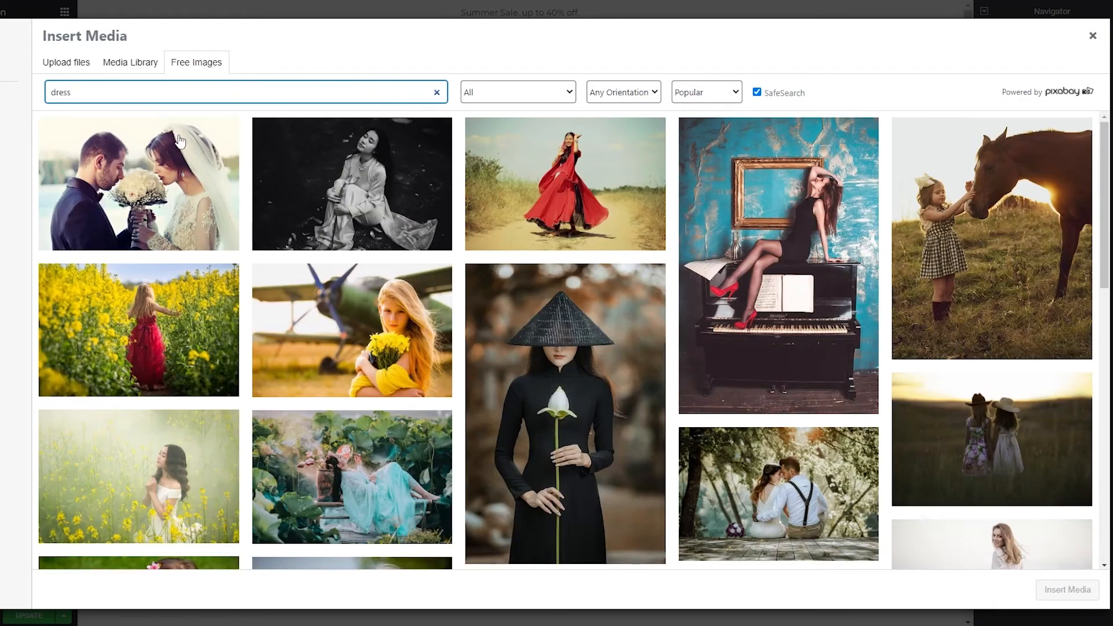
{"action": "scroll", "coordinate": [811, 290], "scroll_direction": "down", "scroll_amount": 3}
{"action": "scroll", "coordinate": [816, 292], "scroll_direction": "down", "scroll_amount": 5}
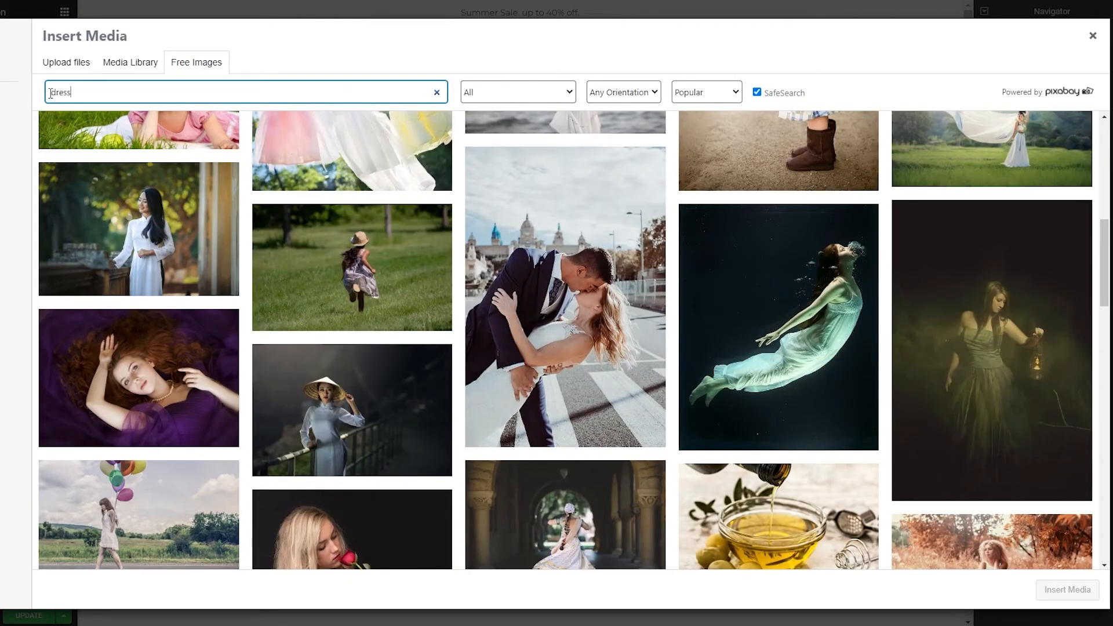
Step: Narrow the free image search to "party dress" and browse the pictures
{"action": "left_click", "coordinate": [50, 93]}
{"action": "type", "text": "party"}
{"action": "scroll", "coordinate": [893, 228], "scroll_direction": "down", "scroll_amount": 5}
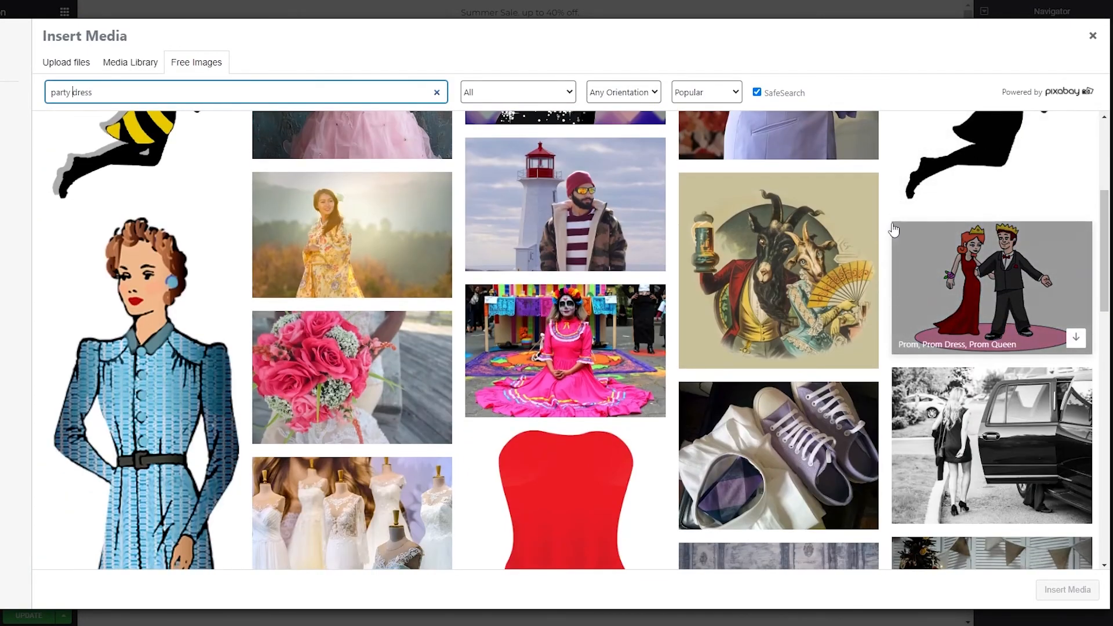
{"action": "scroll", "coordinate": [893, 228], "scroll_direction": "down", "scroll_amount": 5}
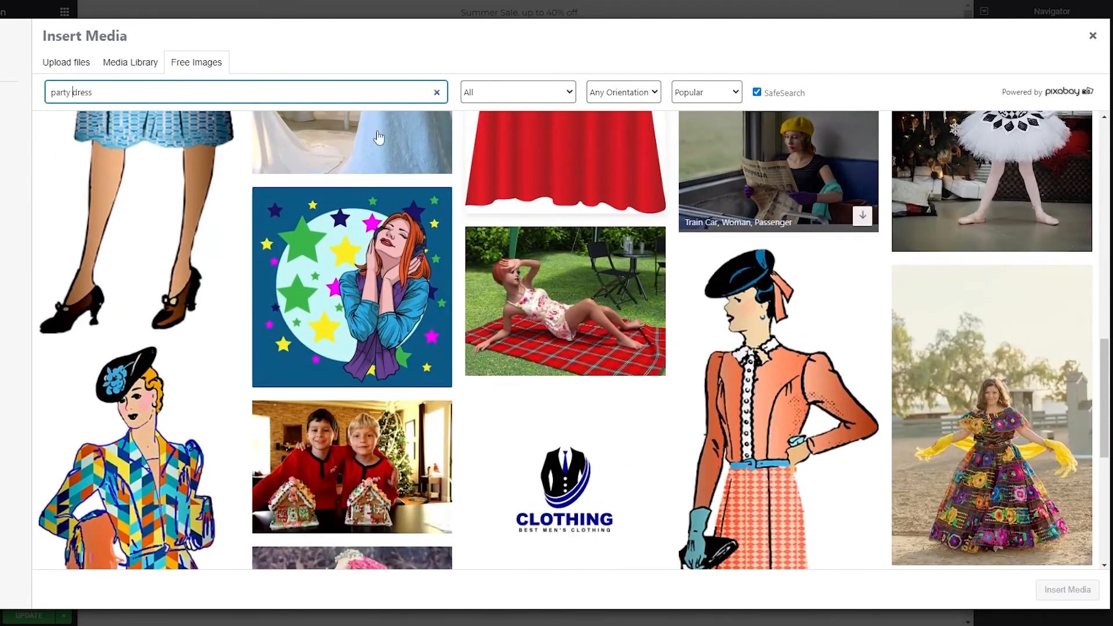
Step: Search the free images for "party" and look through the results
{"action": "double_click", "coordinate": [90, 91]}
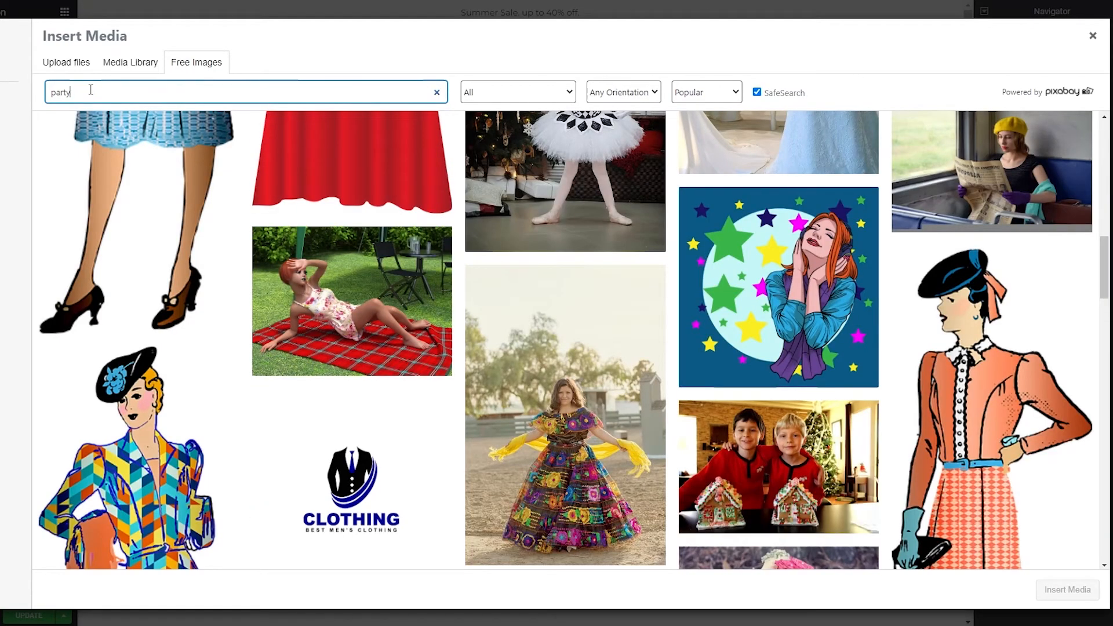
{"action": "type", "text": "party"}
{"action": "scroll", "coordinate": [470, 306], "scroll_direction": "down", "scroll_amount": 10}
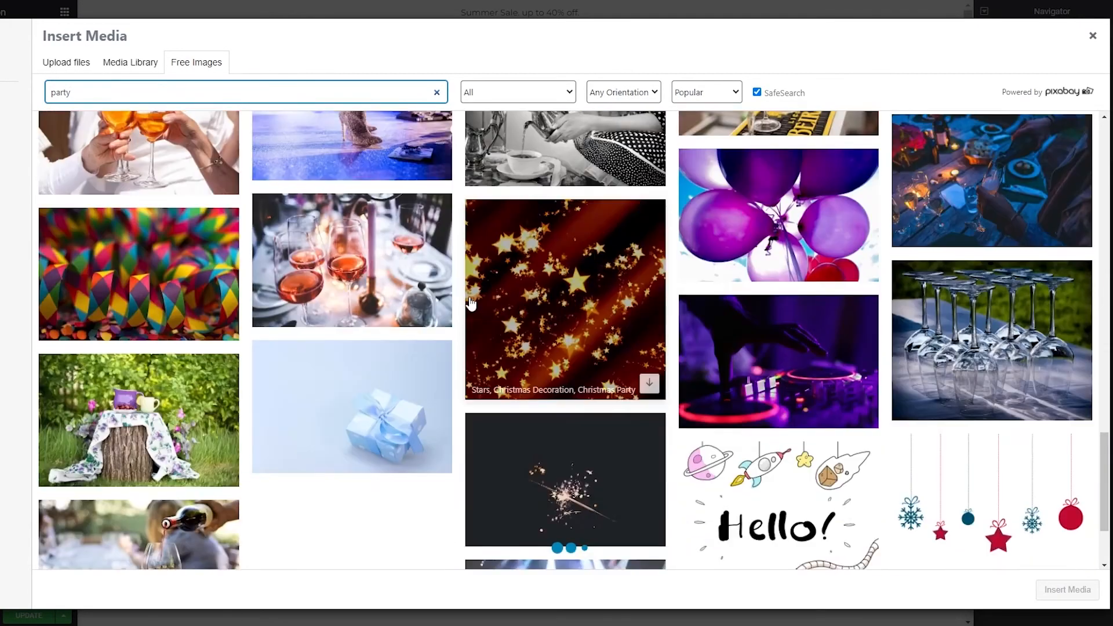
{"action": "scroll", "coordinate": [471, 307], "scroll_direction": "down", "scroll_amount": 10}
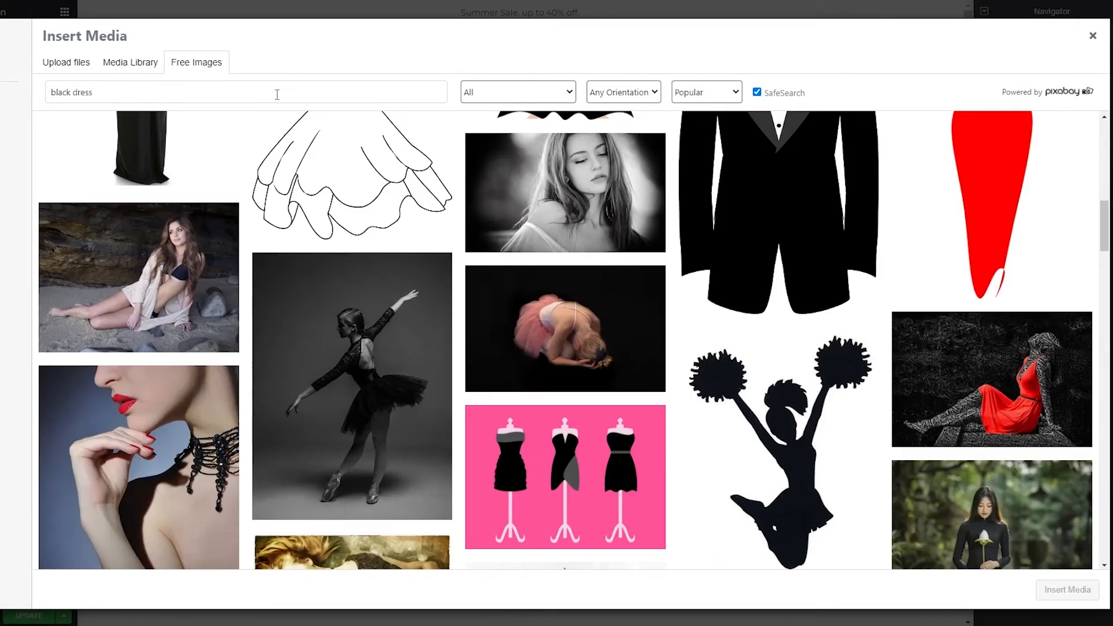
Step: Search the free images for "black dress" and import the close-up of the woman with red lips and a black beaded necklace
{"action": "scroll", "coordinate": [295, 259], "scroll_direction": "down", "scroll_amount": 3}
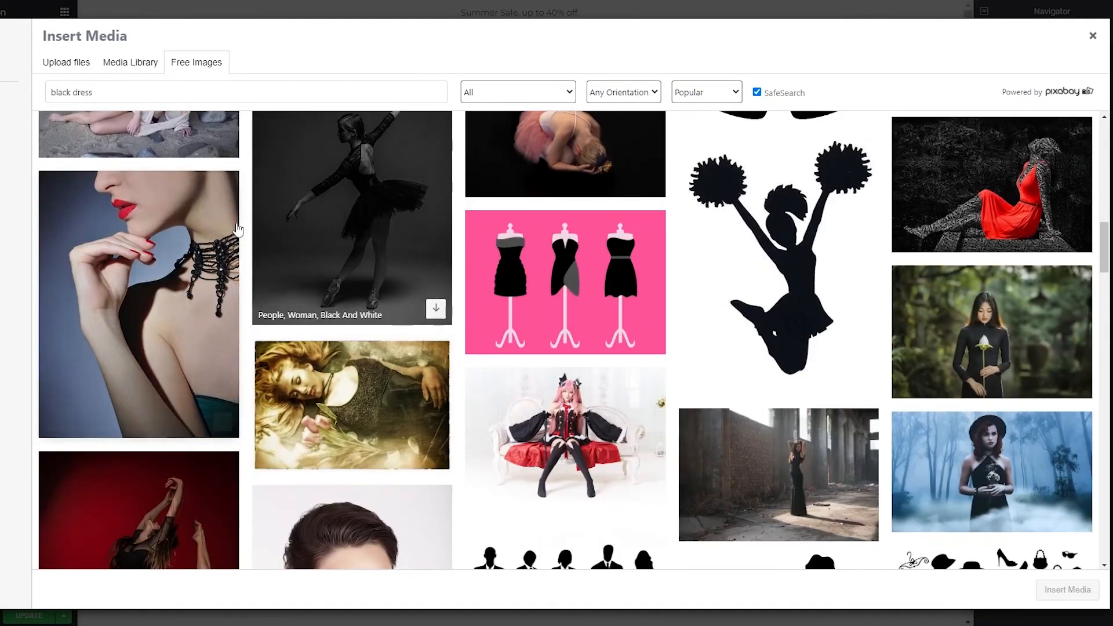
{"action": "scroll", "coordinate": [194, 326], "scroll_direction": "down", "scroll_amount": 1}
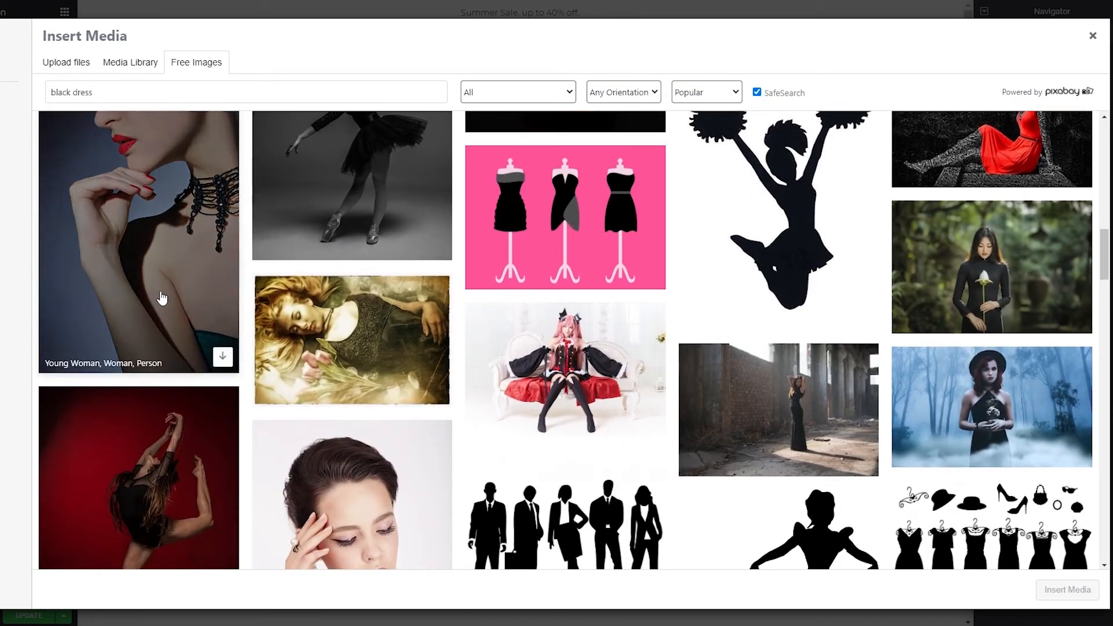
{"action": "scroll", "coordinate": [159, 298], "scroll_direction": "down", "scroll_amount": 4}
{"action": "scroll", "coordinate": [174, 323], "scroll_direction": "up", "scroll_amount": 6}
{"action": "left_click", "coordinate": [161, 359]}
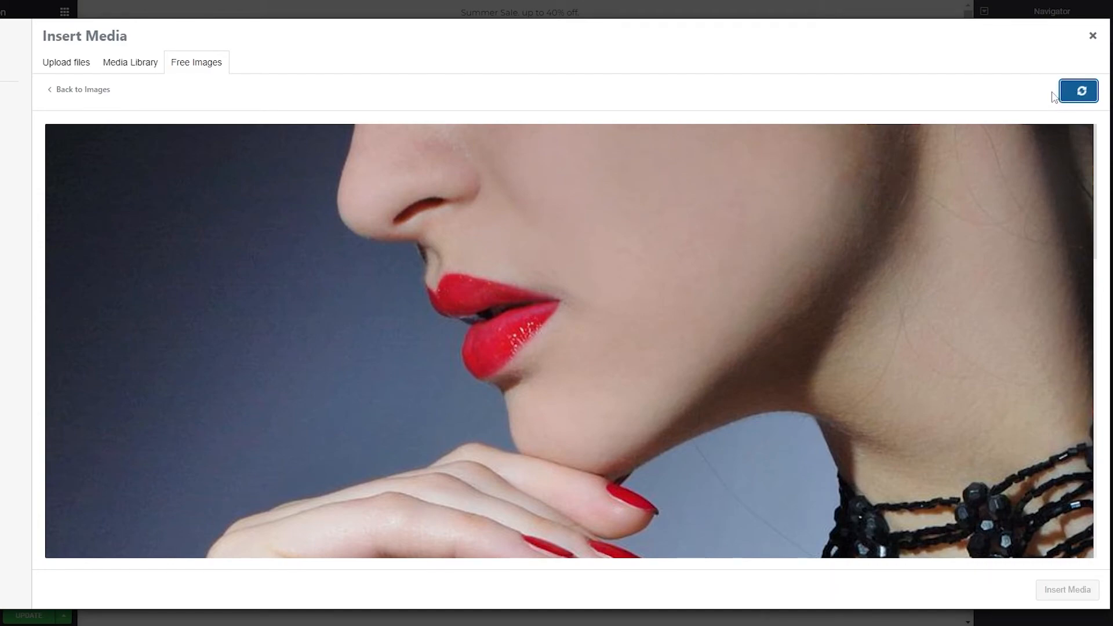
Step: Look through the home page's sections from the hero down to the special offer and back to New Arrivals
{"action": "scroll", "coordinate": [725, 302], "scroll_direction": "down", "scroll_amount": 2}
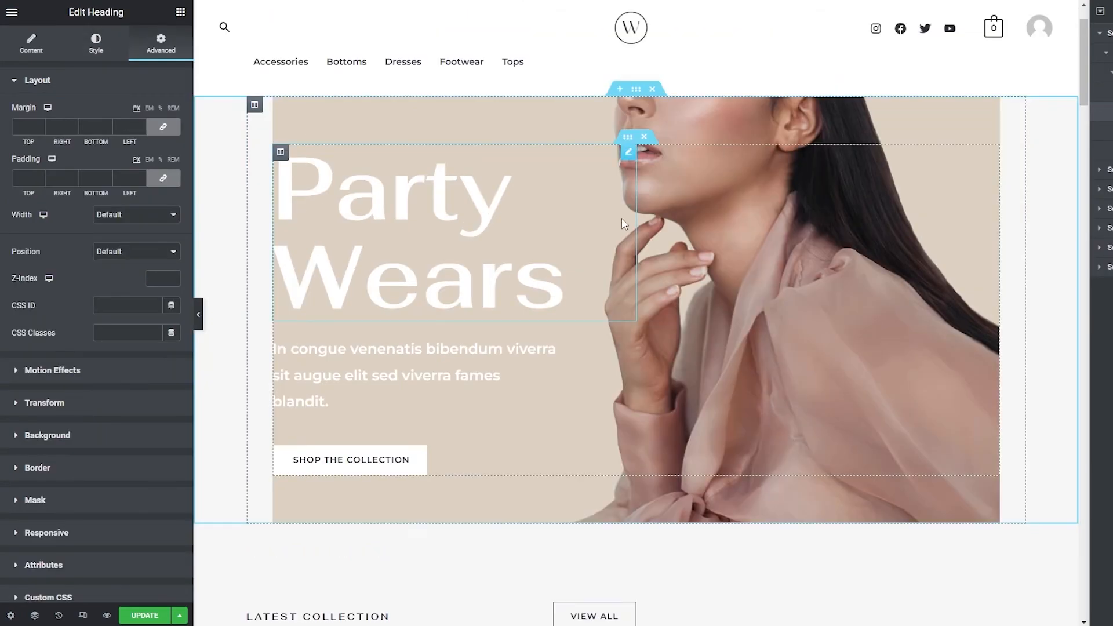
{"action": "scroll", "coordinate": [462, 441], "scroll_direction": "down", "scroll_amount": 10}
{"action": "scroll", "coordinate": [579, 453], "scroll_direction": "up", "scroll_amount": 4}
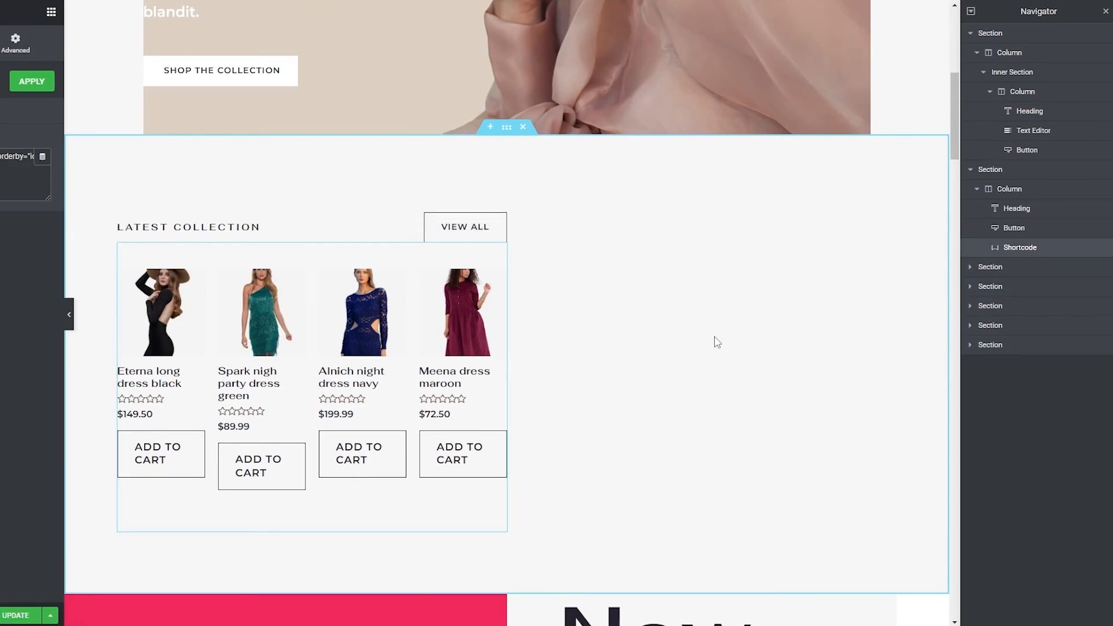
{"action": "scroll", "coordinate": [717, 342], "scroll_direction": "down", "scroll_amount": 20}
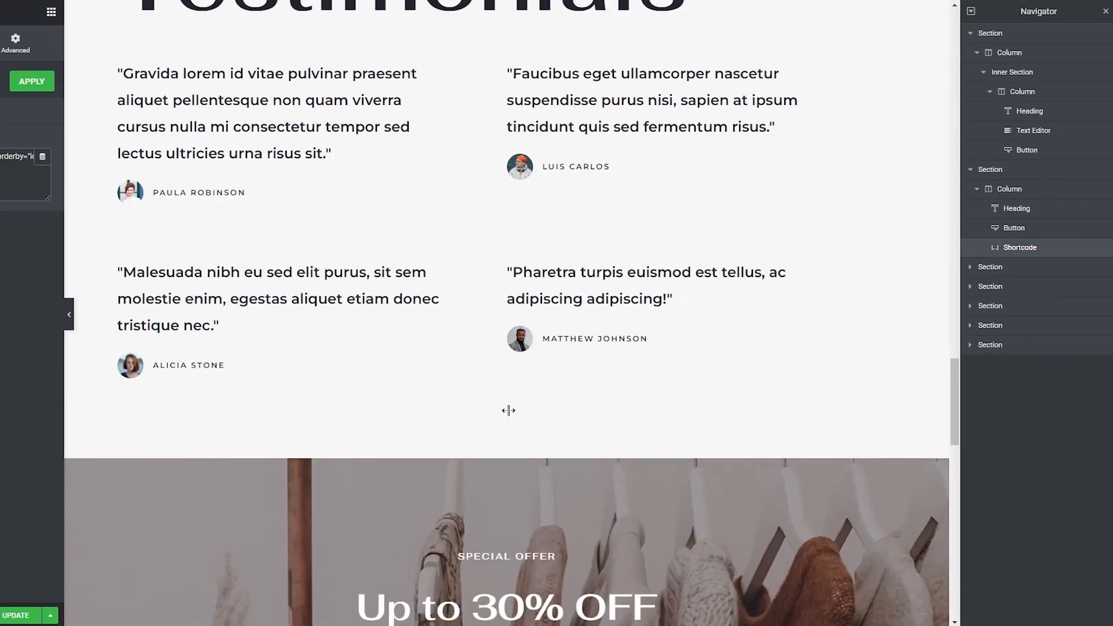
{"action": "scroll", "coordinate": [508, 411], "scroll_direction": "down", "scroll_amount": 5}
{"action": "scroll", "coordinate": [509, 409], "scroll_direction": "up", "scroll_amount": 7}
{"action": "scroll", "coordinate": [509, 412], "scroll_direction": "up", "scroll_amount": 10}
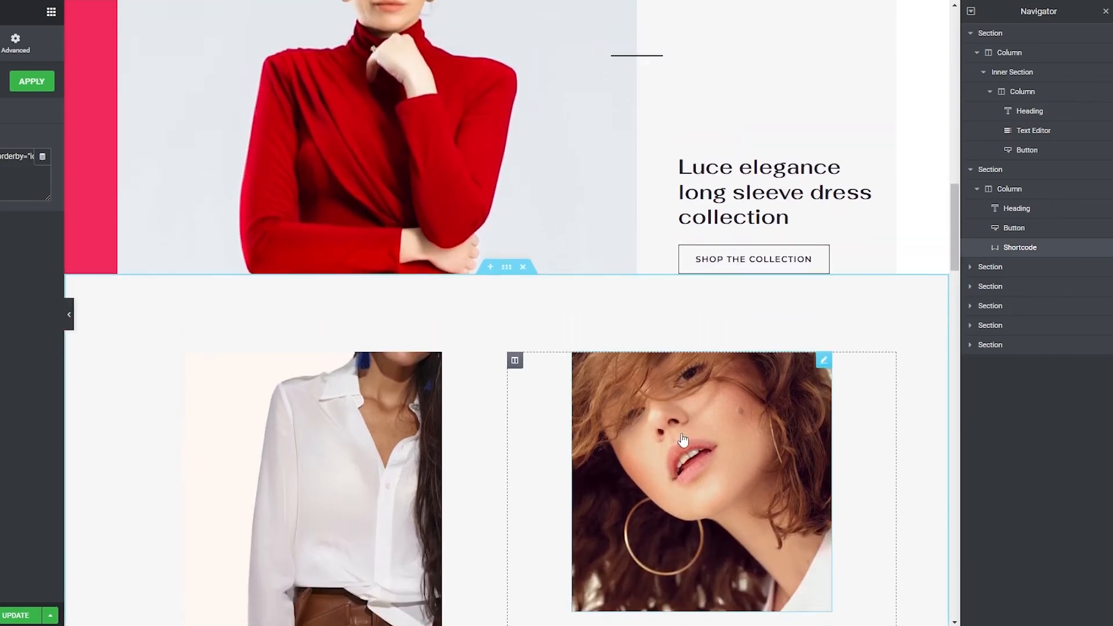
{"action": "scroll", "coordinate": [683, 441], "scroll_direction": "up", "scroll_amount": 5}
{"action": "scroll", "coordinate": [478, 405], "scroll_direction": "down", "scroll_amount": 2}
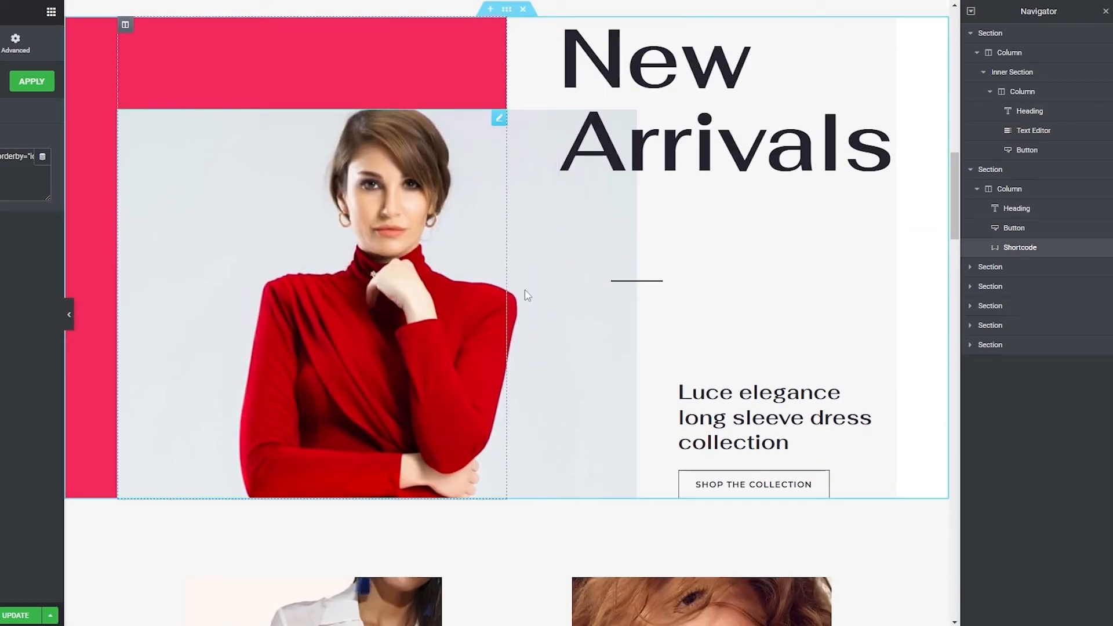
{"action": "scroll", "coordinate": [528, 296], "scroll_direction": "up", "scroll_amount": 2}
Step: Open the New Arrivals heading for editing and select its title text
{"action": "left_click", "coordinate": [665, 209]}
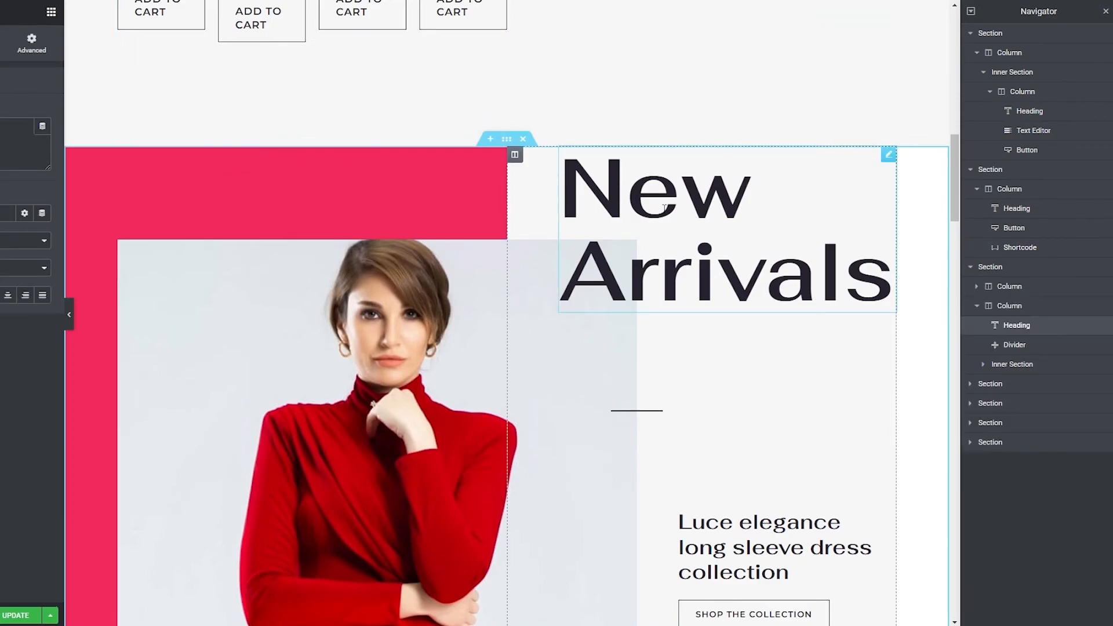
{"action": "double_click", "coordinate": [735, 280]}
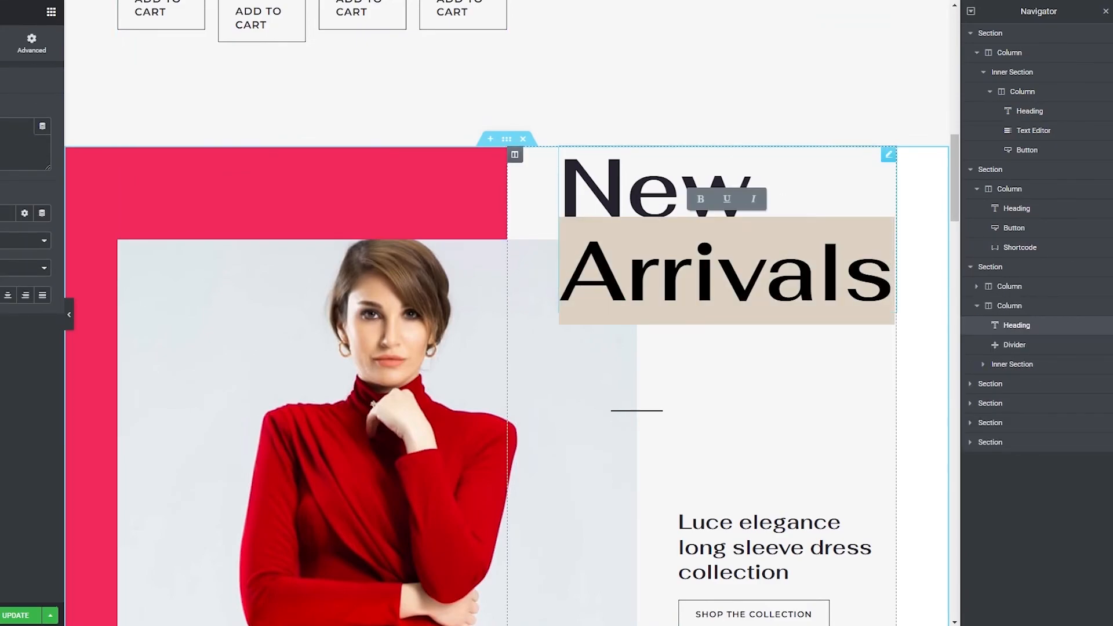
{"action": "double_click", "coordinate": [645, 213]}
{"action": "left_click", "coordinate": [661, 272]}
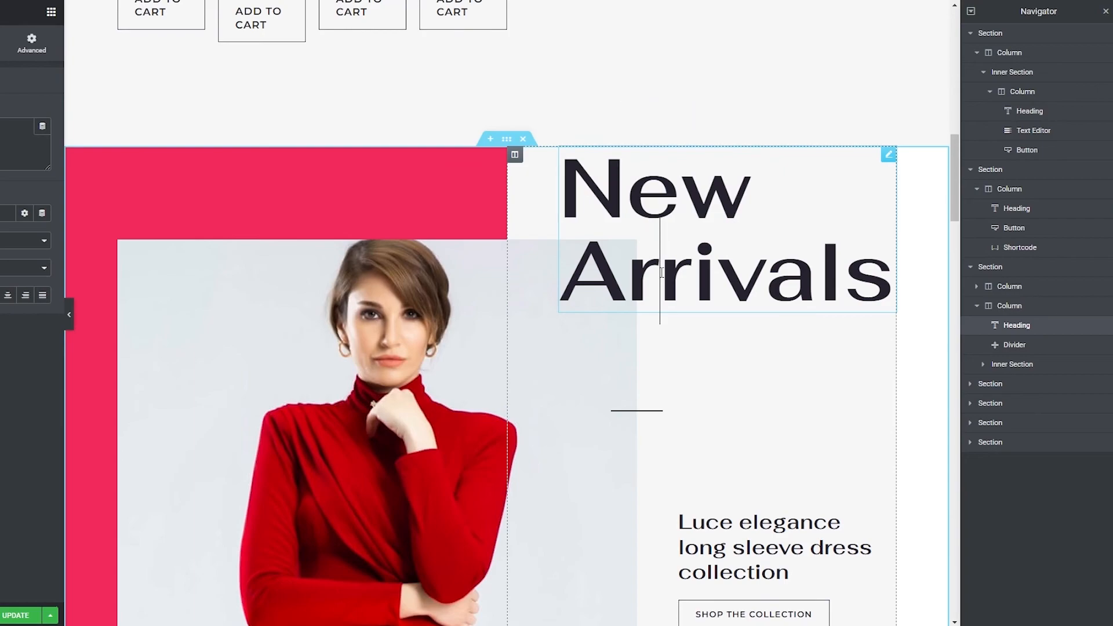
{"action": "key", "text": "ctrl+a"}
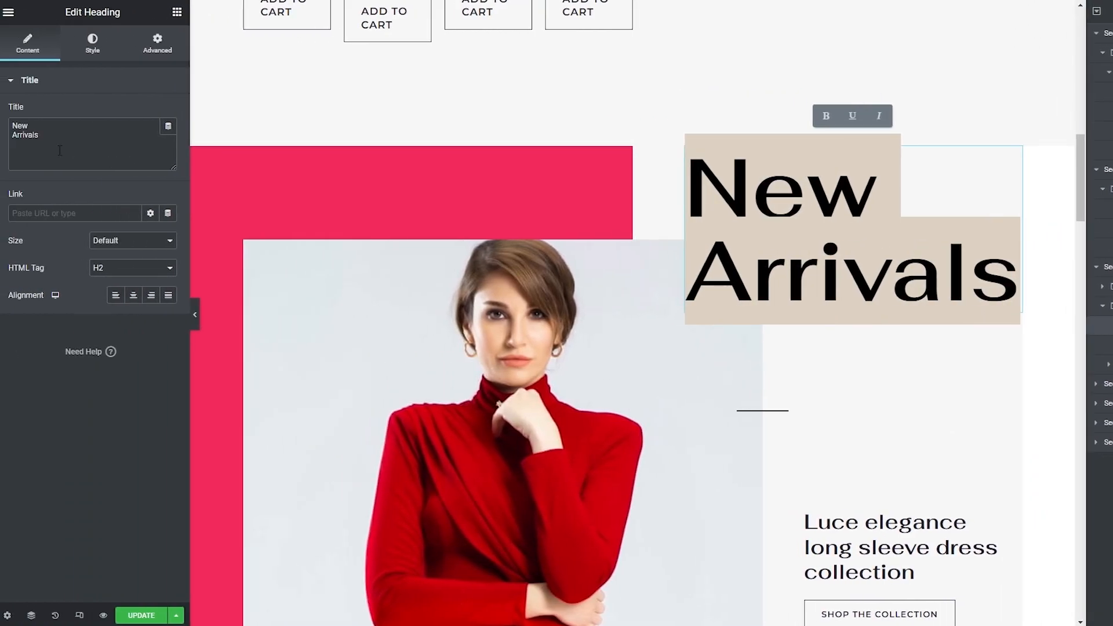
{"action": "left_click", "coordinate": [47, 133]}
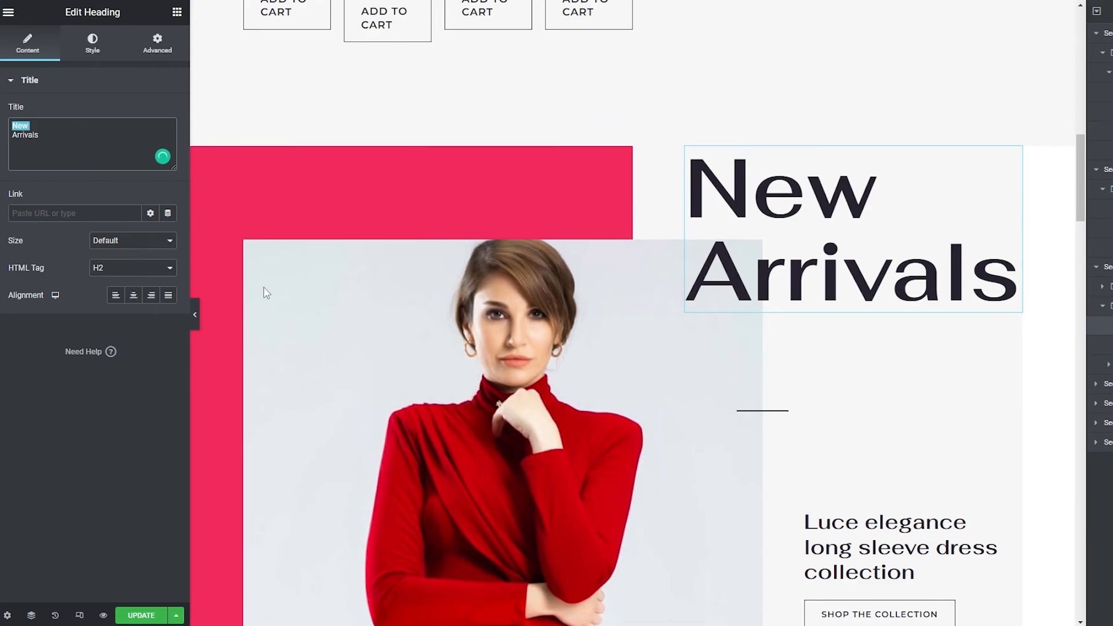
Step: Set the Party Wears hero section's entrance animation to Fade In
{"action": "scroll", "coordinate": [253, 296], "scroll_direction": "up", "scroll_amount": 20}
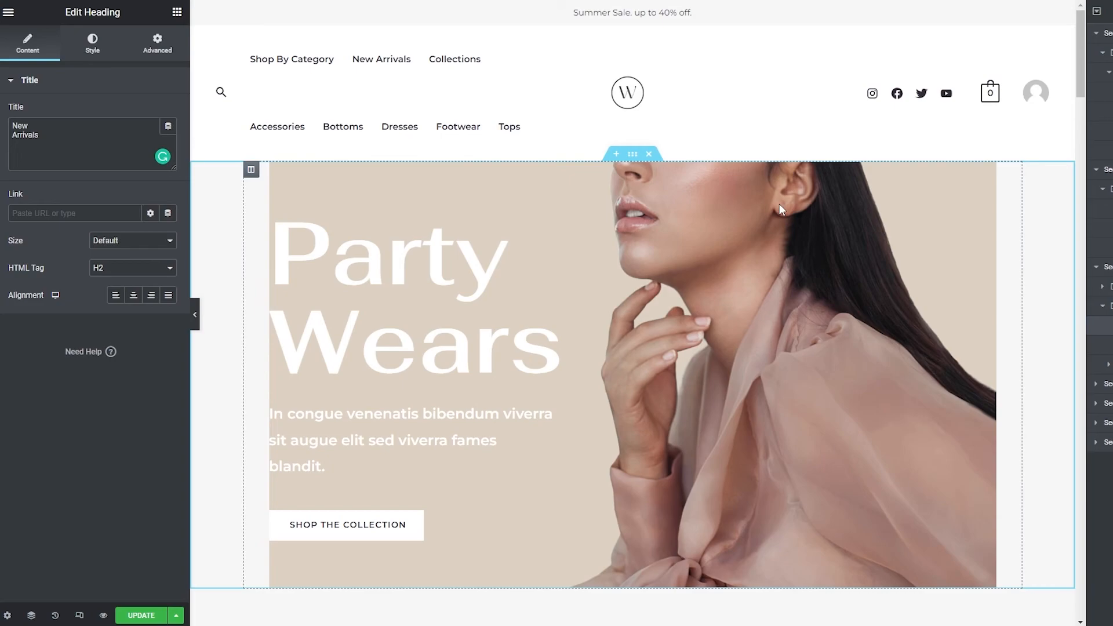
{"action": "scroll", "coordinate": [779, 203], "scroll_direction": "down", "scroll_amount": 1}
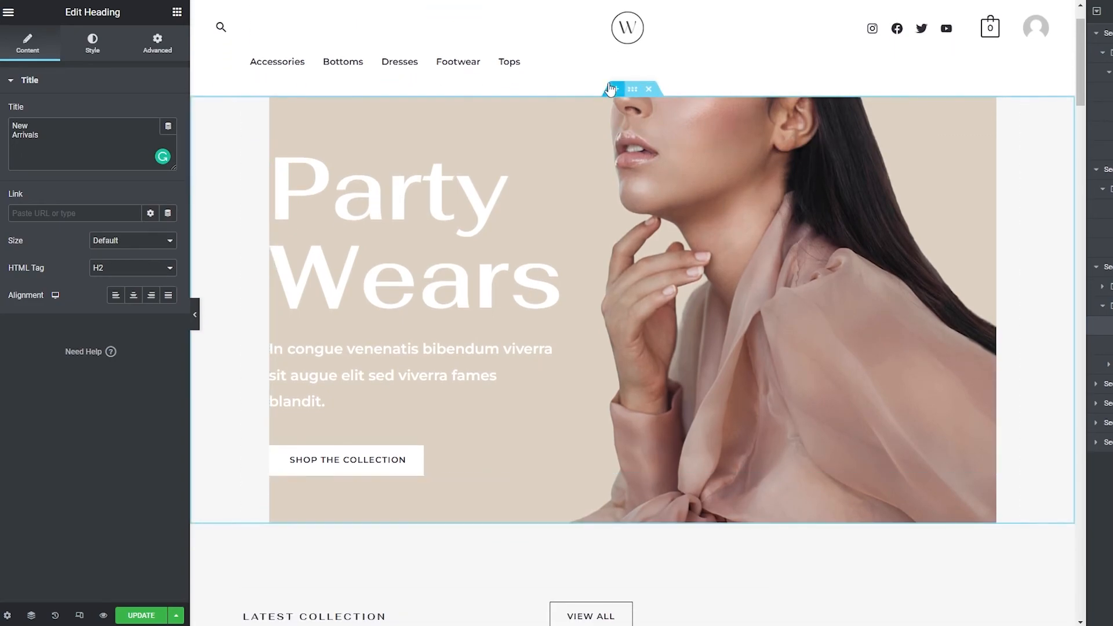
{"action": "left_click", "coordinate": [634, 96]}
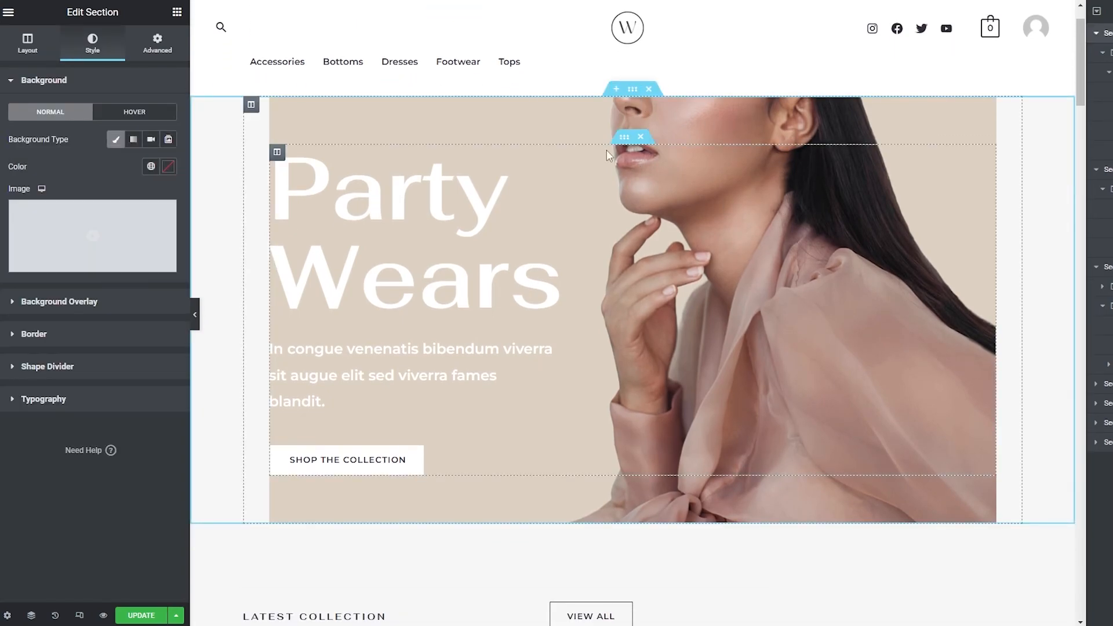
{"action": "left_click", "coordinate": [144, 45]}
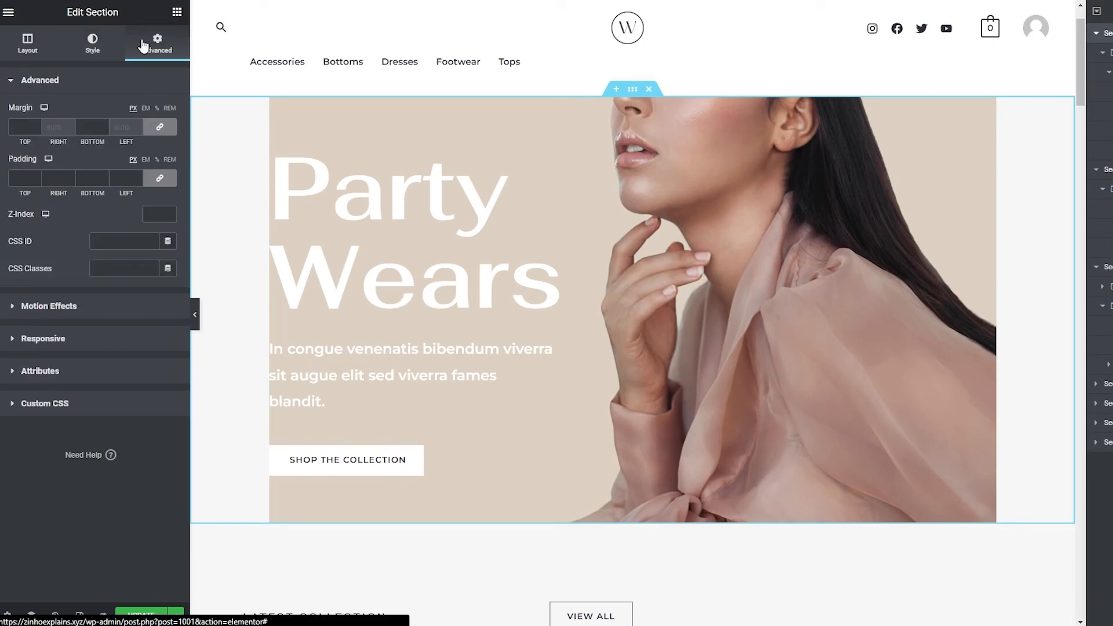
{"action": "left_click", "coordinate": [17, 311]}
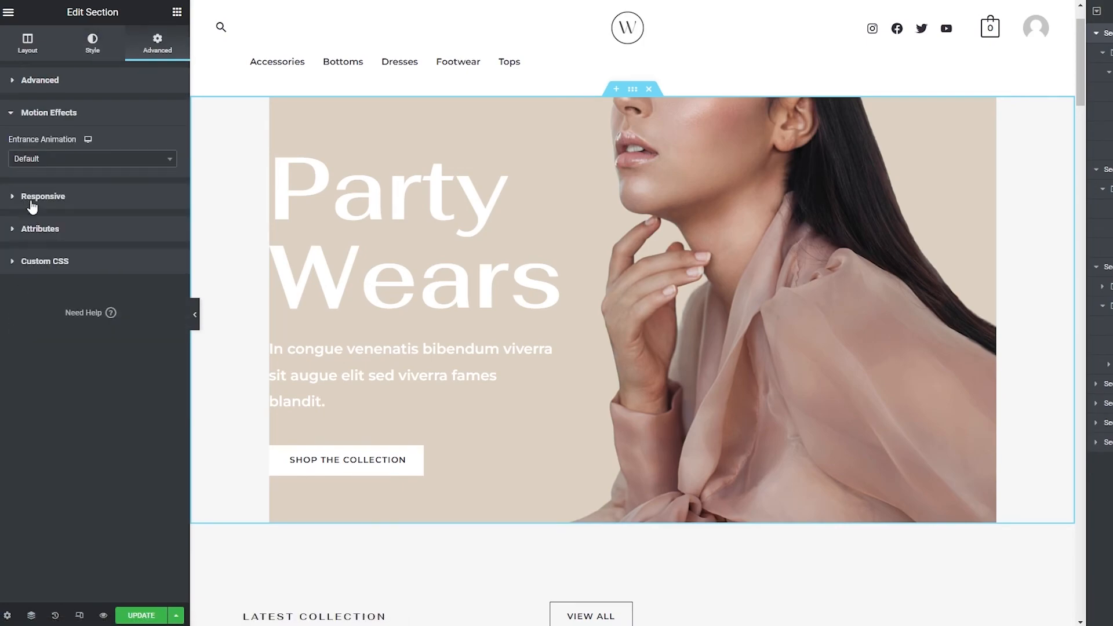
{"action": "left_click", "coordinate": [56, 159]}
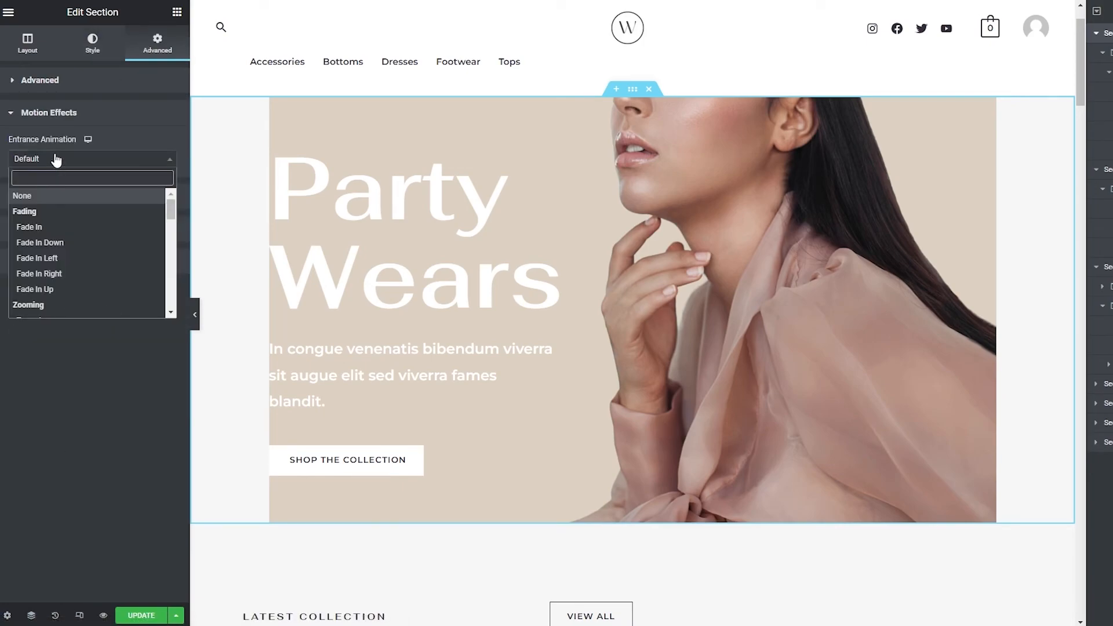
{"action": "left_click", "coordinate": [61, 227]}
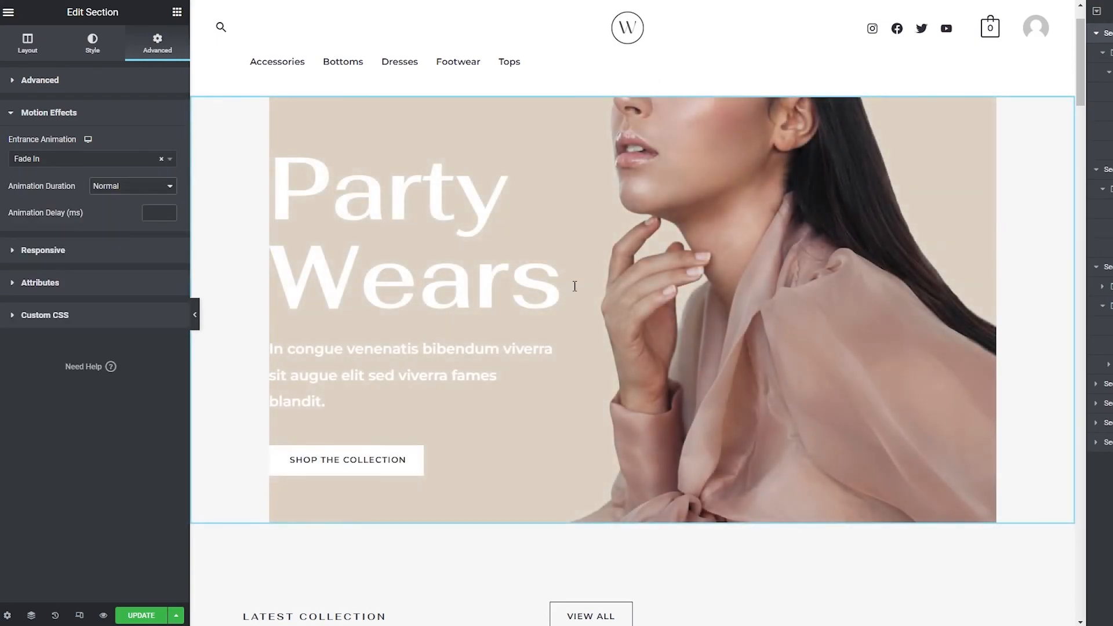
Step: Look through the hero section's responsive, attributes and custom CSS settings, and preview the page's changes
{"action": "left_click", "coordinate": [43, 250]}
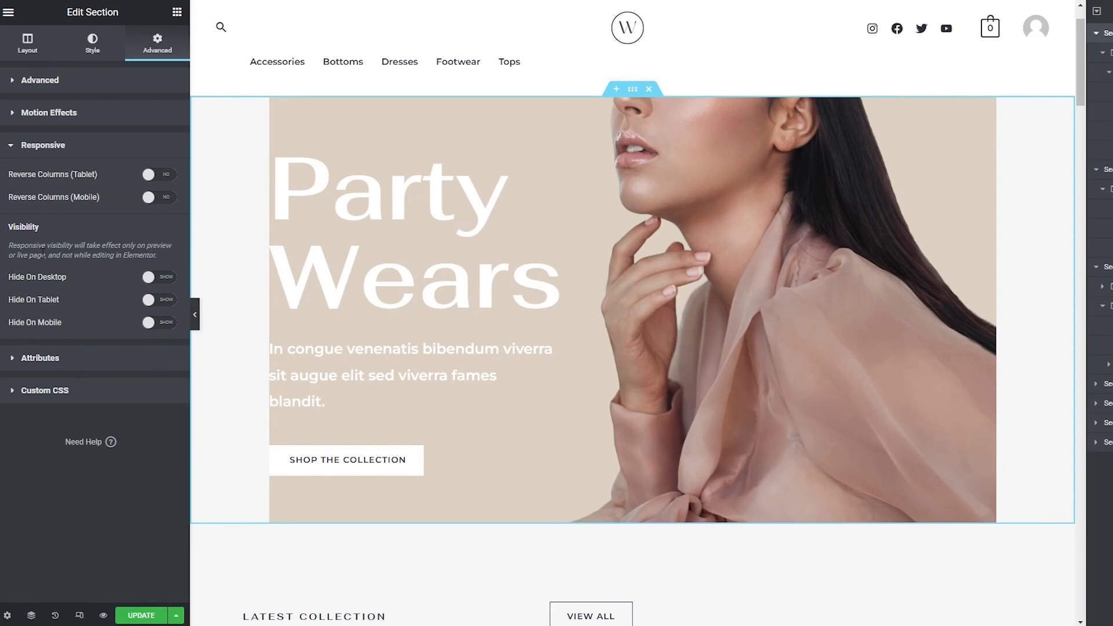
{"action": "left_click", "coordinate": [50, 356]}
{"action": "left_click", "coordinate": [47, 408]}
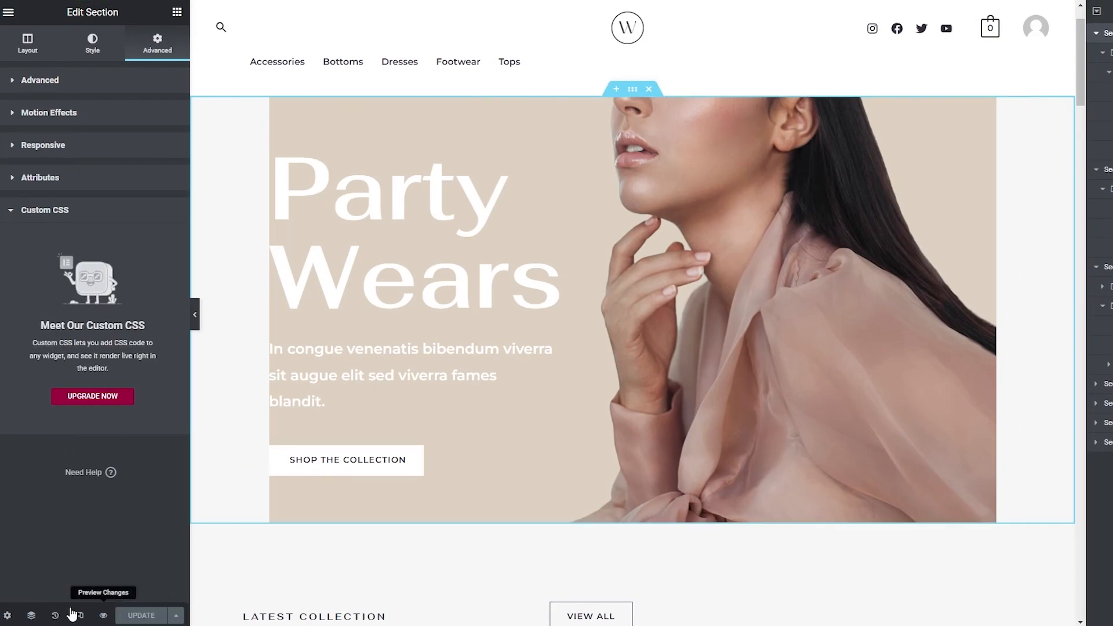
{"action": "left_click", "coordinate": [104, 616]}
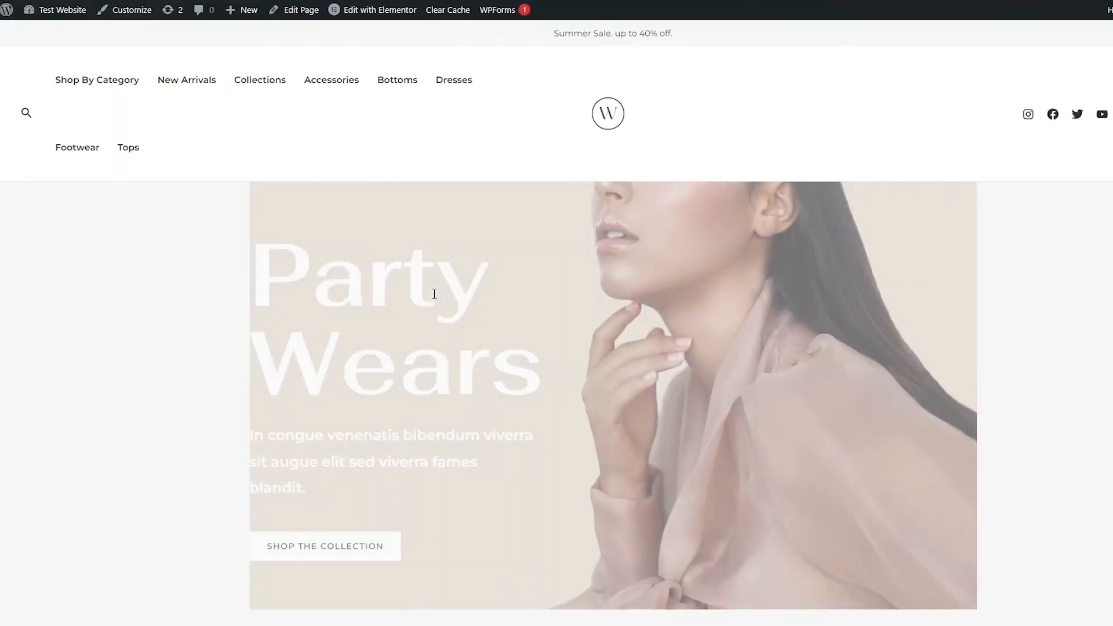
Step: Look through the previewed home page from the Party Wears hero down to the special offer and back up to the header
{"action": "scroll", "coordinate": [450, 298], "scroll_direction": "down", "scroll_amount": 10}
{"action": "scroll", "coordinate": [462, 317], "scroll_direction": "up", "scroll_amount": 10}
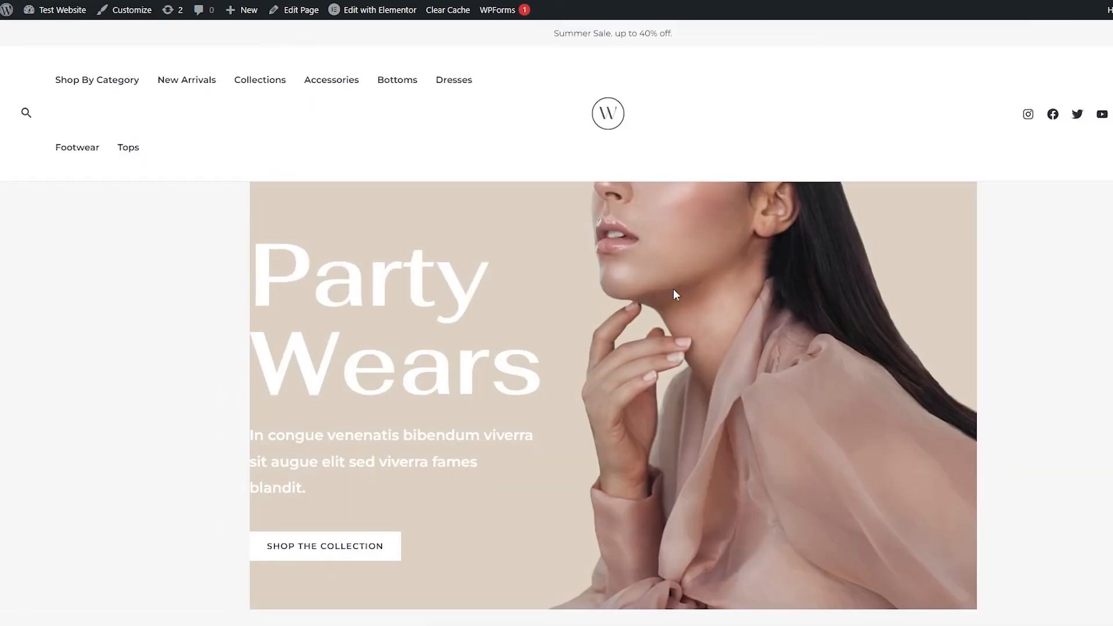
{"action": "scroll", "coordinate": [673, 290], "scroll_direction": "down", "scroll_amount": 5}
{"action": "scroll", "coordinate": [673, 290], "scroll_direction": "up", "scroll_amount": 3}
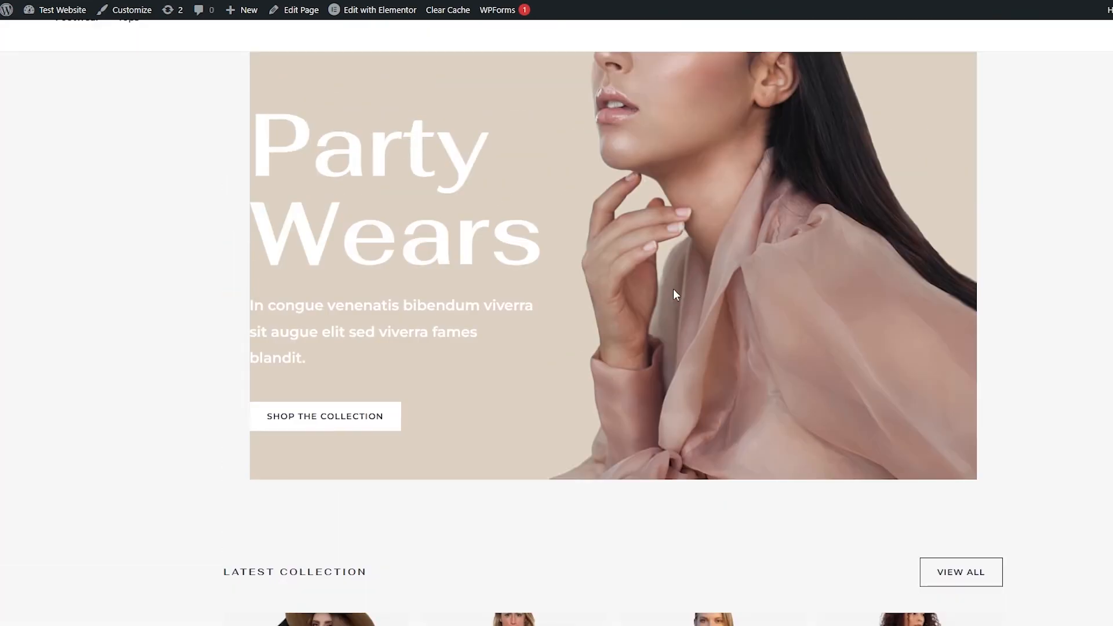
{"action": "scroll", "coordinate": [673, 290], "scroll_direction": "down", "scroll_amount": 12}
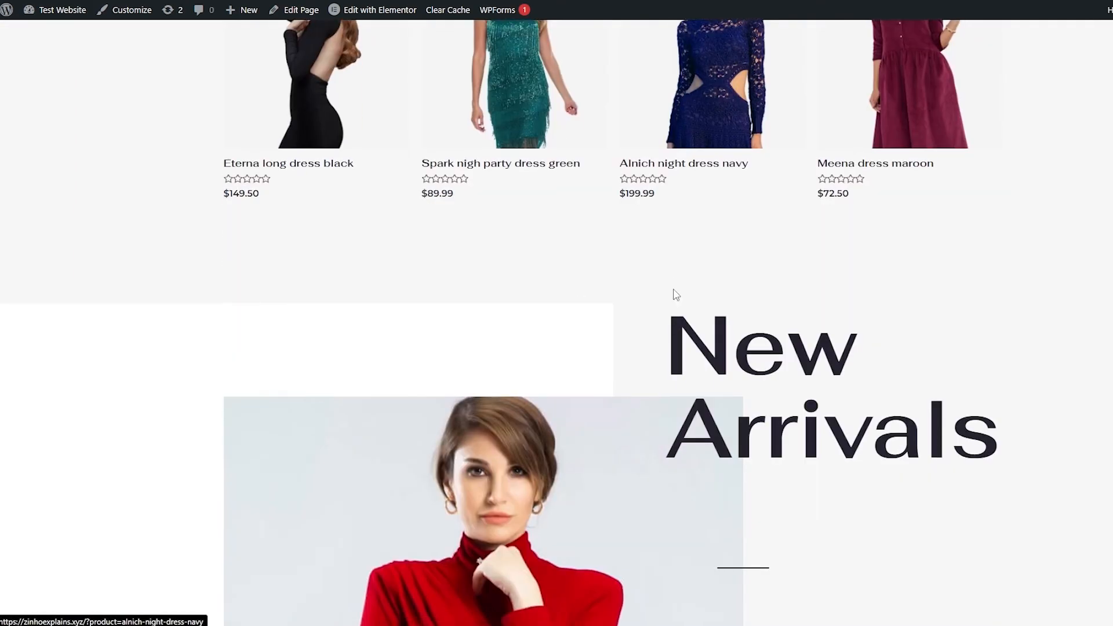
{"action": "scroll", "coordinate": [676, 294], "scroll_direction": "down", "scroll_amount": 15}
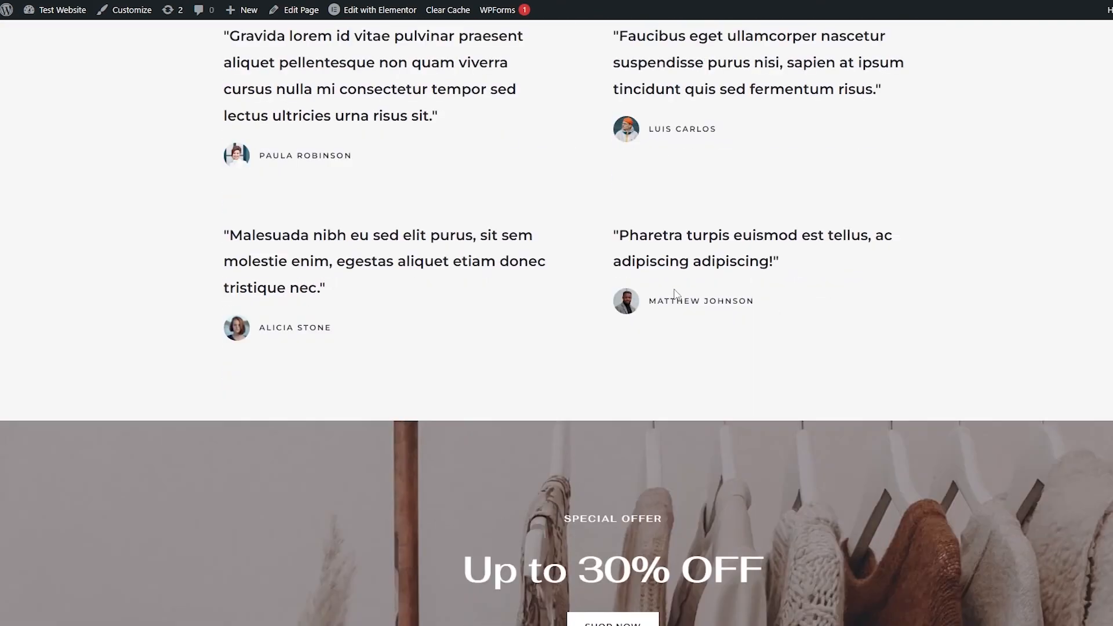
{"action": "scroll", "coordinate": [679, 296], "scroll_direction": "down", "scroll_amount": 5}
{"action": "scroll", "coordinate": [615, 302], "scroll_direction": "up", "scroll_amount": 10}
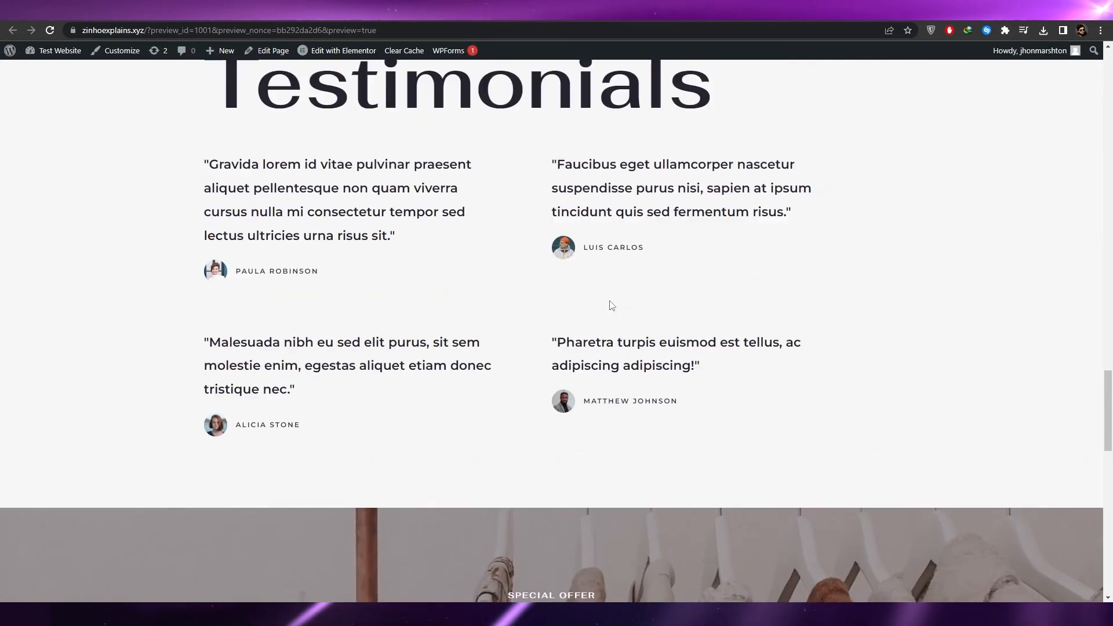
{"action": "scroll", "coordinate": [610, 300], "scroll_direction": "up", "scroll_amount": 20}
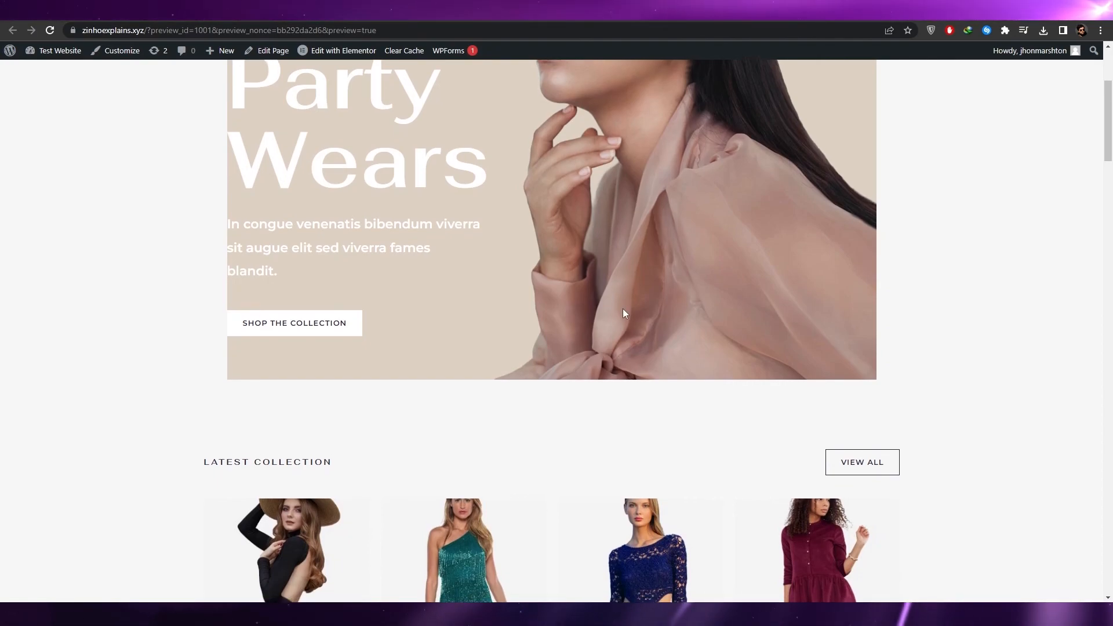
{"action": "scroll", "coordinate": [623, 312], "scroll_direction": "up", "scroll_amount": 4}
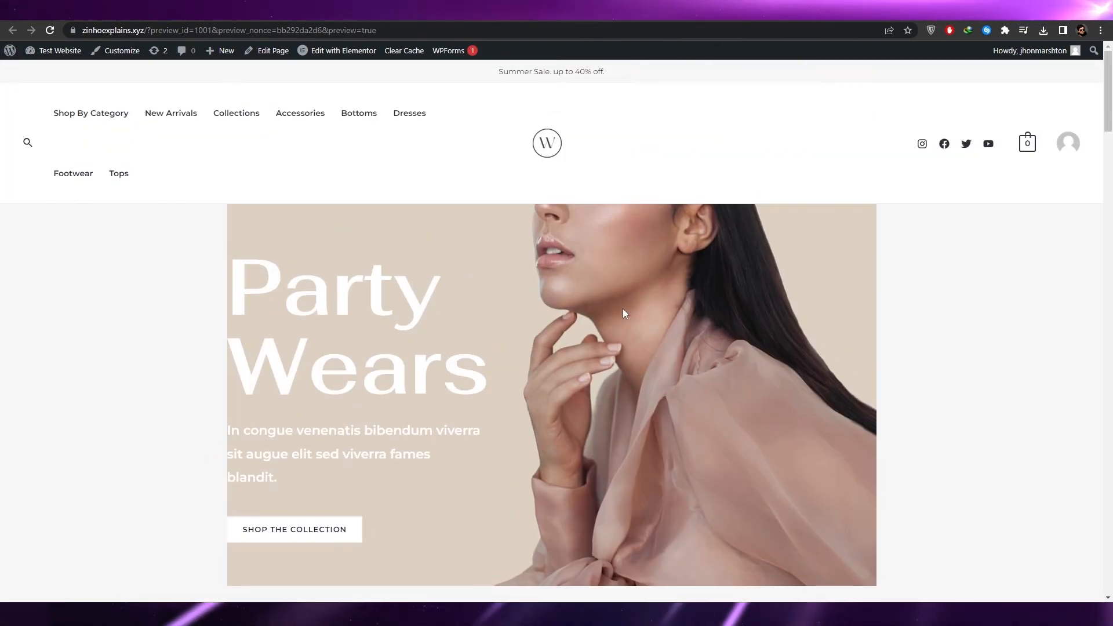